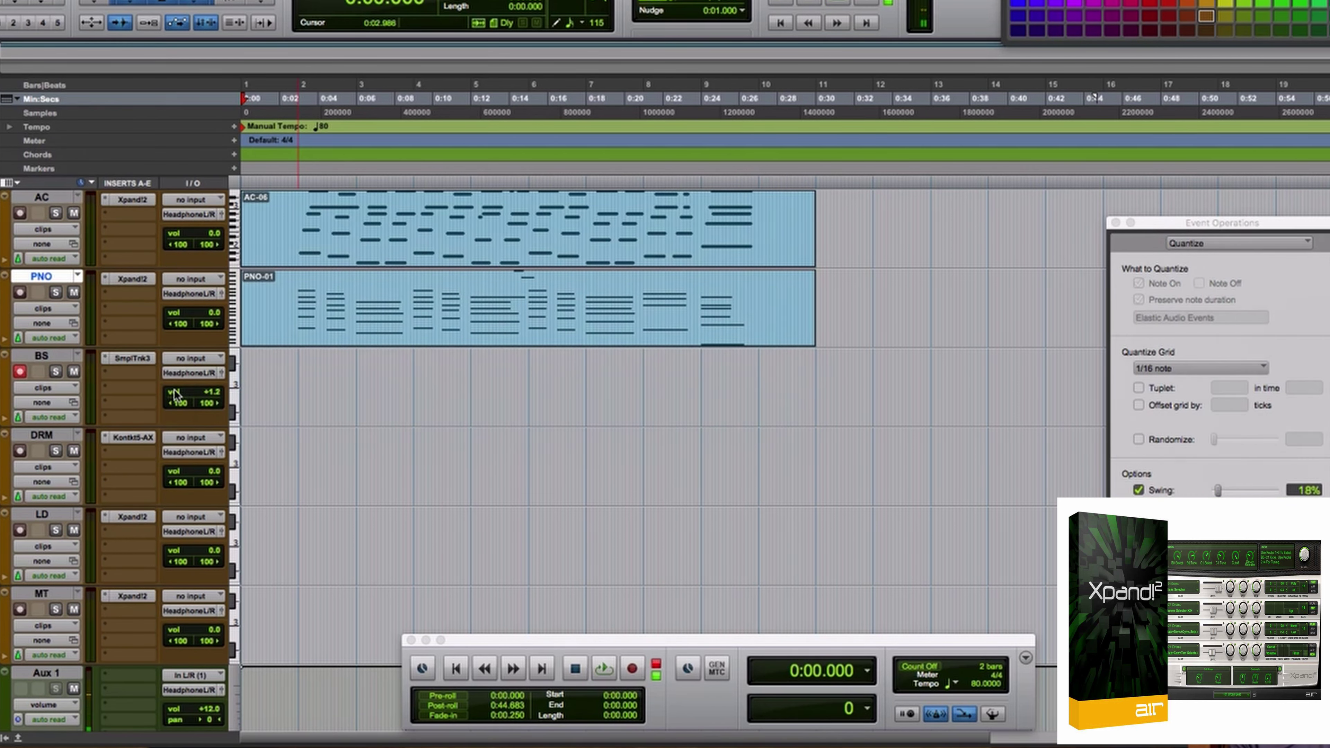
Step: Record the bass part on the BS track and the drum part on the DRM track
key(super+space)
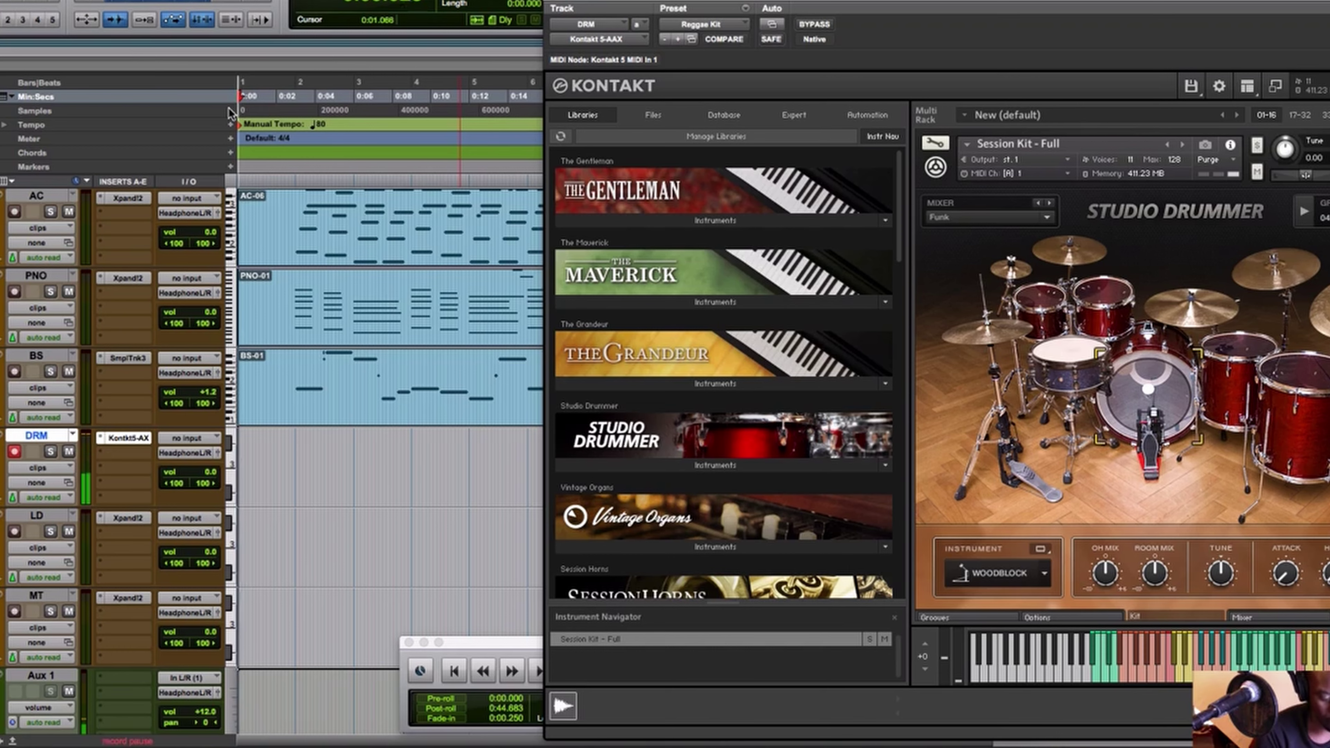
key(space)
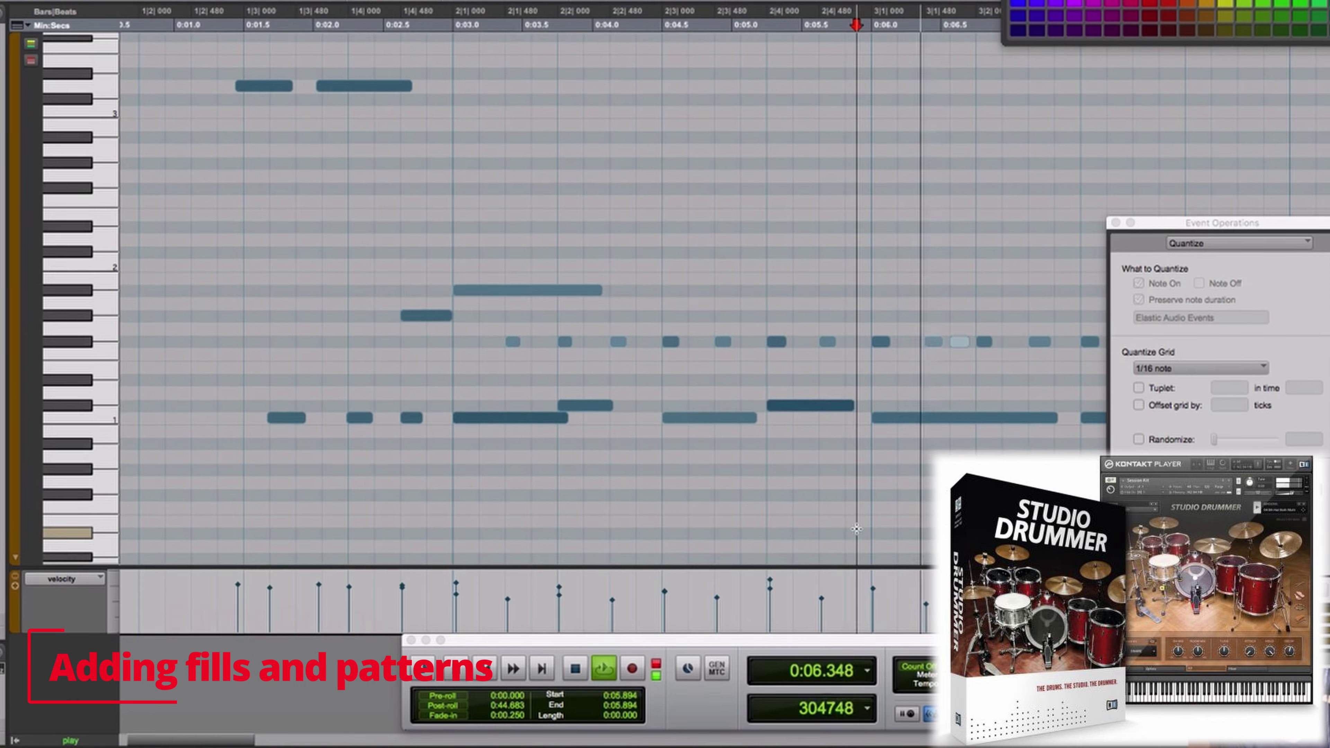
Step: Play back the recorded drum notes in the MIDI editor from the opening pattern
click(249, 320)
key(space)
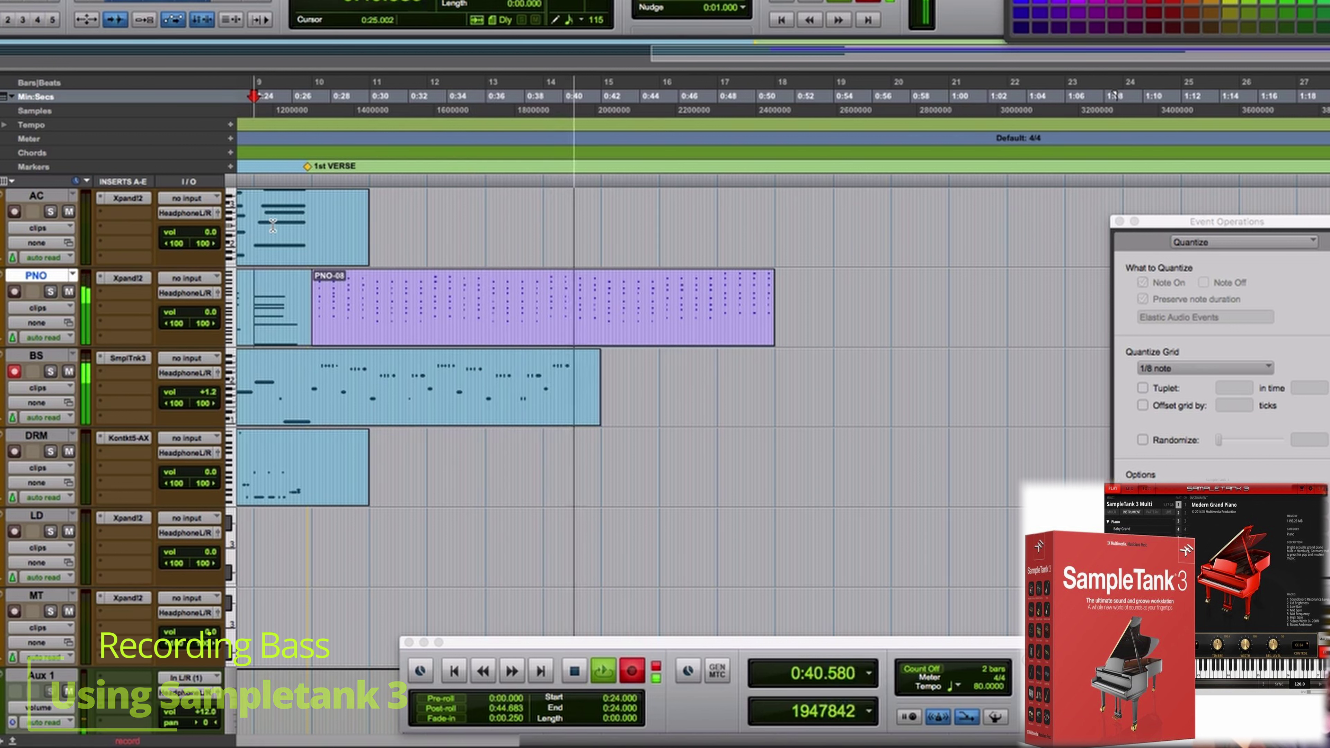
Step: Record the bass part for the 1st VERSE section on the BS track
key(super+shift+space)
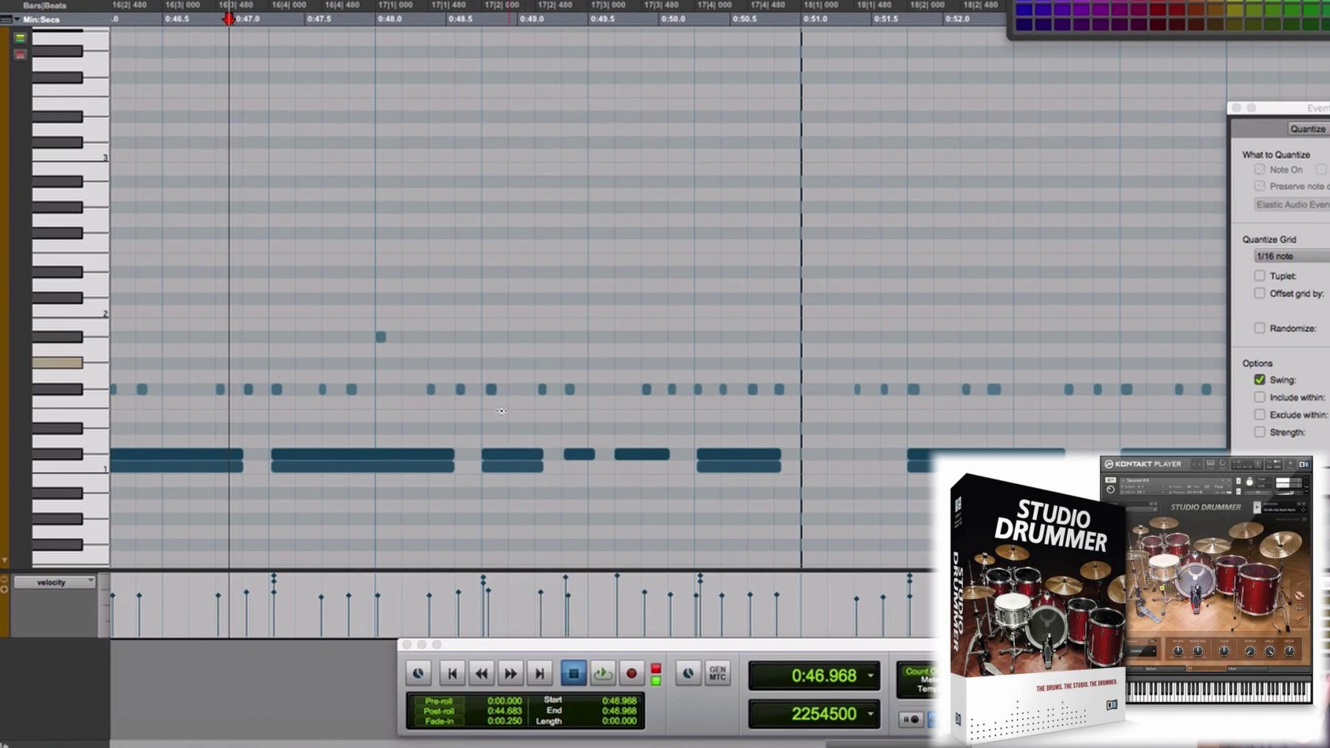
Step: Copy two neighbouring hi-hat notes to beat 17|3 on the B1 row and play the passage
drag(524, 379, 590, 285)
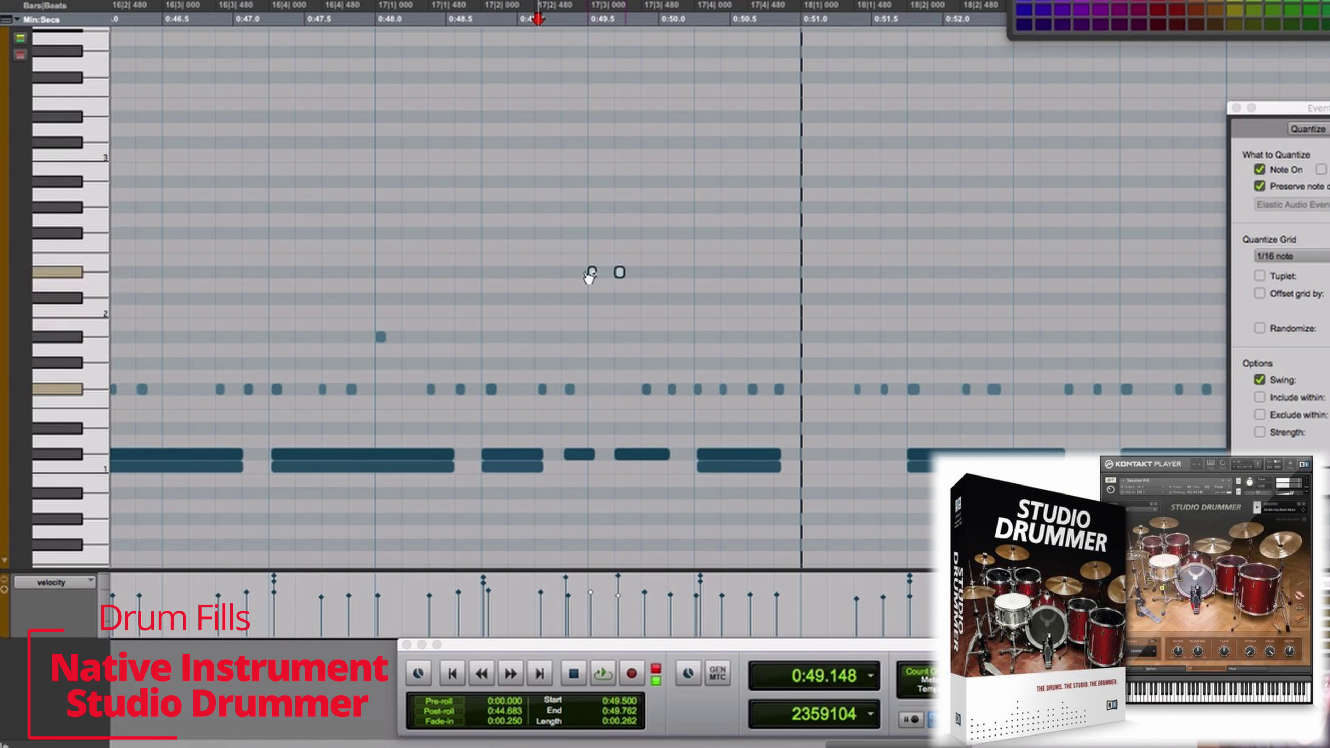
drag(592, 368, 592, 325)
click(348, 299)
key(space)
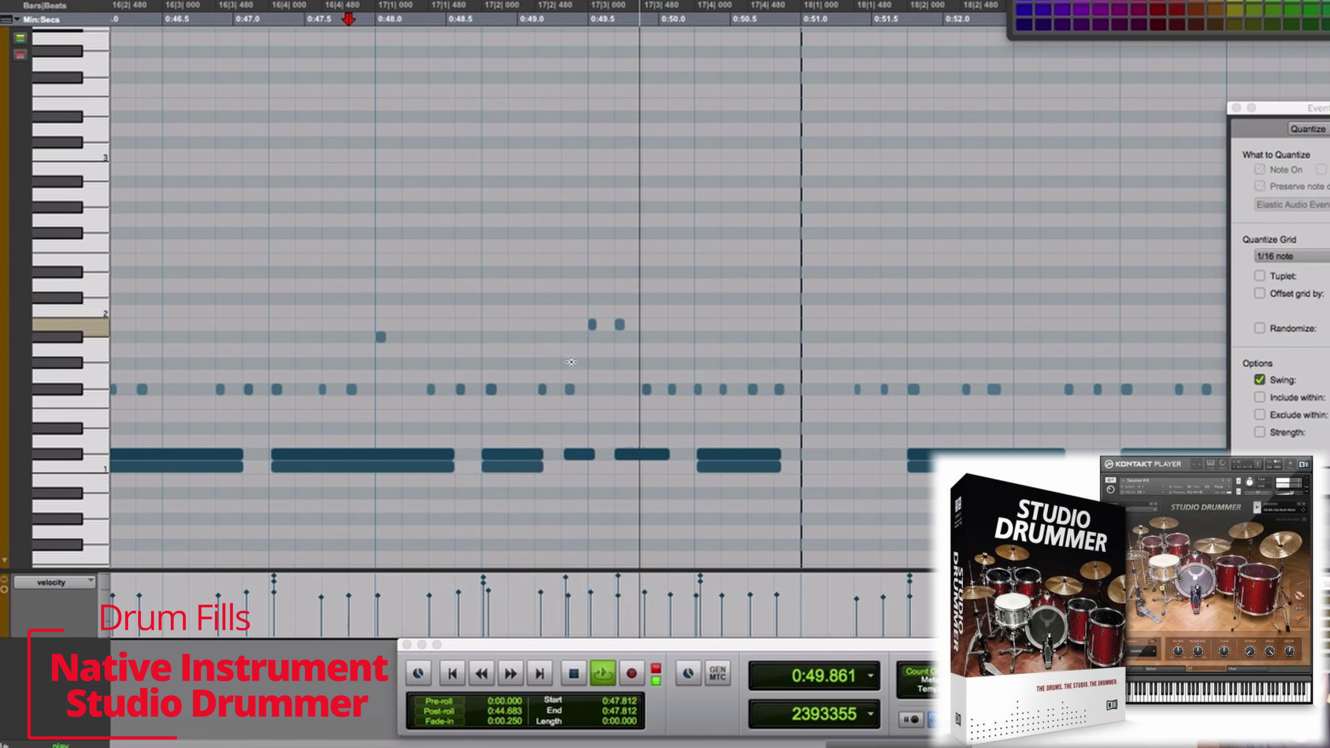
Step: Mute the two C#1 notes around beat 17|3
key(space)
drag(574, 406, 633, 462)
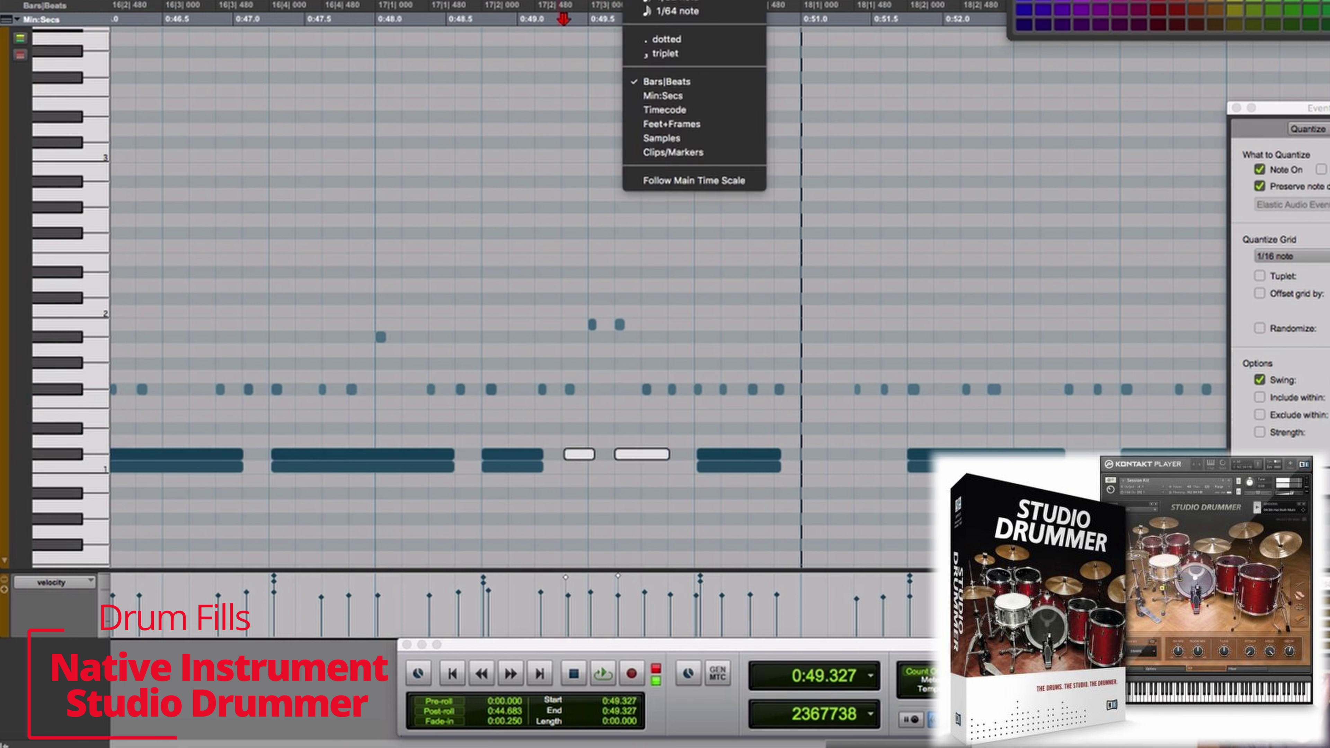
click(656, 349)
Step: Add two copies of the B1 note just before beat 17|3 to form a four-note fill, and play it
click(590, 326)
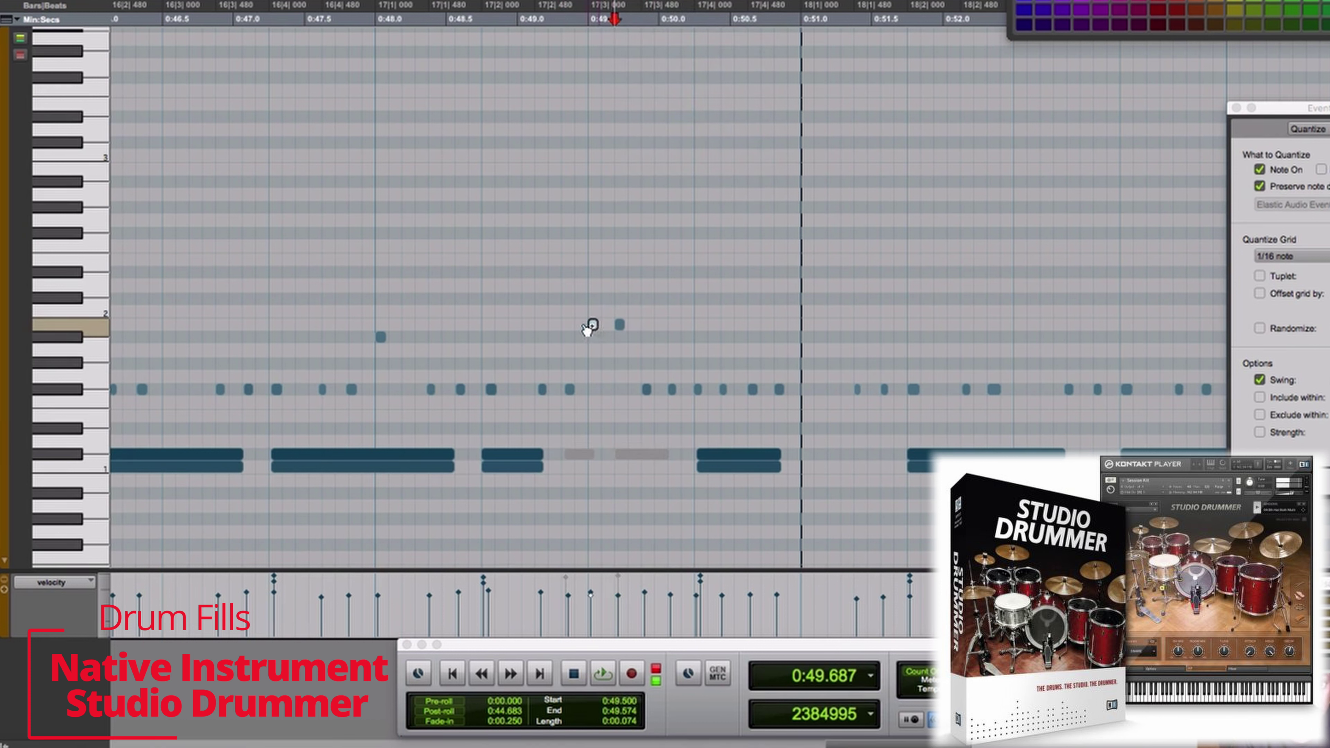
click(471, 314)
key(space)
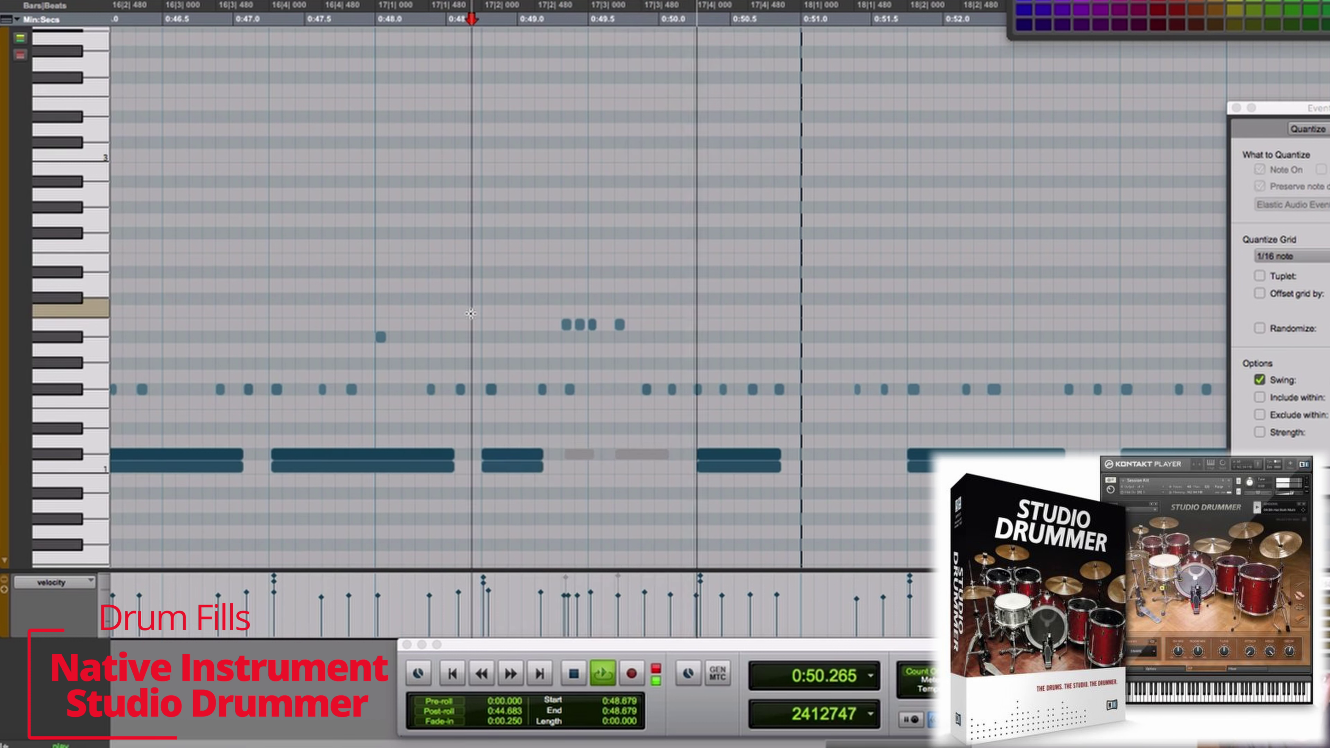
key(space)
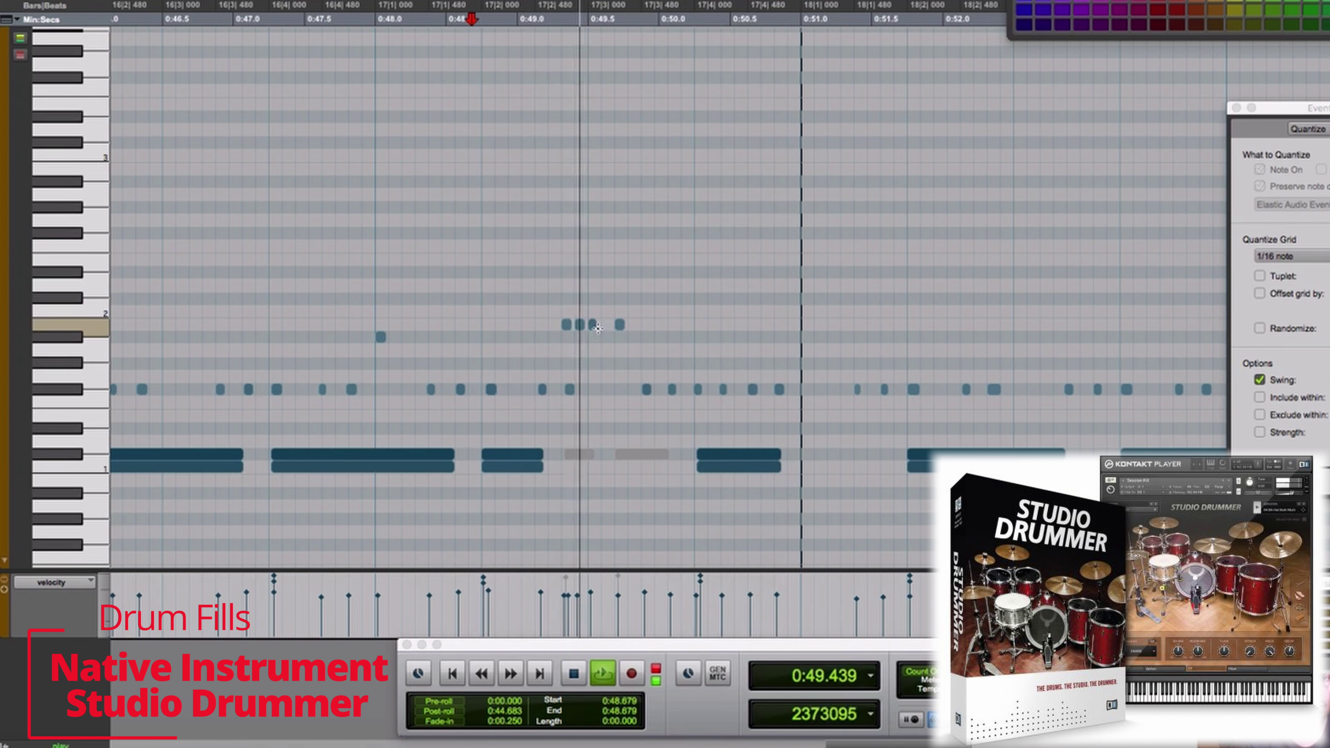
Step: Copy the four-note B1 fill one beat later, lower the copy to A1, and play the result
key(space)
click(562, 325)
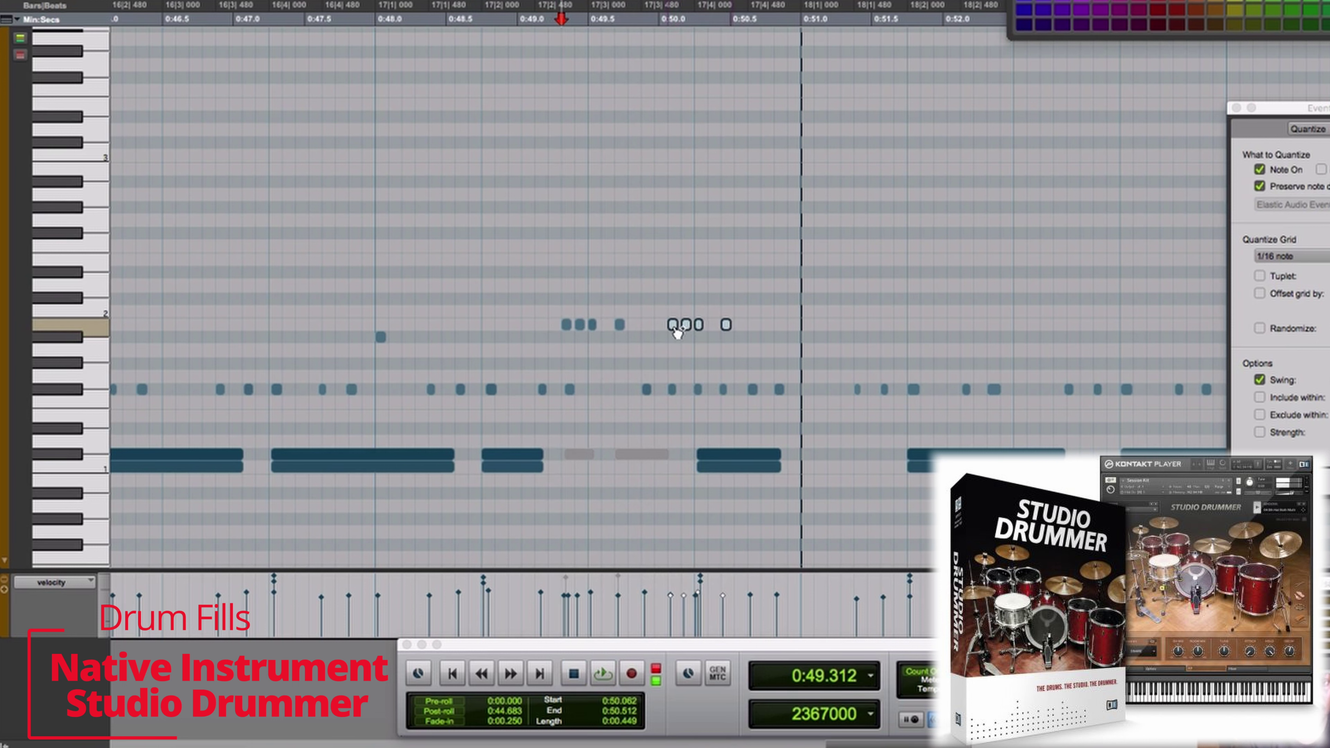
drag(677, 349, 678, 363)
click(490, 324)
key(space)
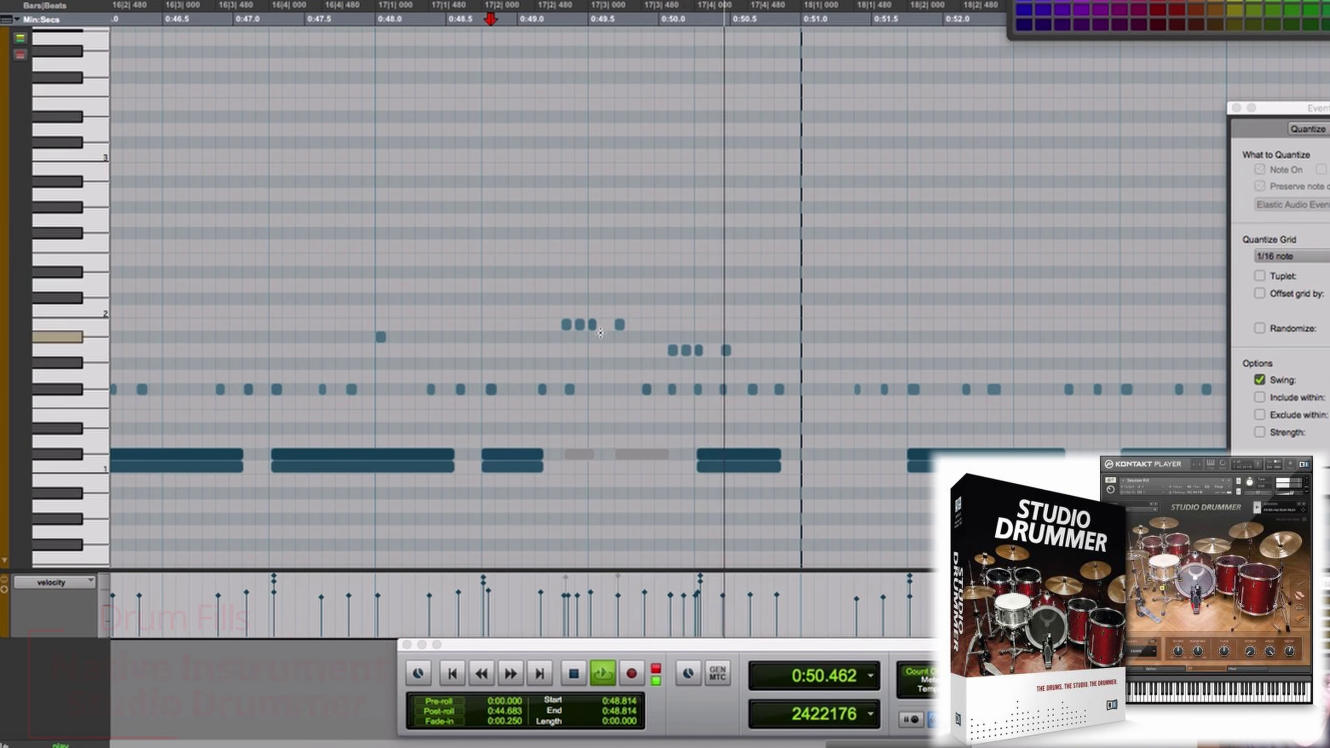
Step: Adjust the velocities of the four B1 fill notes and play the fill
key(space)
drag(551, 320, 626, 330)
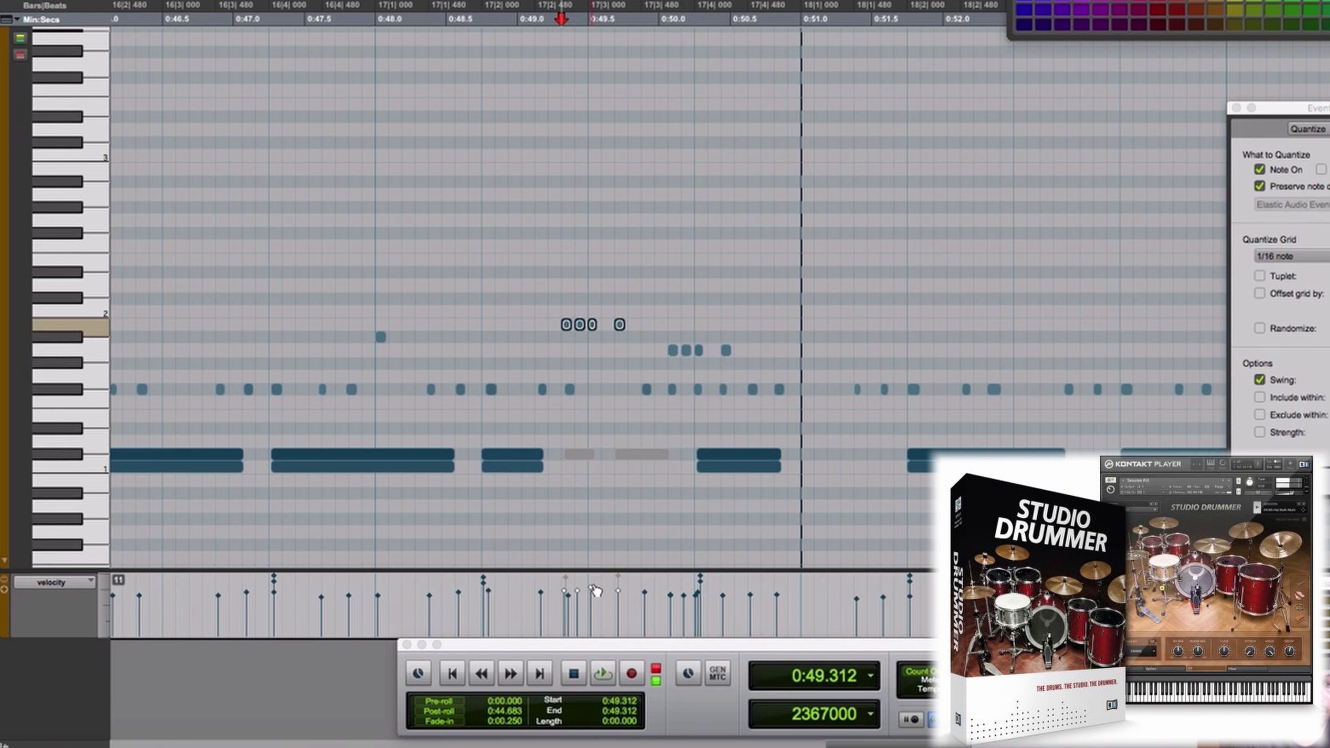
key(space)
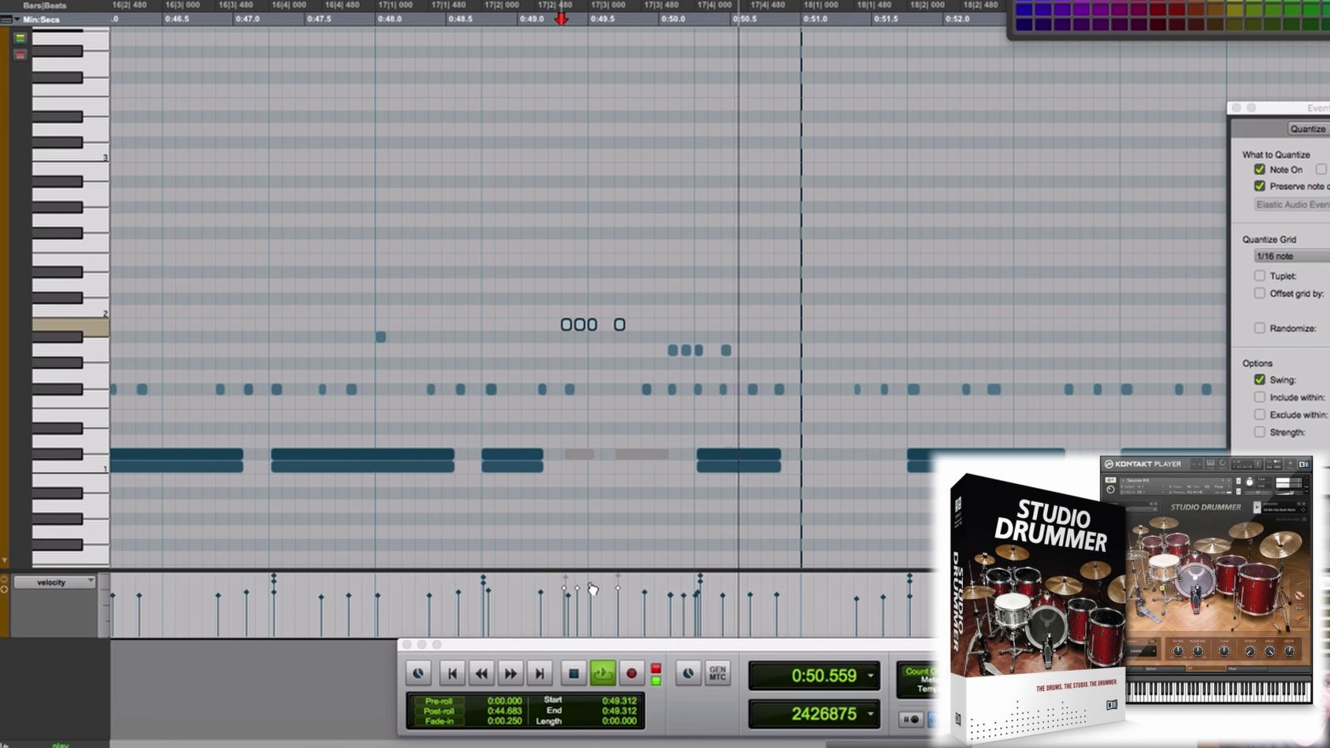
key(space)
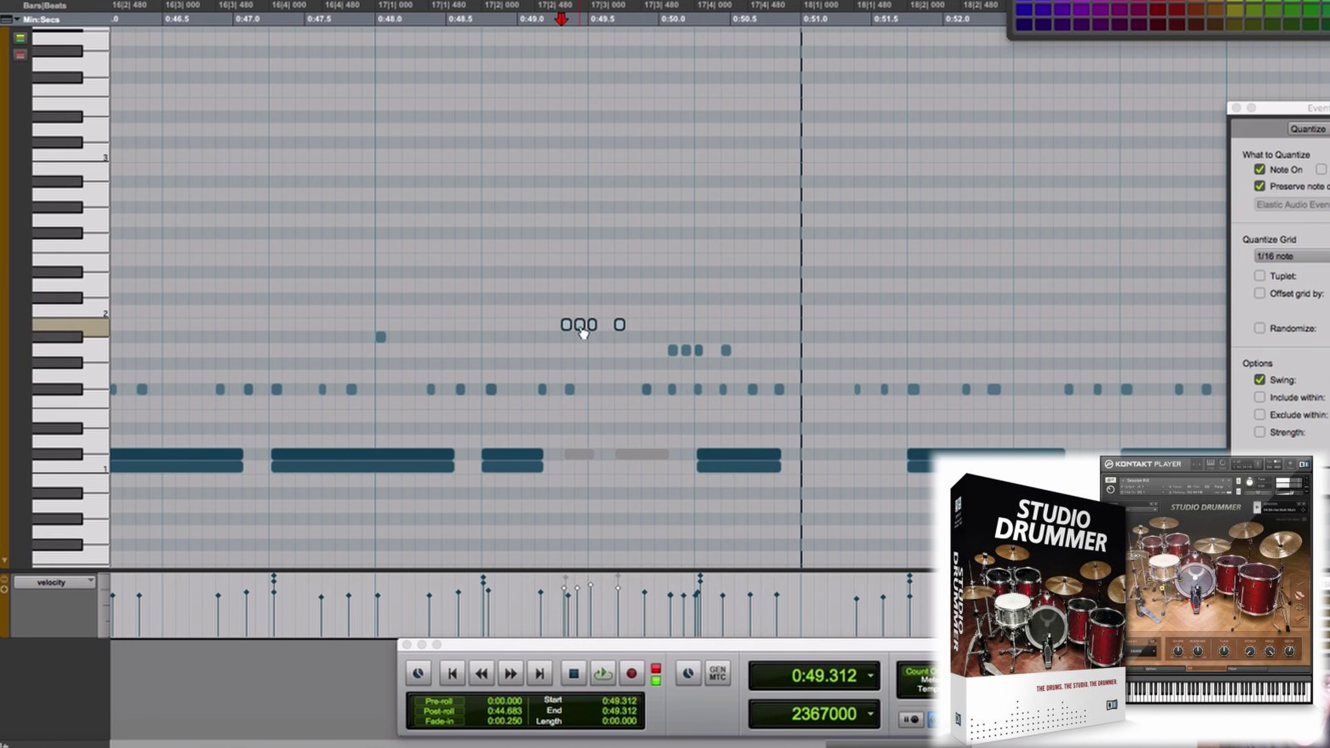
Step: Lower the four B1 fill notes to G1 and play the passage
drag(585, 350, 586, 375)
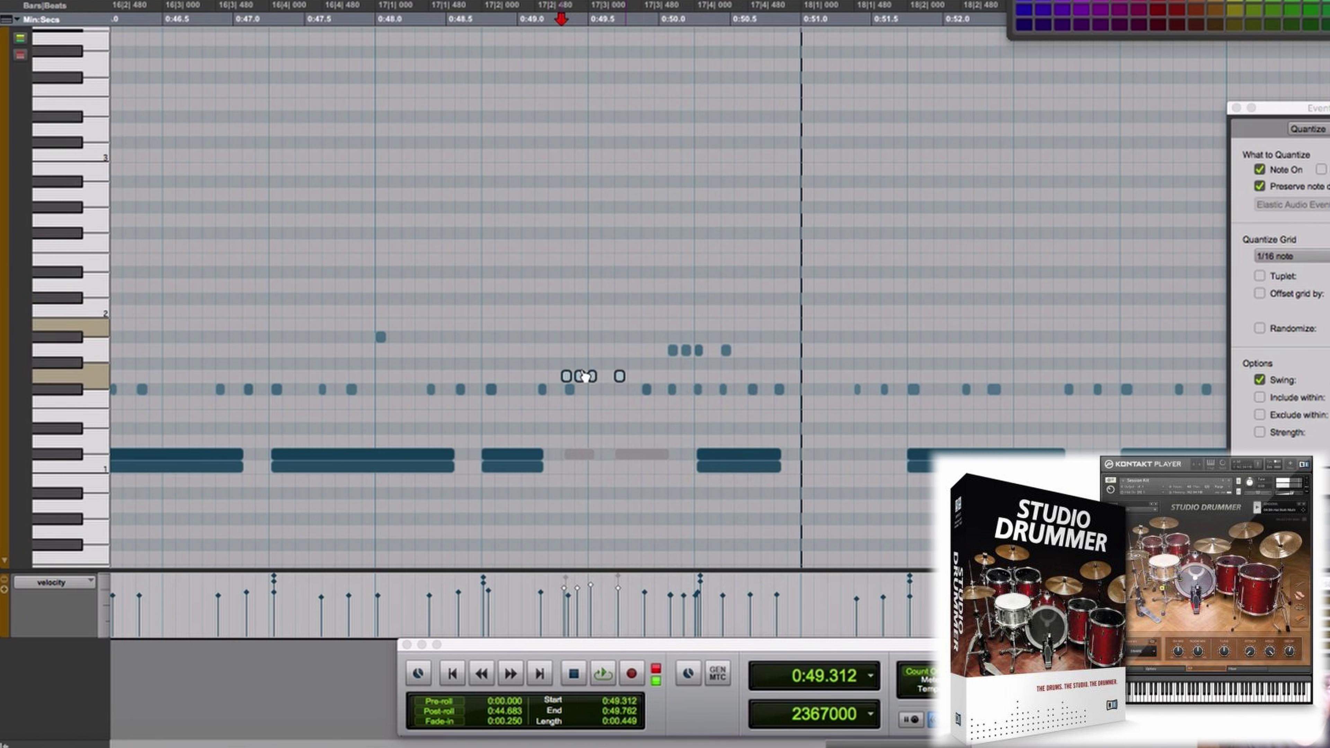
click(509, 376)
key(space)
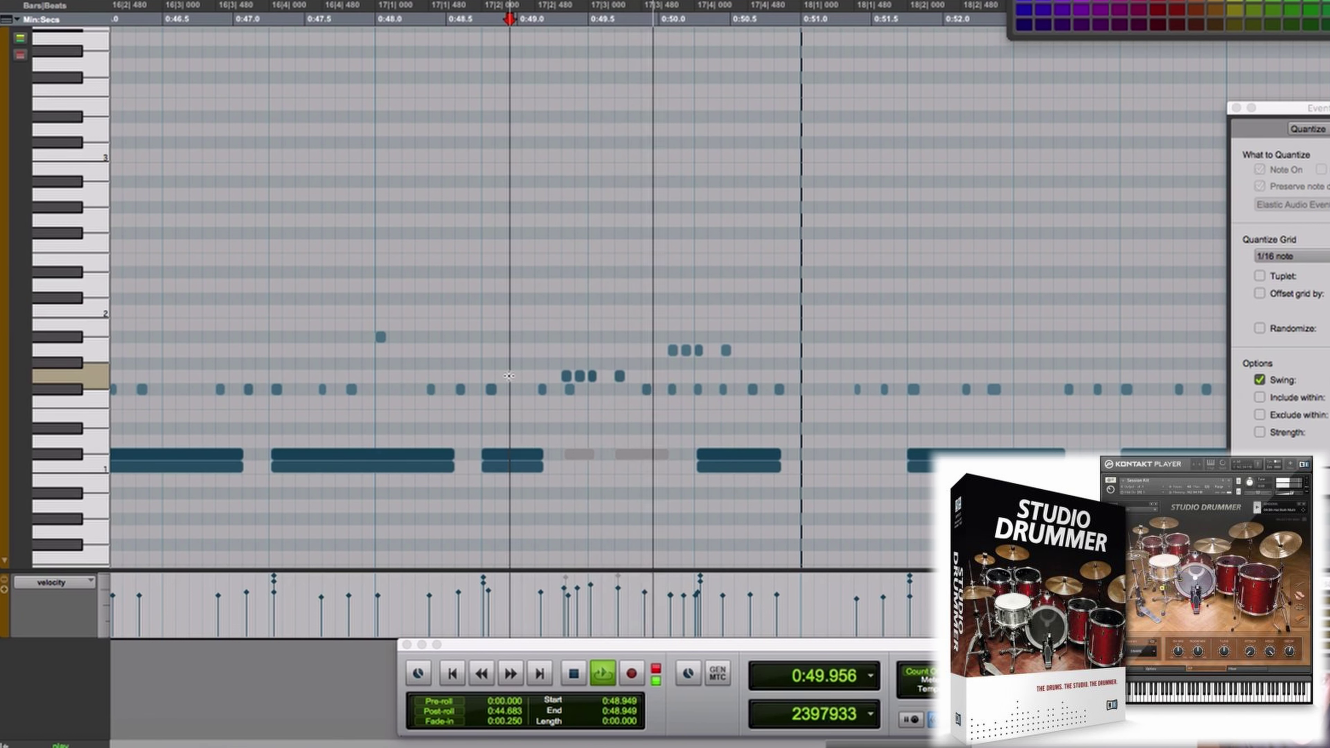
Step: Lower the four A1 fill notes to F1, adjust their velocities, and play the fill
drag(639, 340, 687, 402)
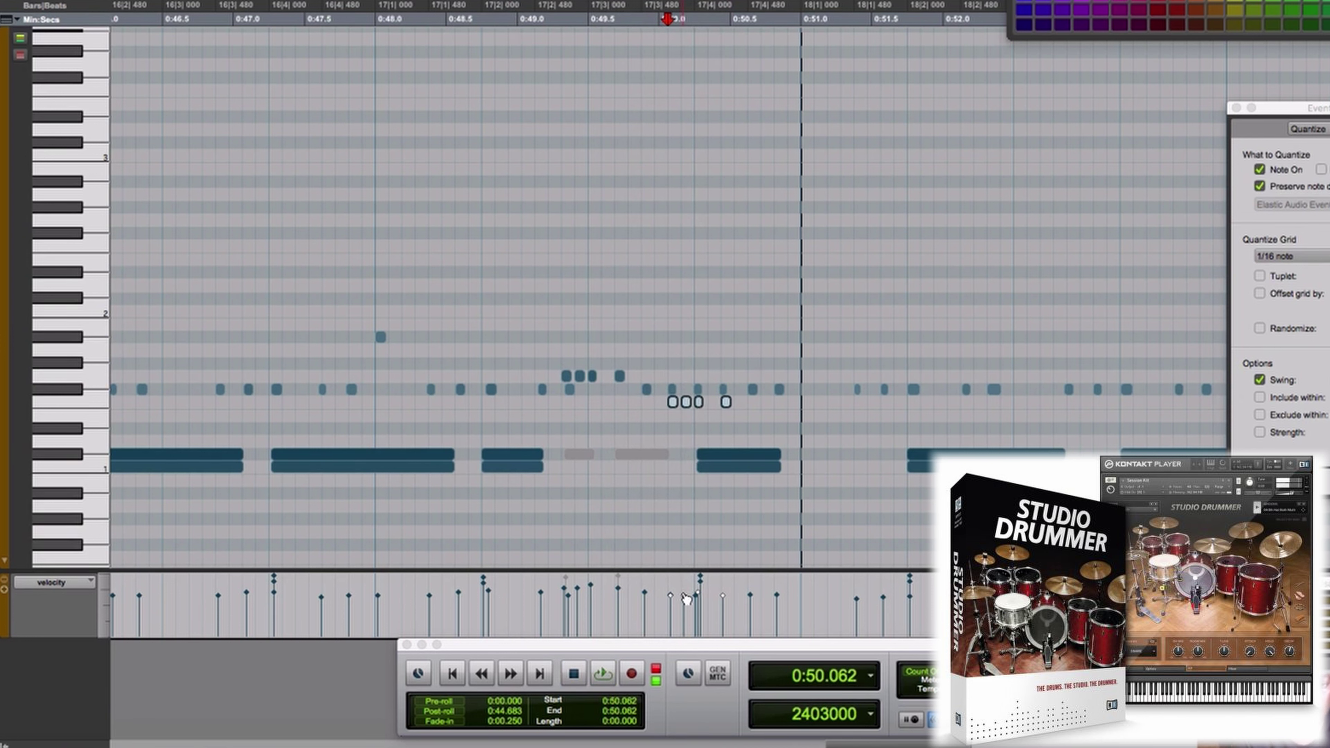
click(481, 365)
key(space)
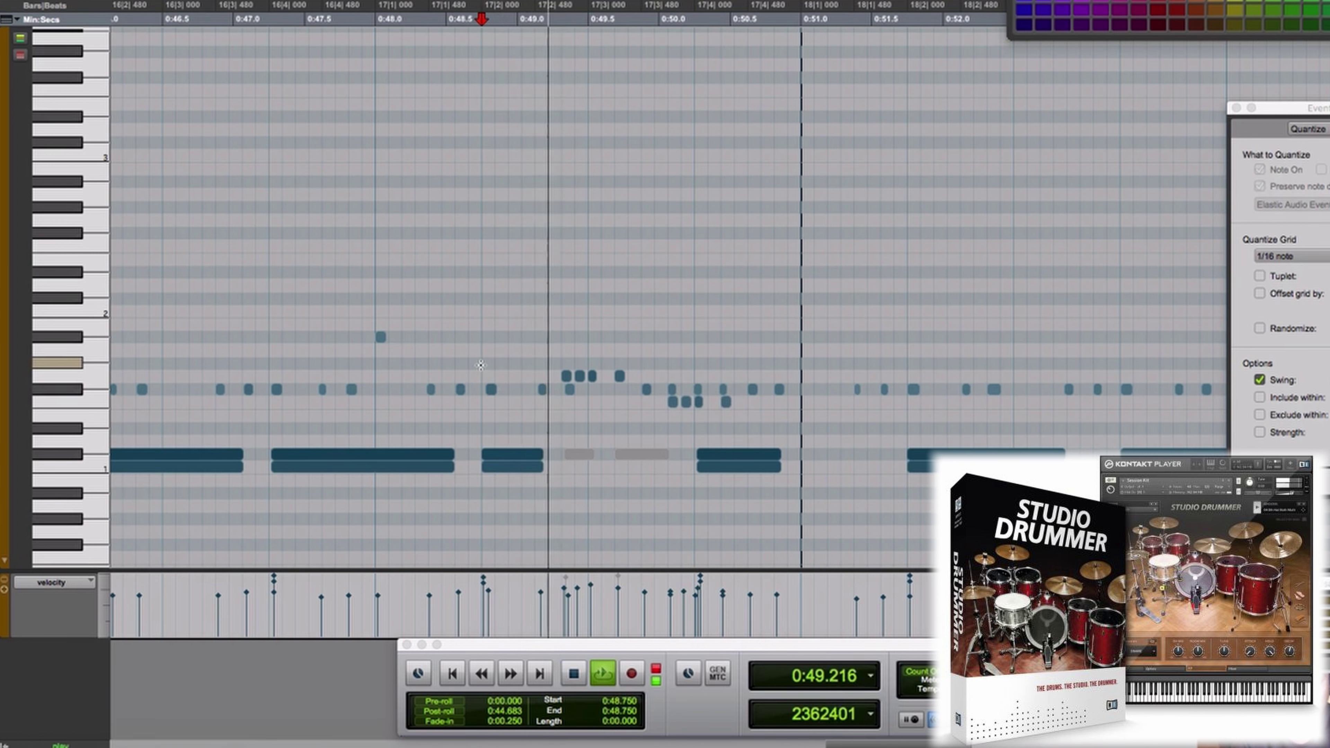
key(space)
key(space)
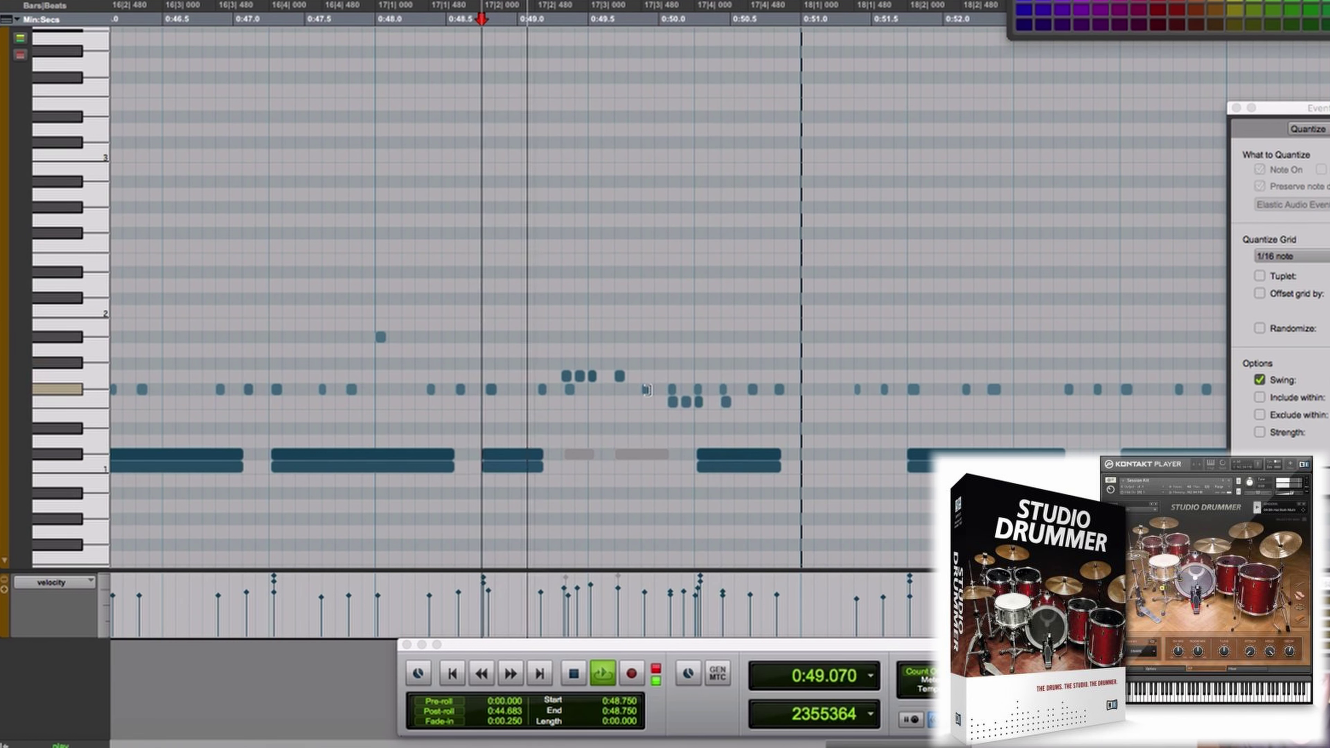
key(space)
Step: Move the hi-hat note between the two fill groups up to the G1 row and play the fill
click(647, 390)
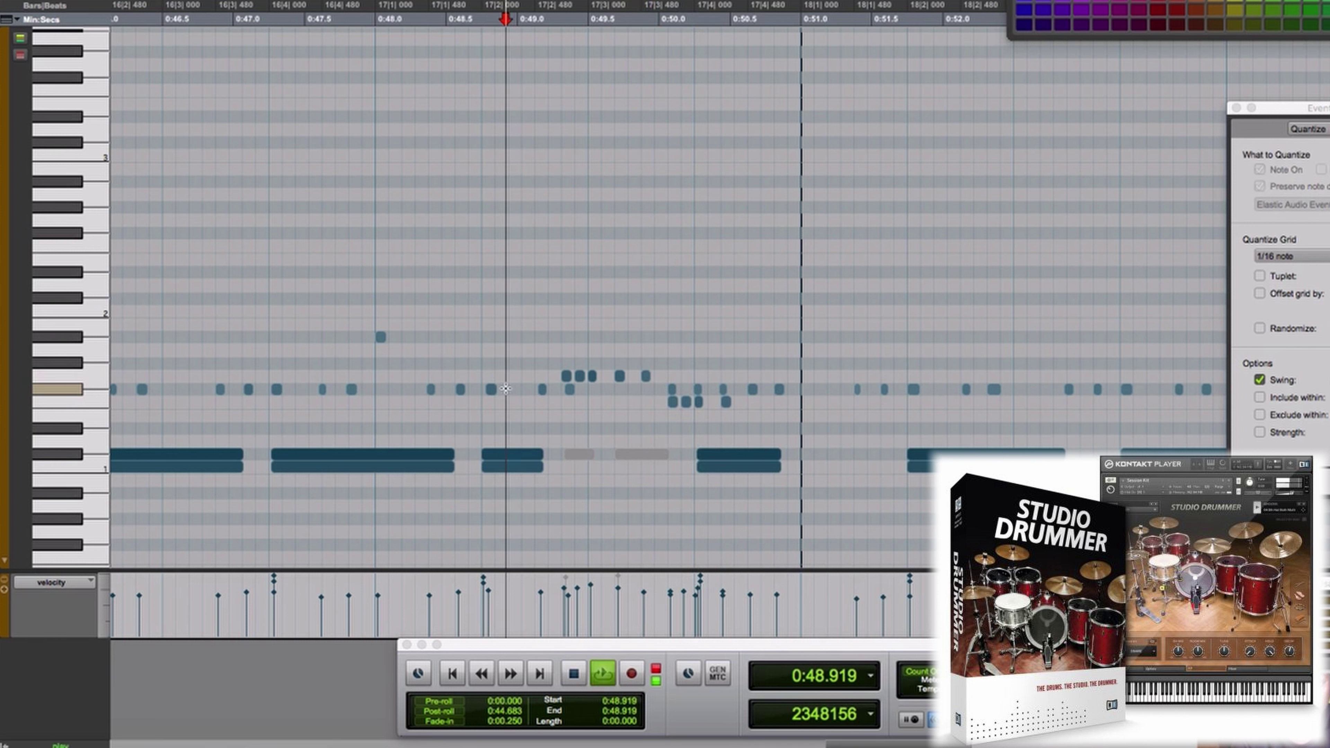
key(space)
key(space)
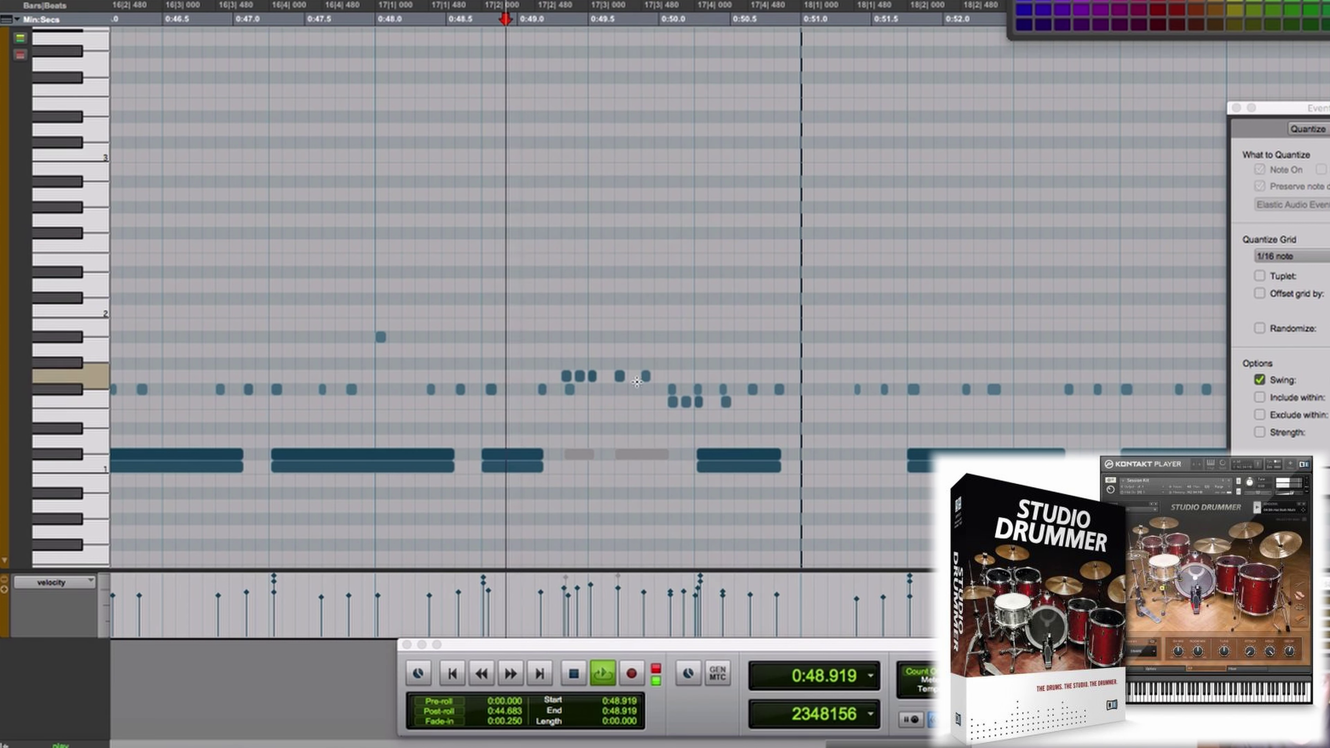
key(space)
Step: Raise the velocity of the last G1 fill note and play the fill
click(646, 378)
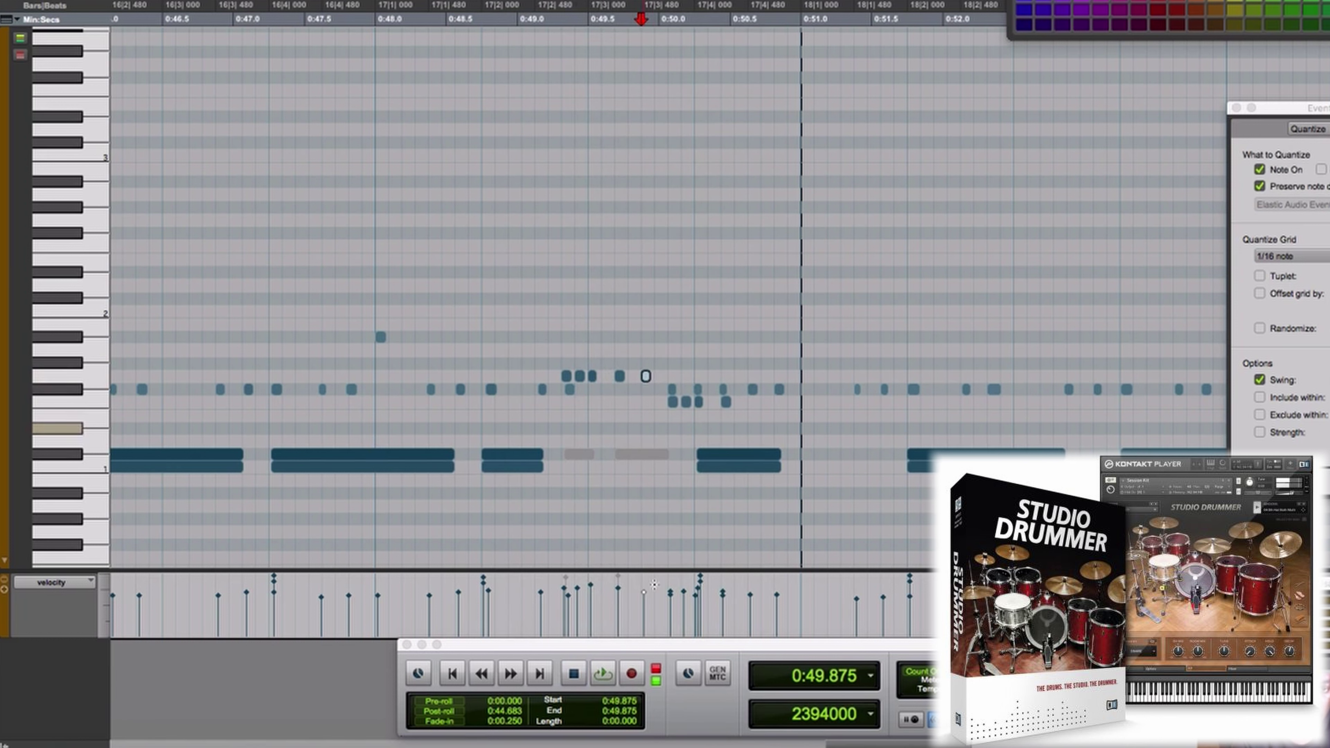
click(645, 595)
click(645, 376)
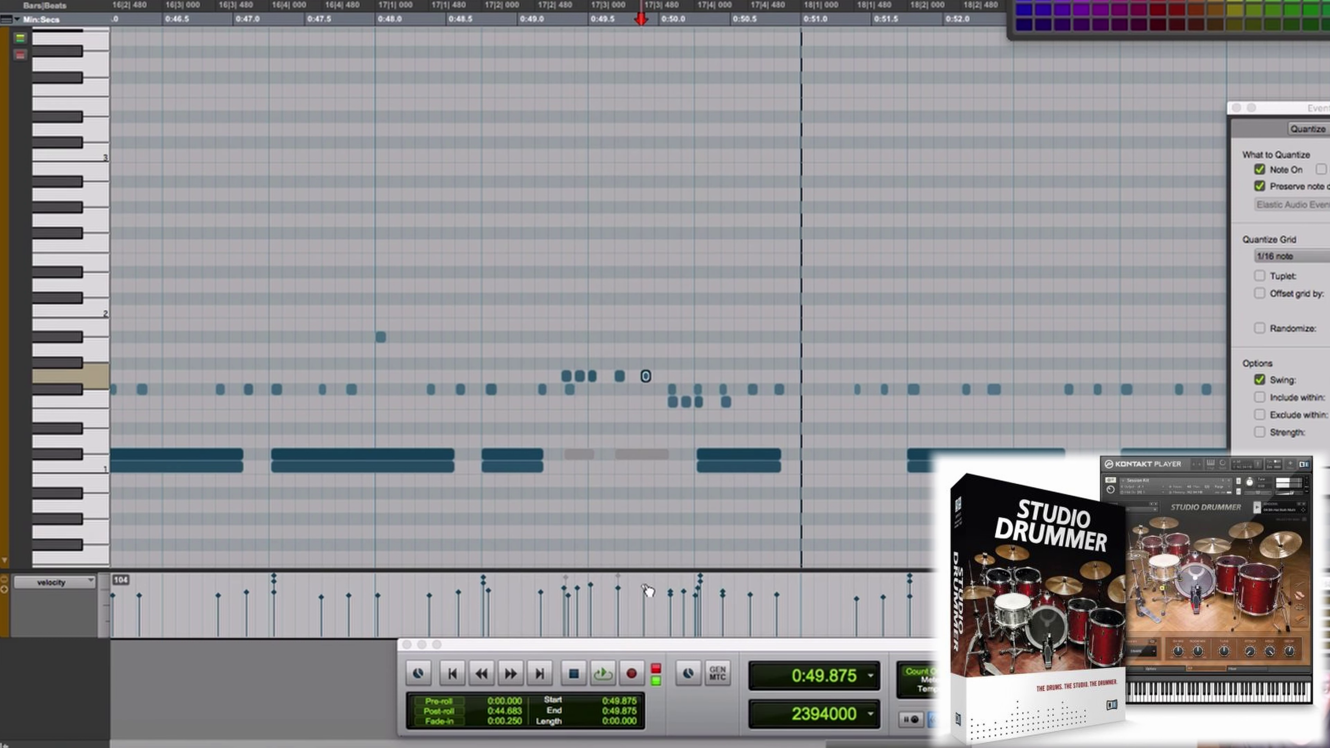
click(563, 480)
key(space)
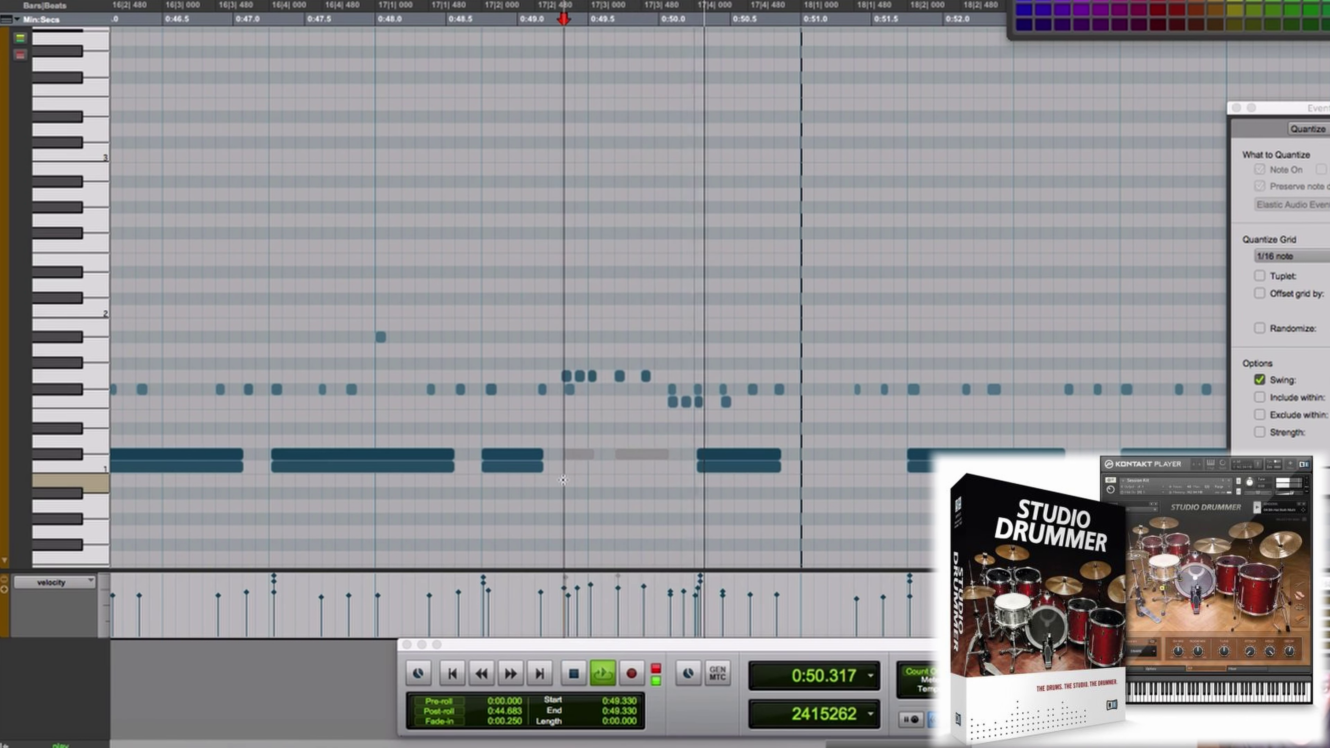
key(space)
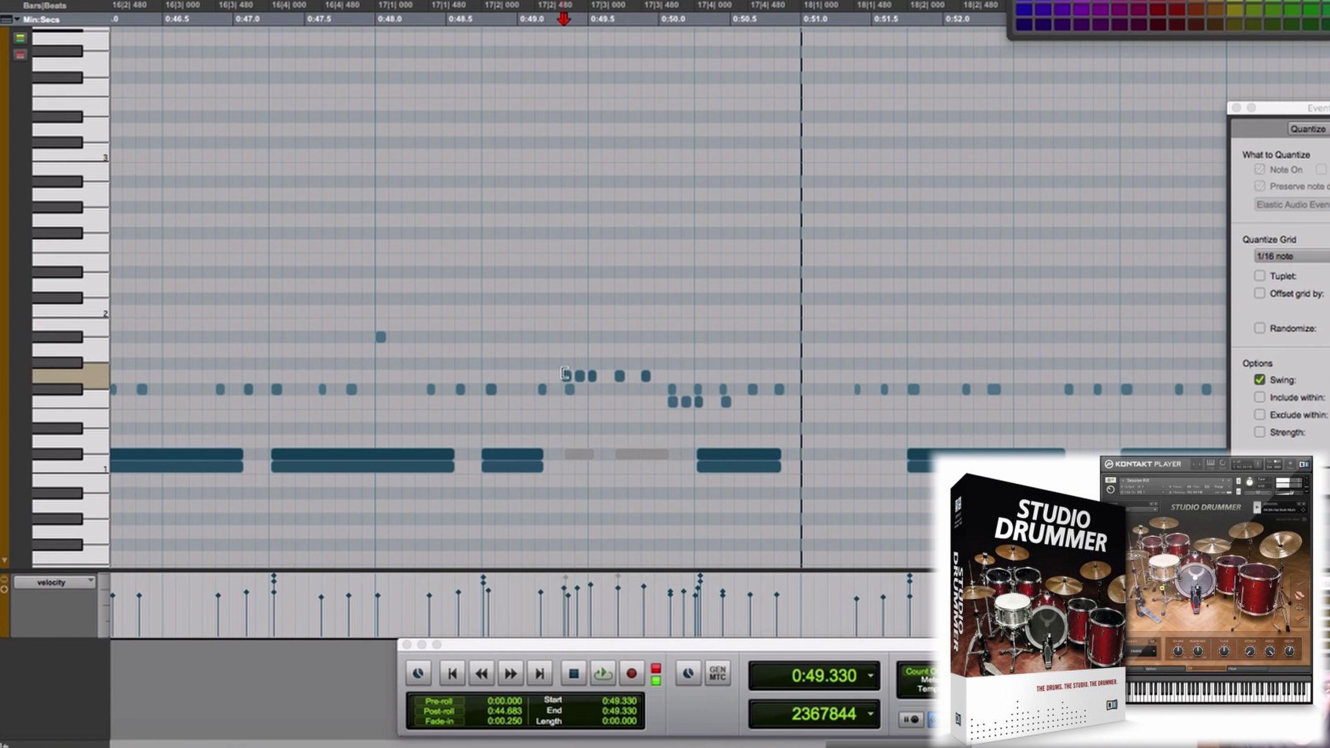
Step: Copy the C#1 note at beat 17|4 to C1 at the start of bar 18, and mute the original
key(space)
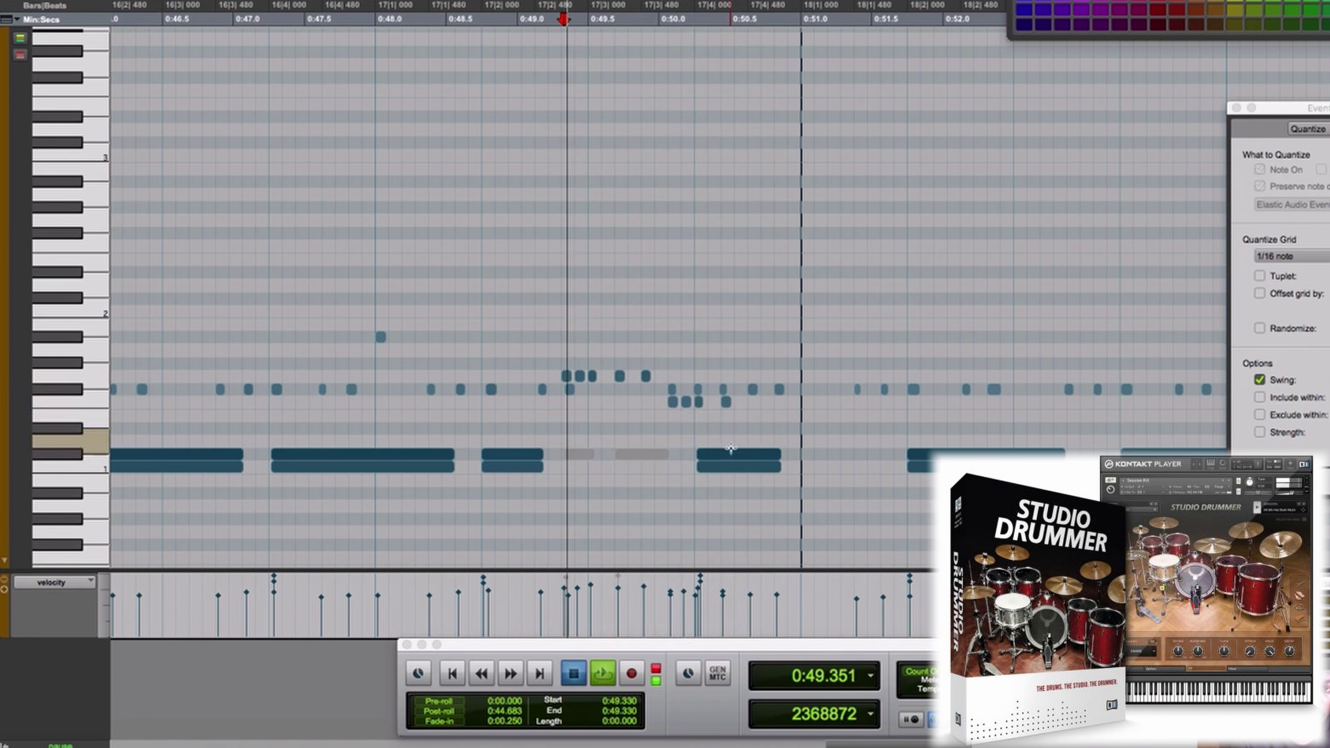
click(731, 448)
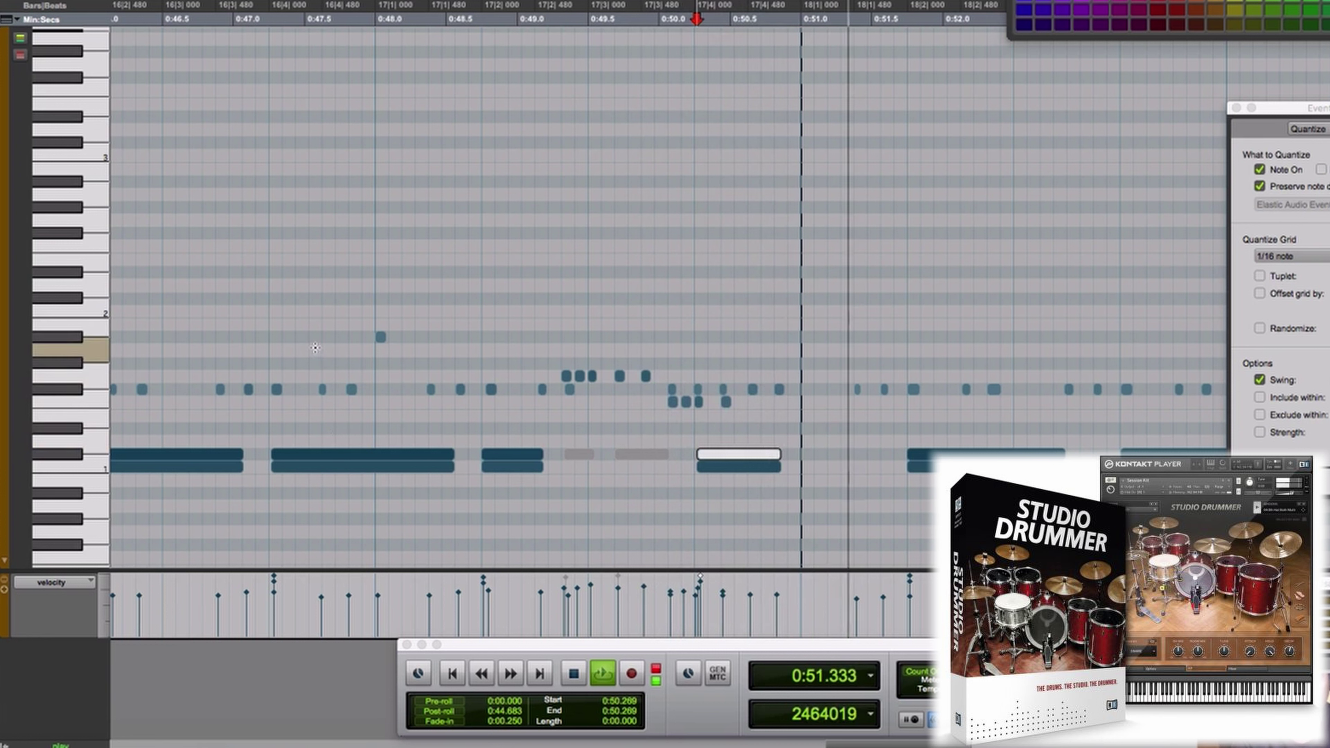
drag(737, 455, 840, 468)
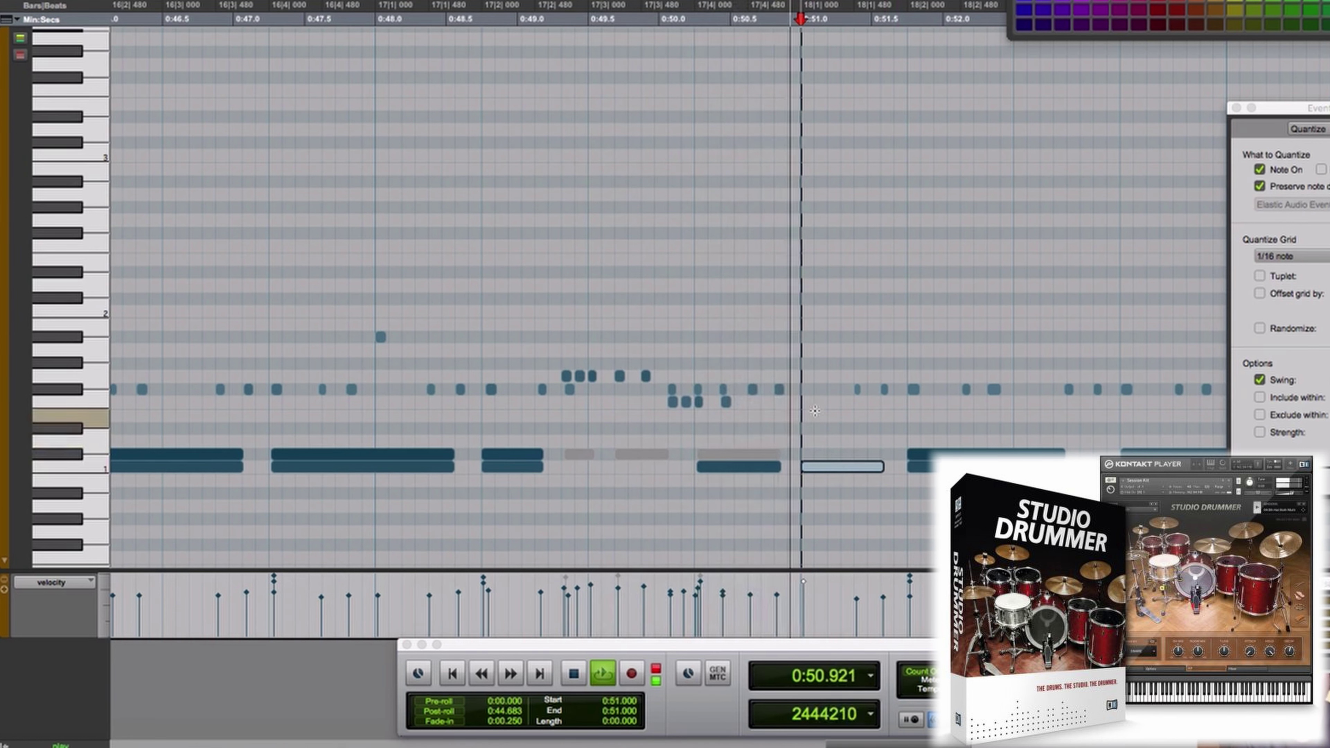
key(space)
Step: Copy the last hi-hat note of bar 17 to C#2 at the start of bar 18 and play the transition
click(778, 389)
click(817, 325)
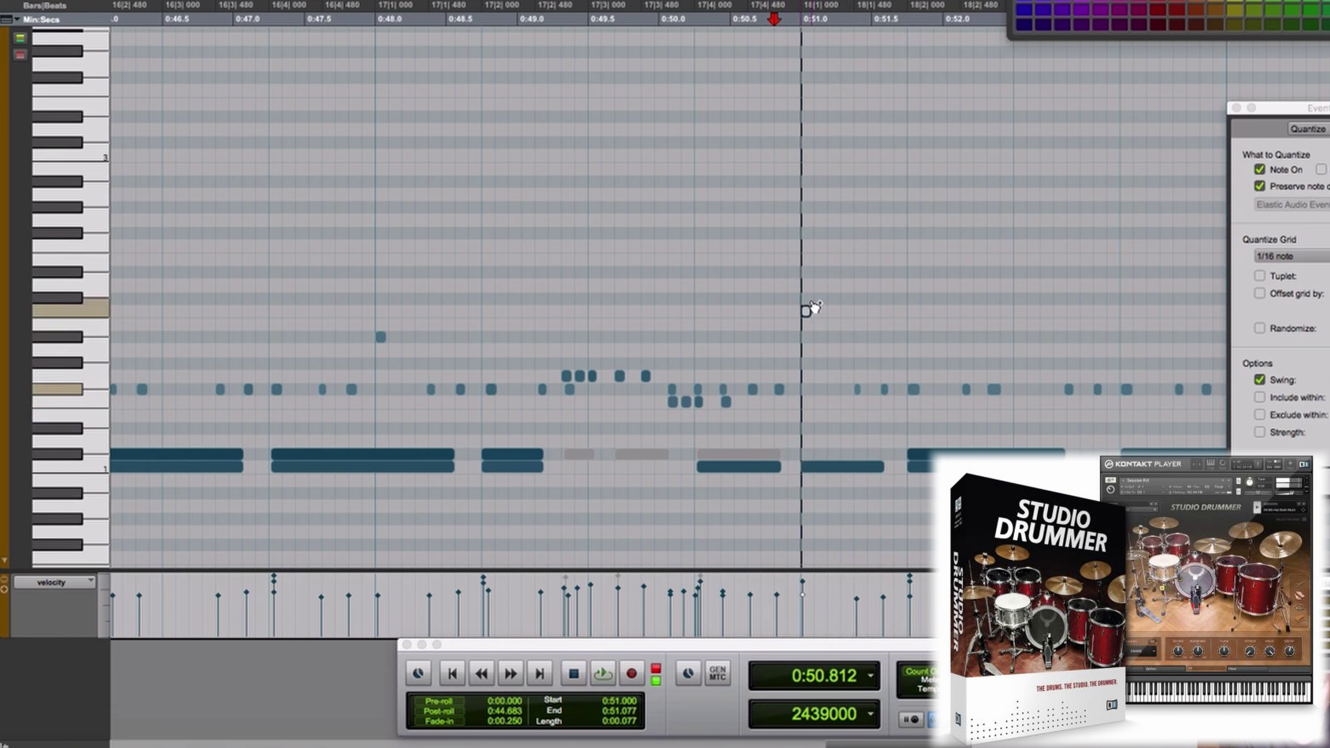
click(620, 293)
key(space)
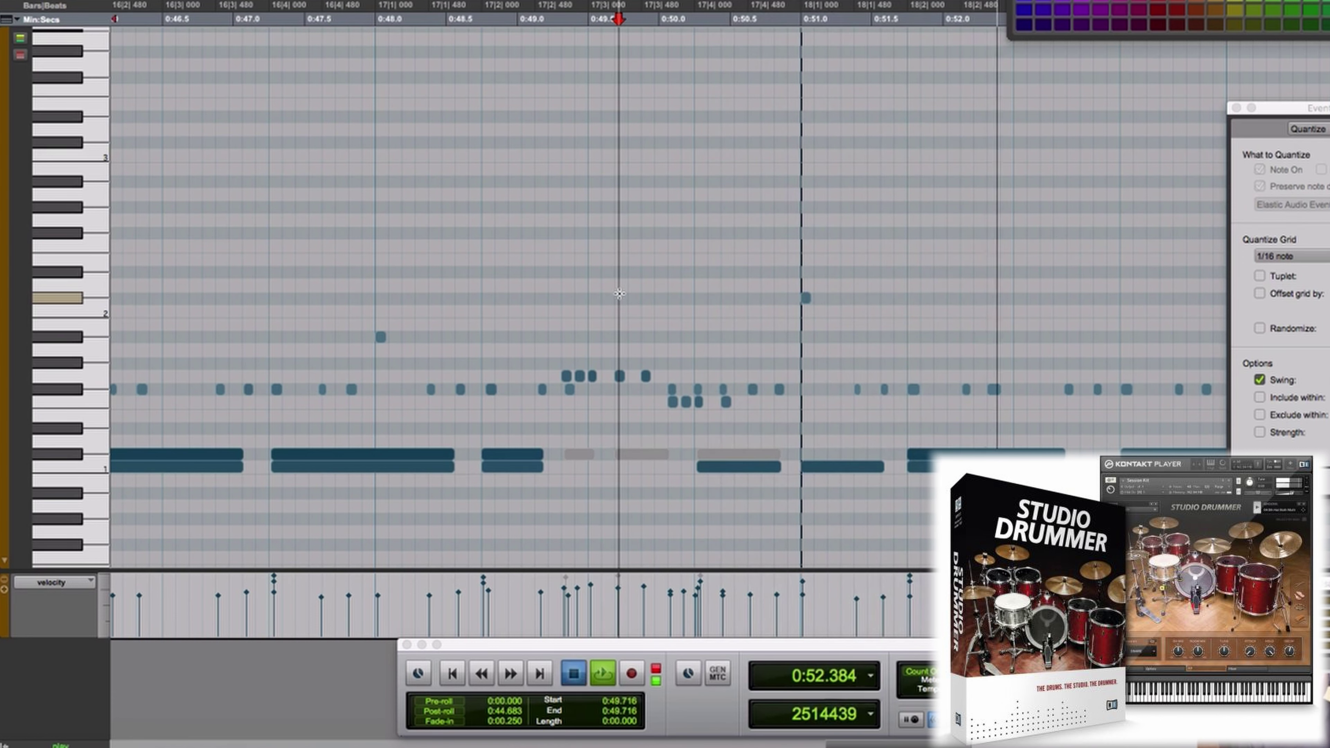
key(space)
click(461, 314)
key(space)
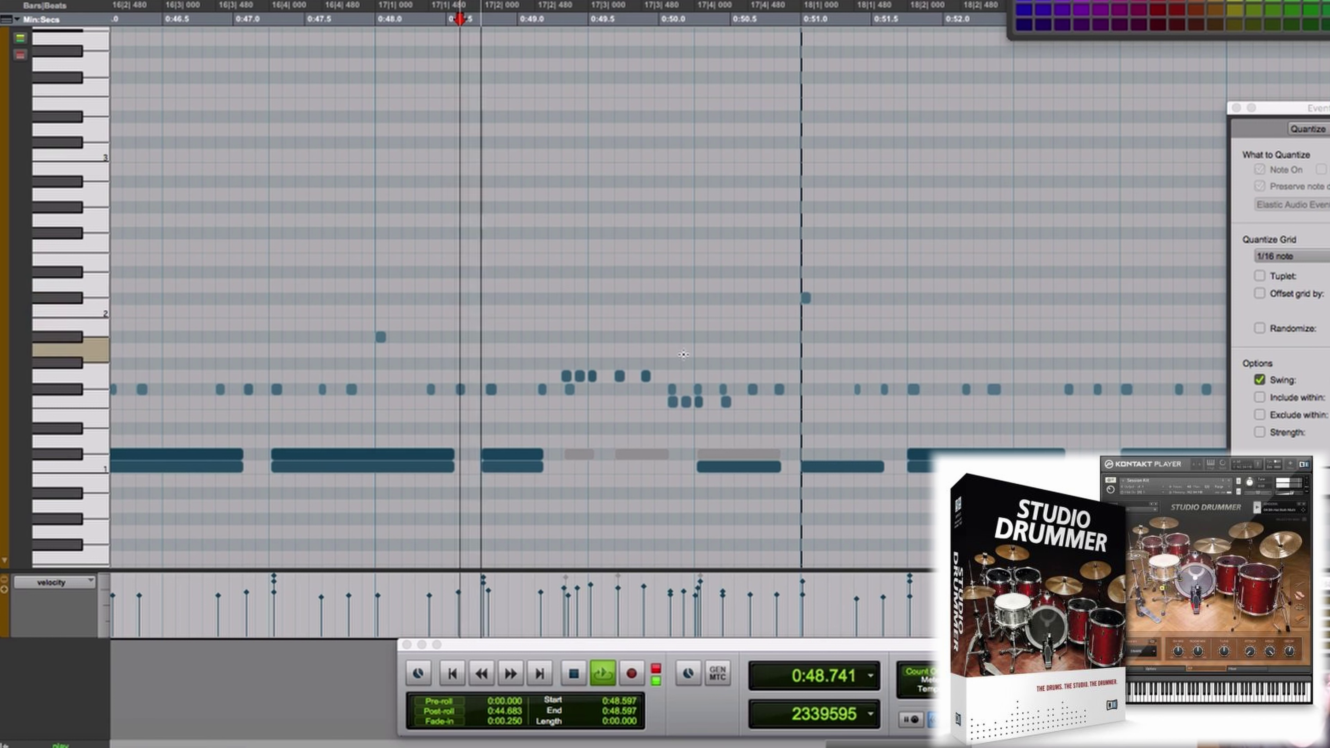
Step: Adjust the velocities of individual G1 fill notes, including the fourth, and play the fill
key(space)
click(567, 376)
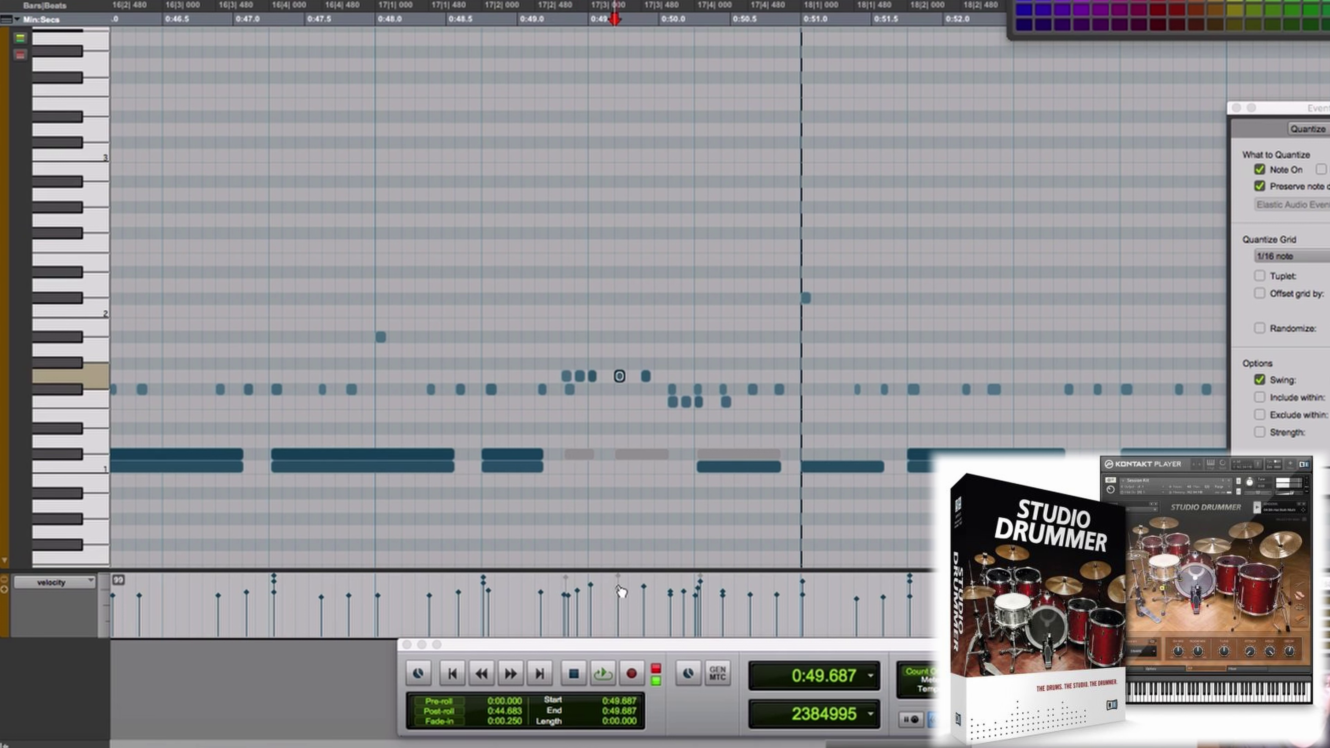
click(537, 527)
key(space)
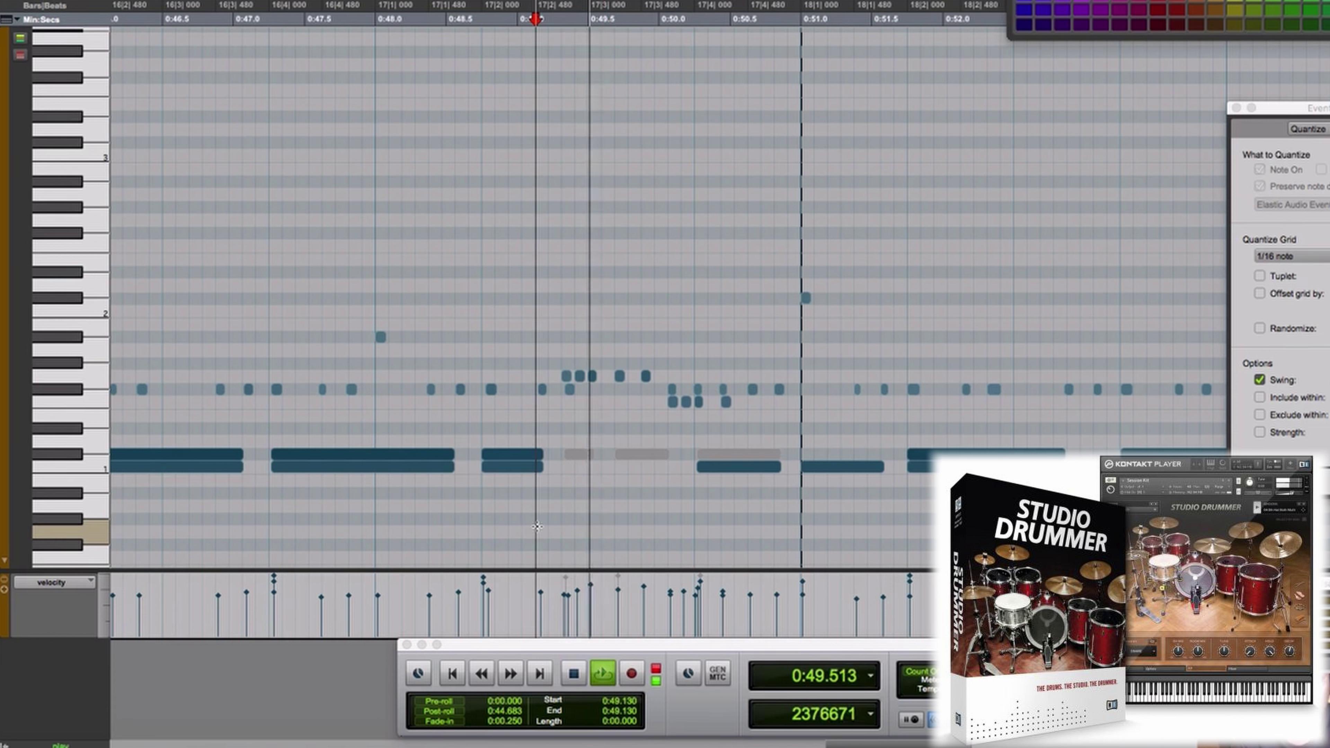
key(space)
click(468, 441)
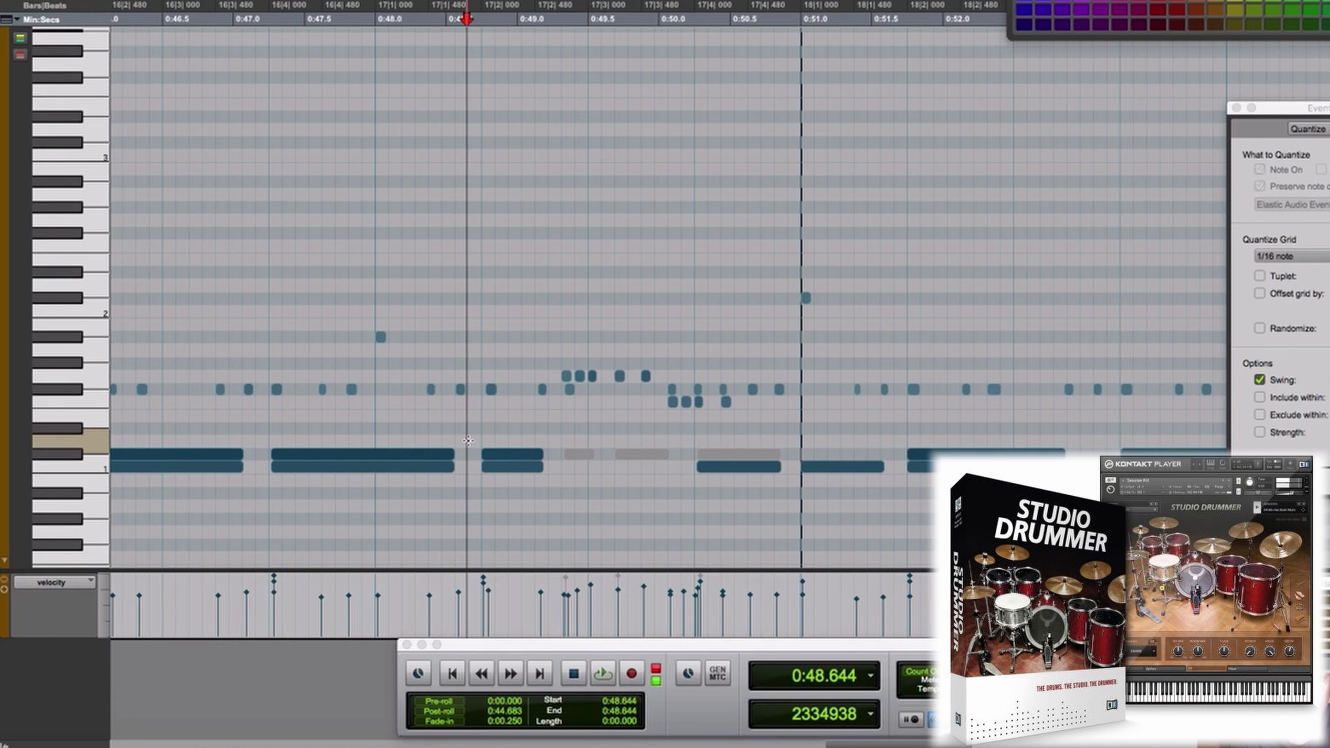
Step: Play the drum fill in bar 17 repeatedly, including from the group of F1 notes at its end
key(space)
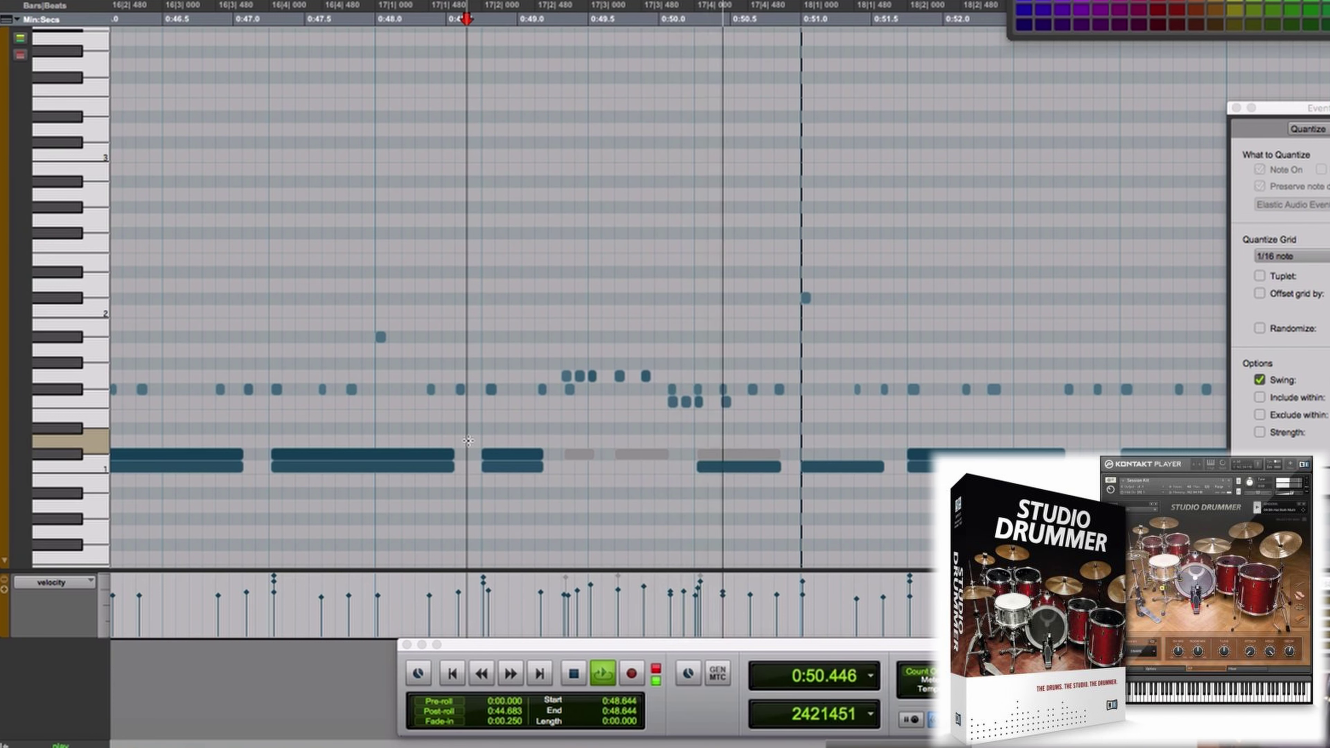
key(space)
key(space)
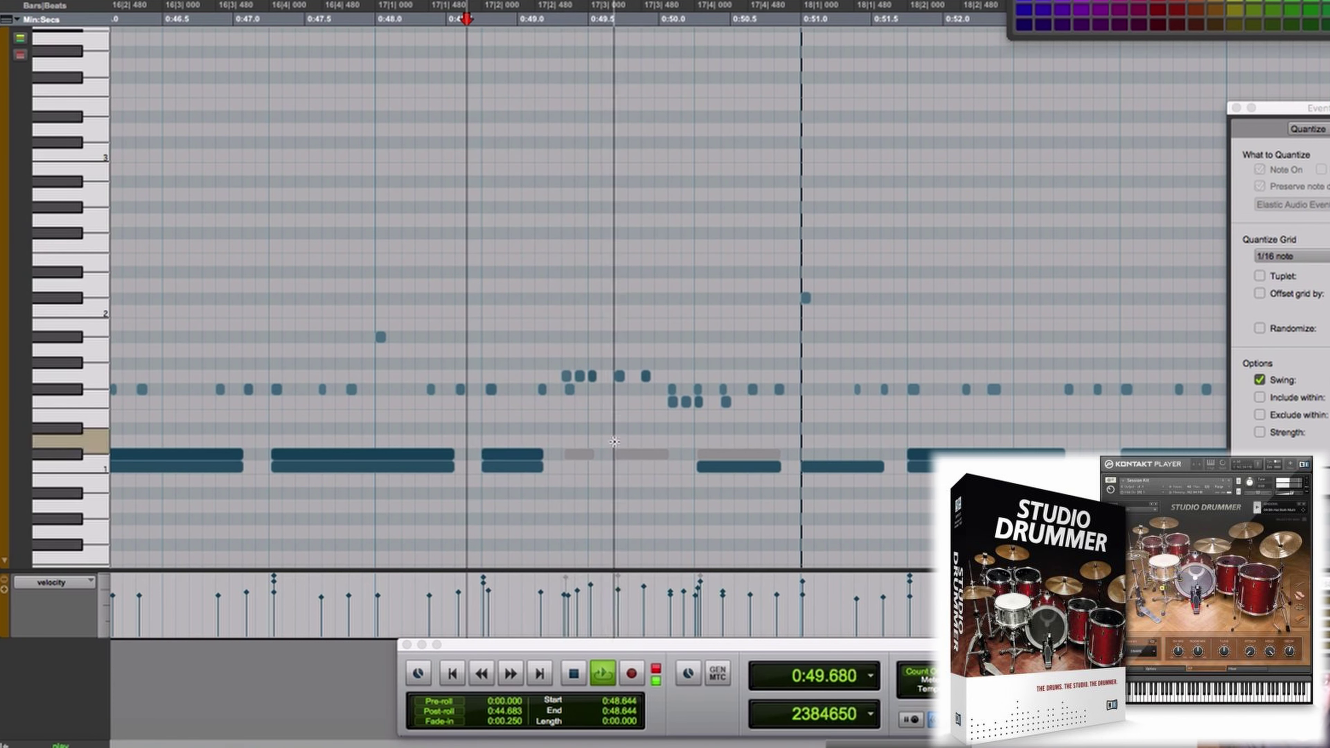
key(space)
key(space)
drag(661, 397, 738, 412)
key(space)
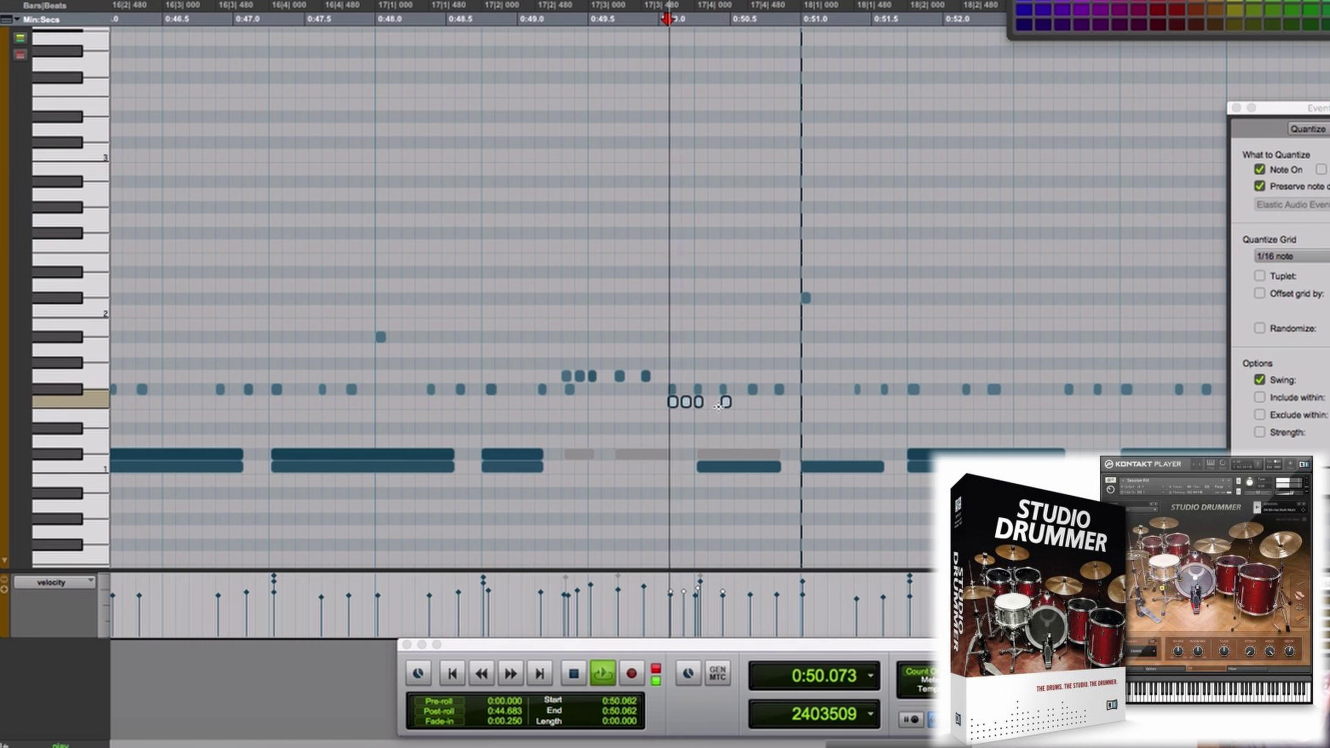
key(space)
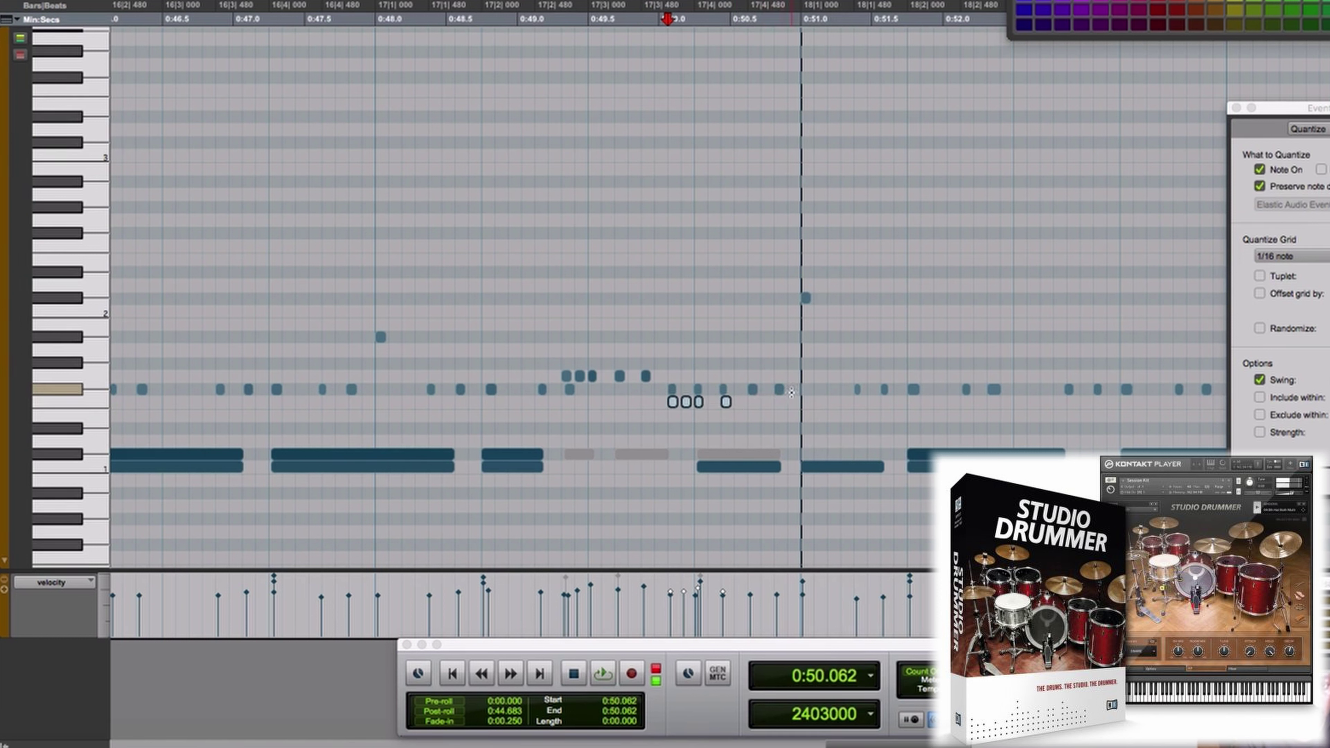
Step: Mute the F#1 hi-hat notes from the end of beat 17|3 through beat 17|4 and play the fill
drag(792, 392, 672, 390)
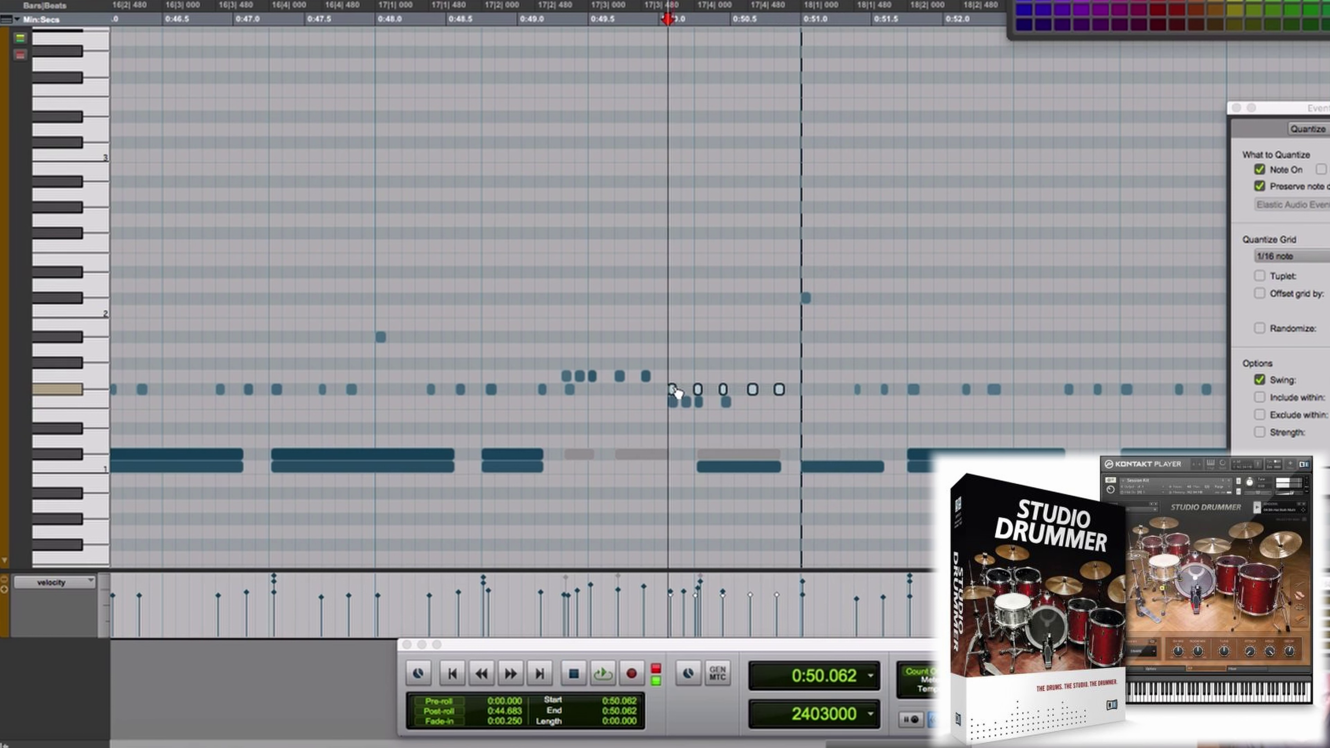
click(541, 392)
key(space)
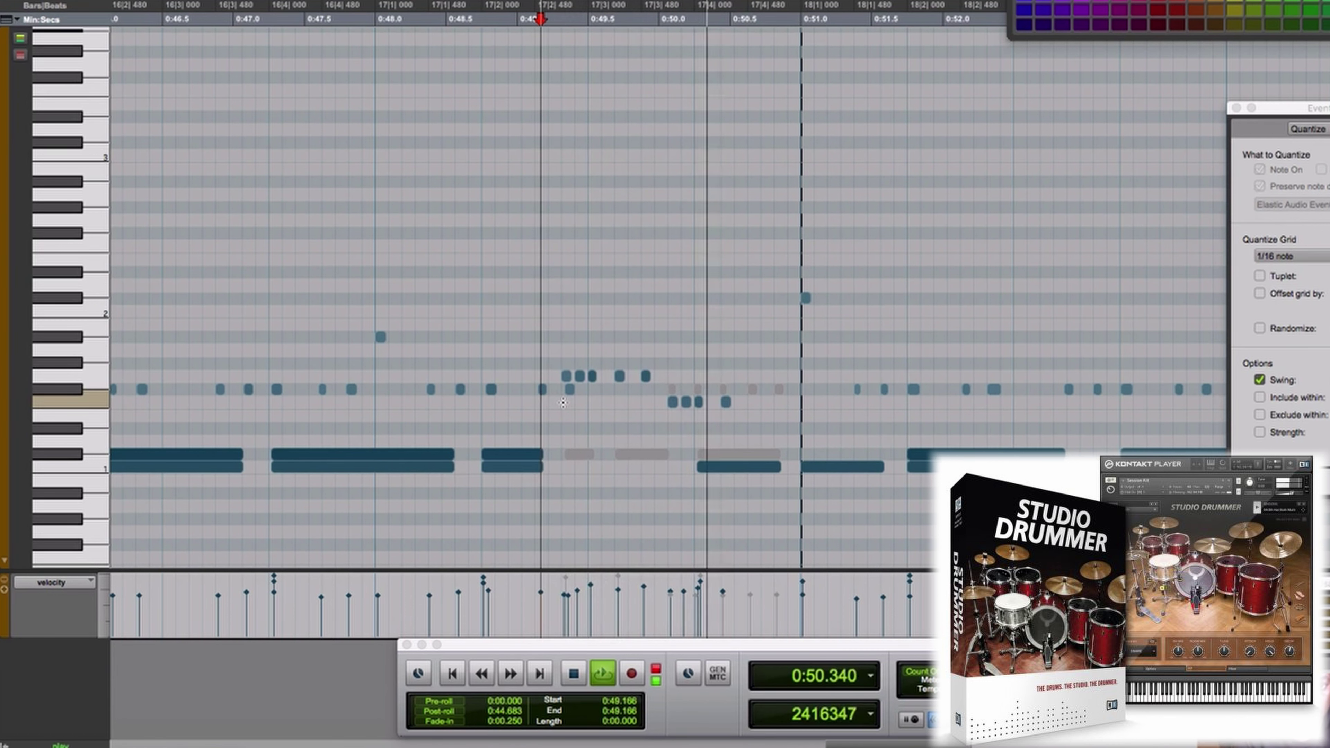
key(space)
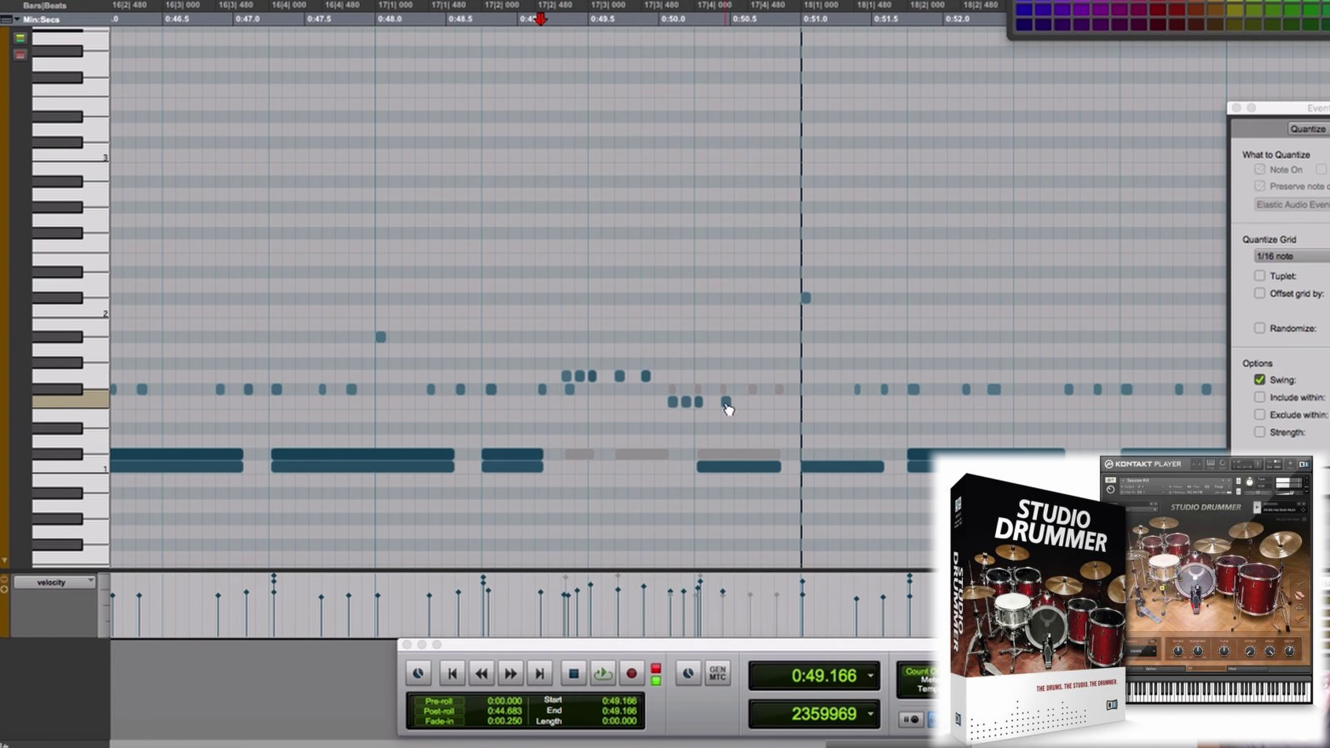
Step: Copy the last F1 fill note to 17|4|480 and play the fill's end into bar 18
click(727, 404)
click(753, 403)
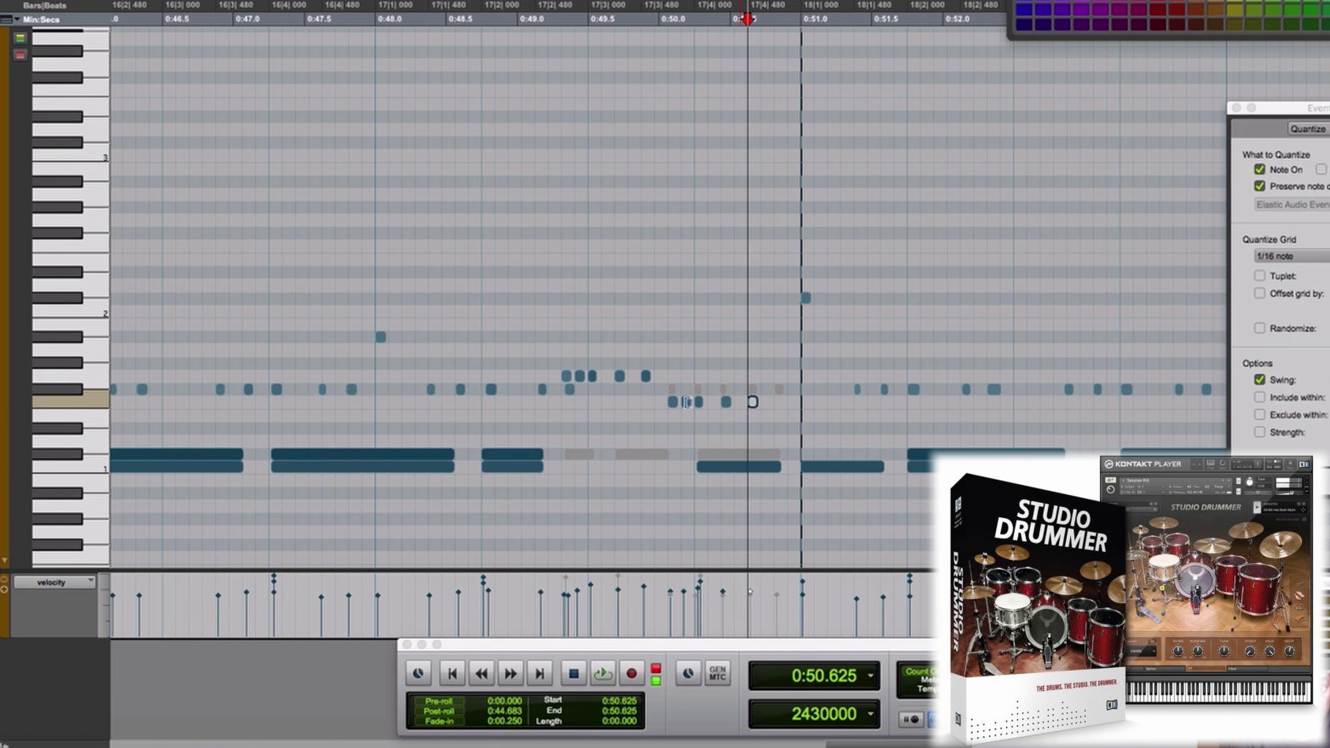
click(662, 404)
key(space)
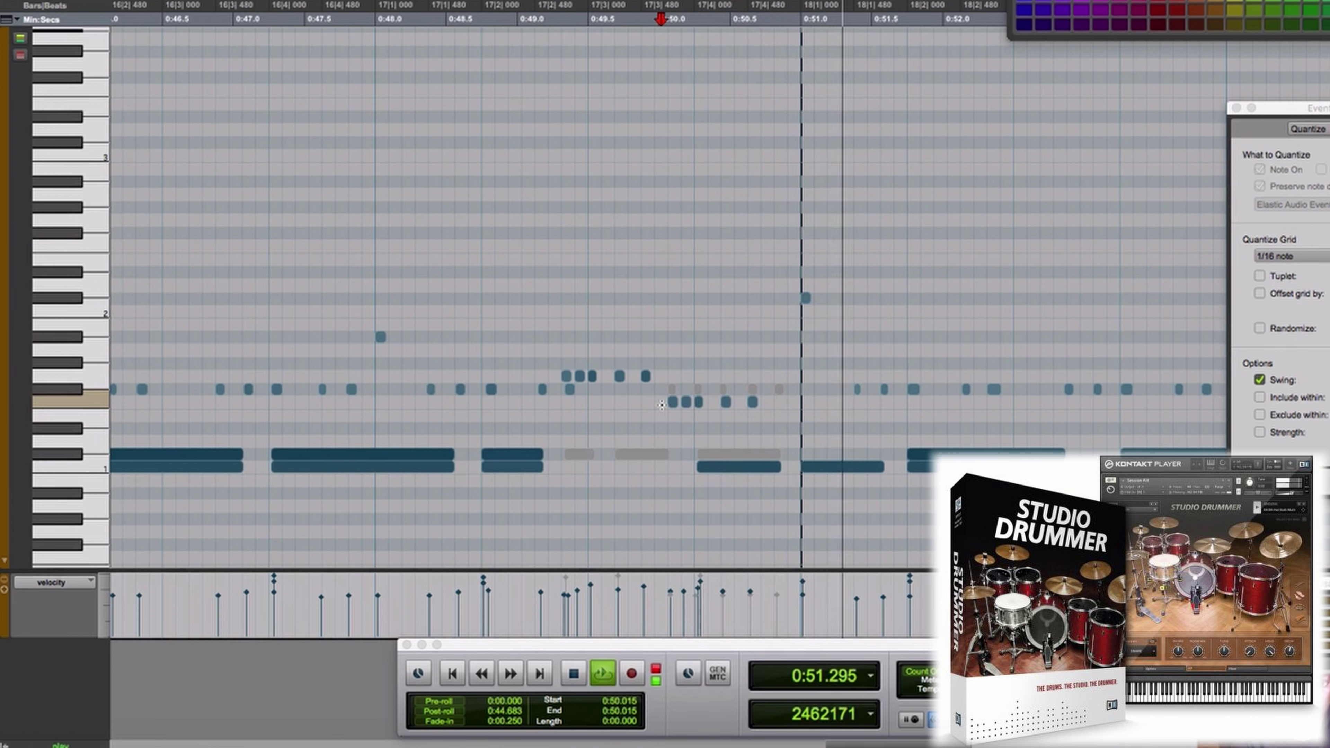
click(820, 466)
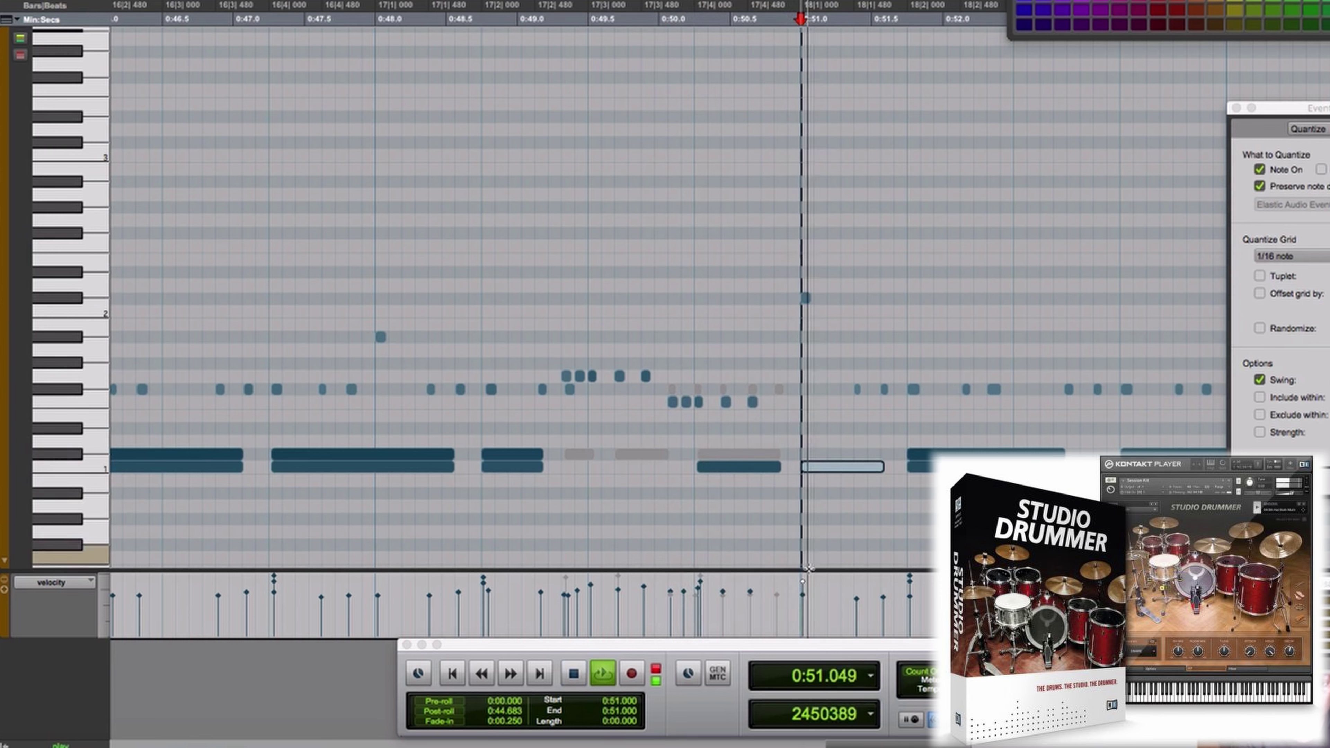
key(space)
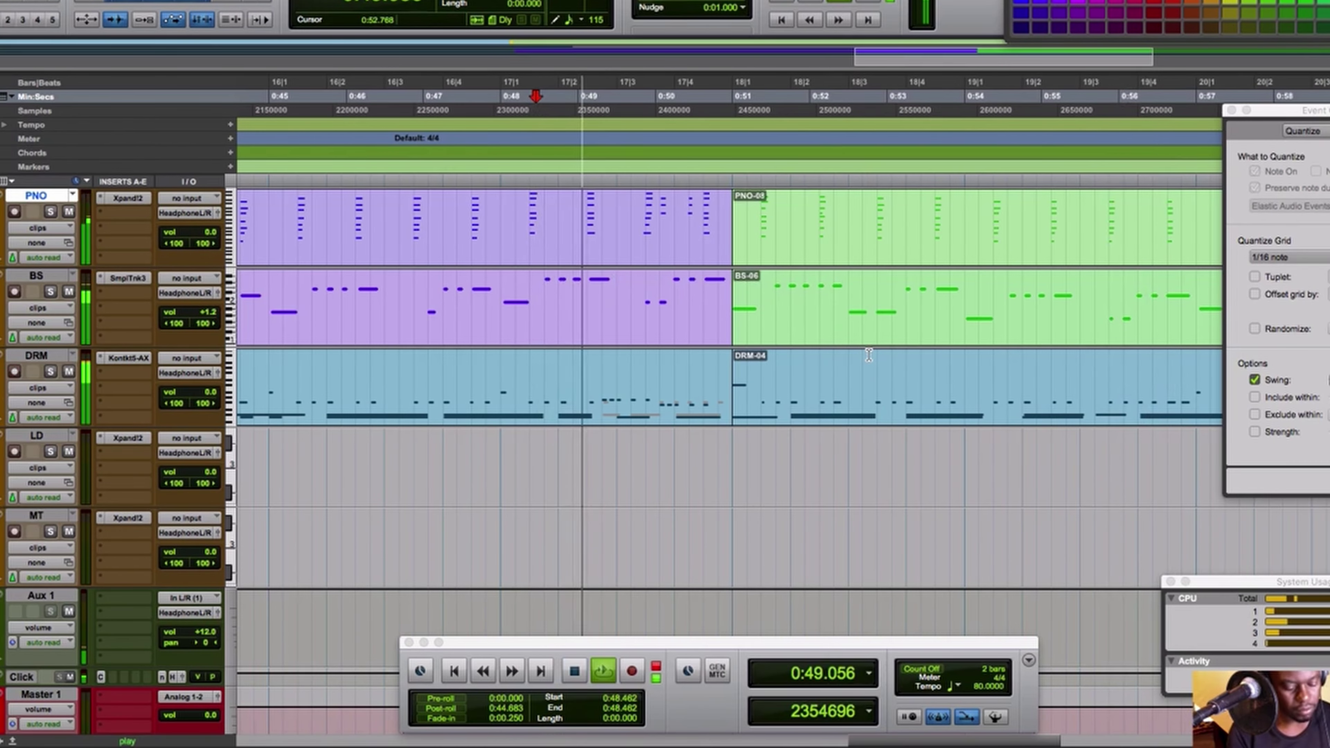
Step: Copy all the clips of the BS track onto the MT track
key(super+bracketleft)
key(super+bracketleft)
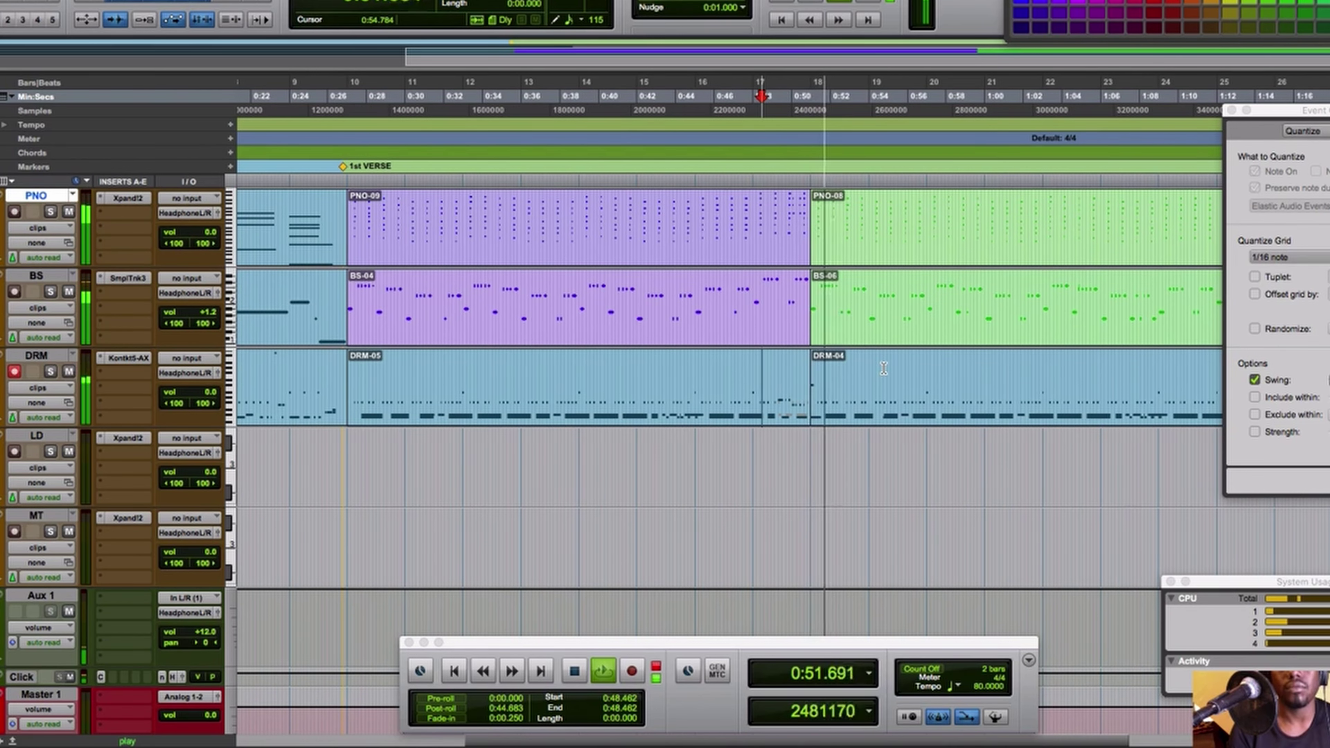
key(super+bracketleft)
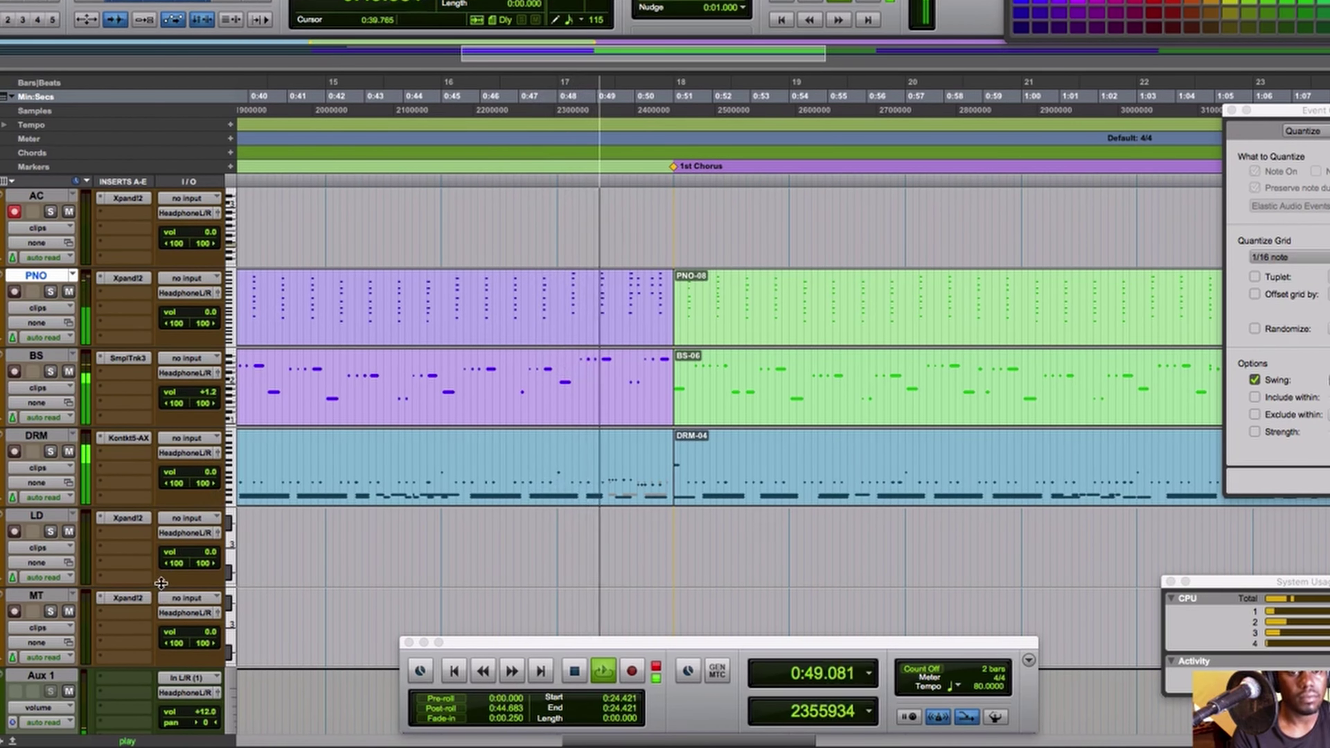
click(394, 412)
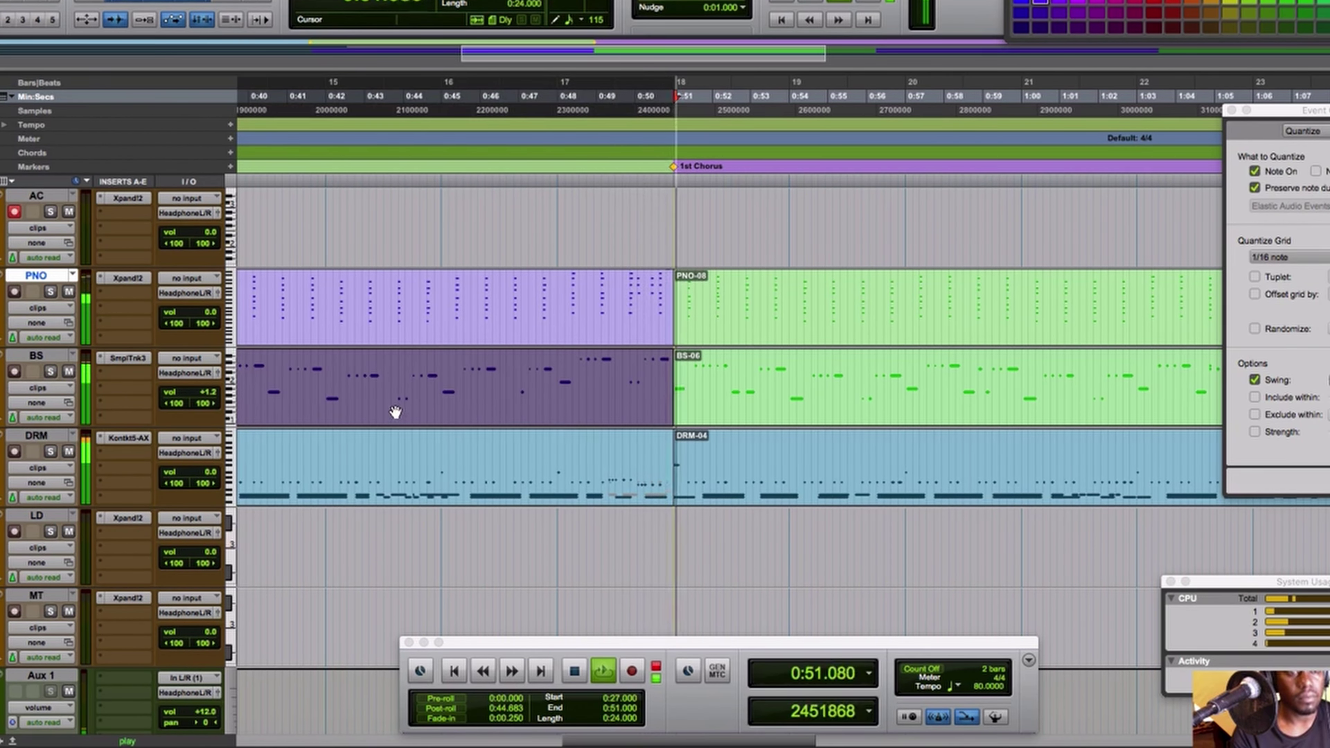
key(super+a)
drag(395, 411, 362, 591)
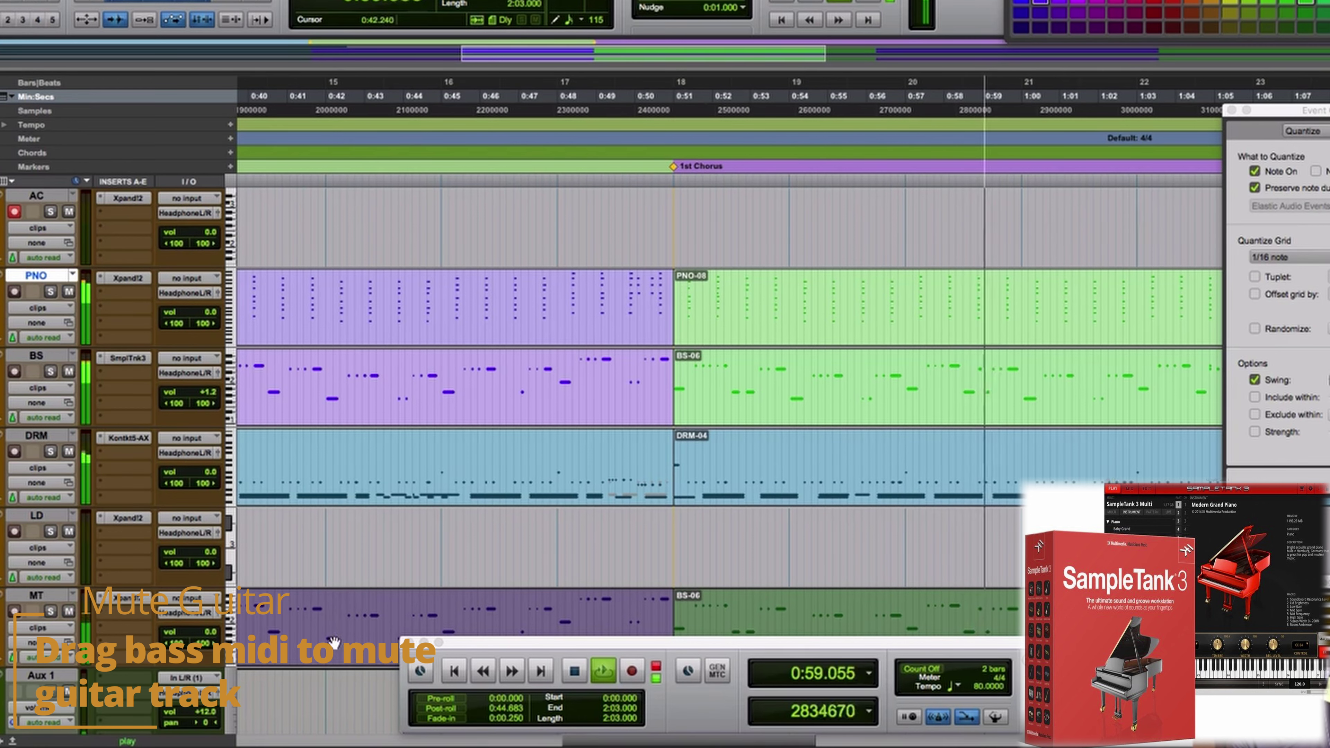
Step: Lower the Cutoff of the Muted Electric+ sound in the MT track's Xpand!2
click(124, 598)
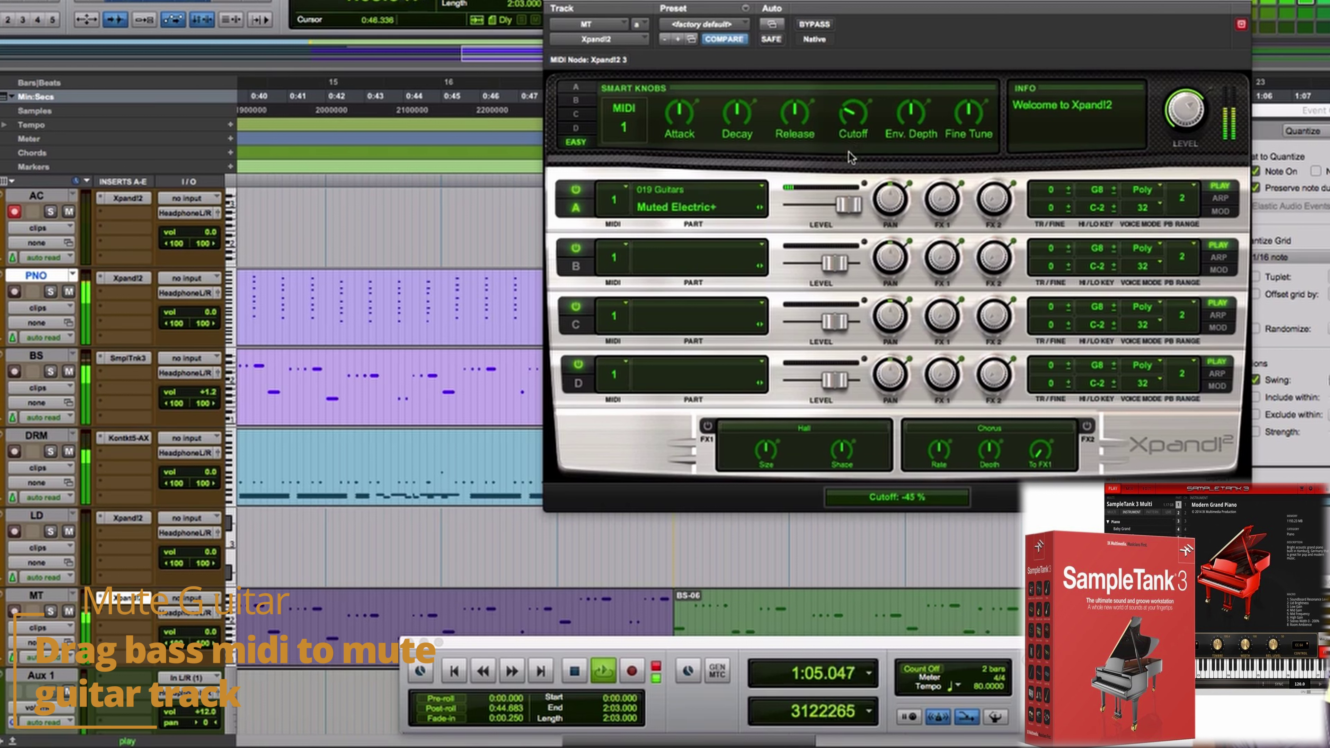
drag(849, 152, 848, 156)
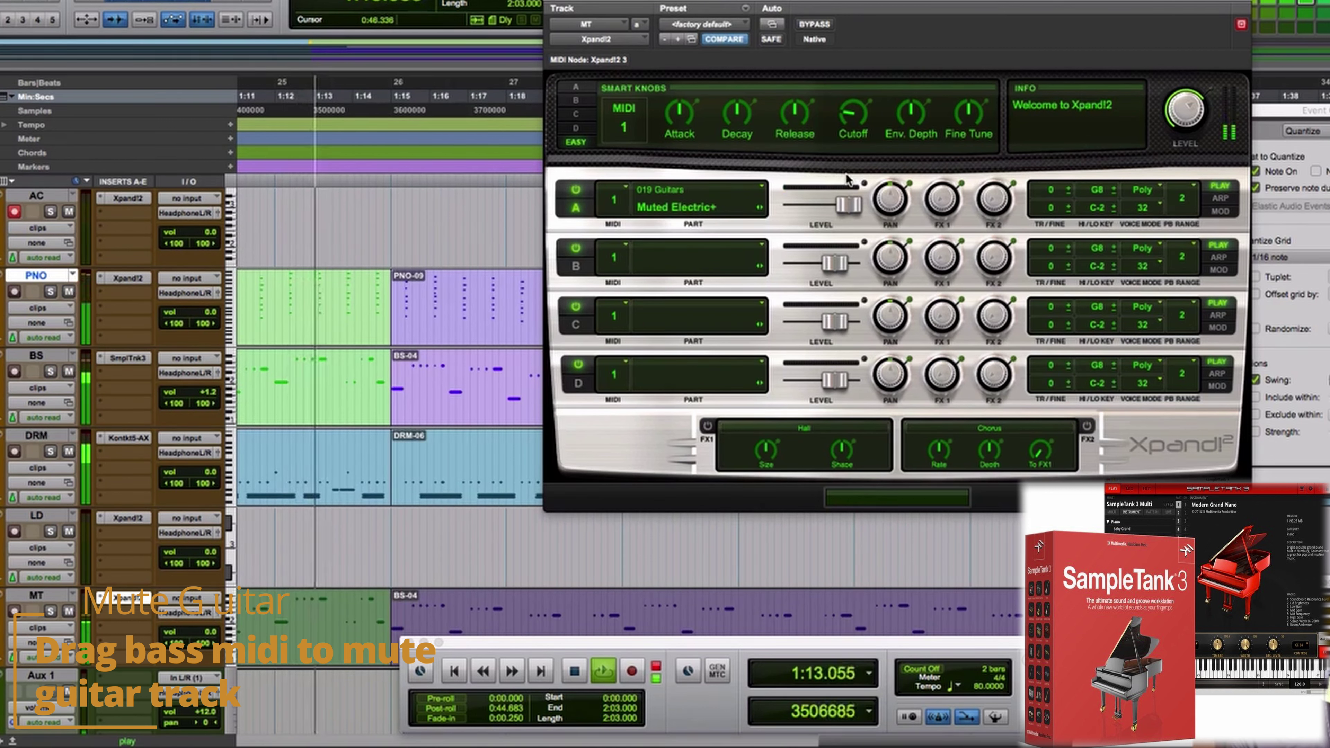
click(554, 4)
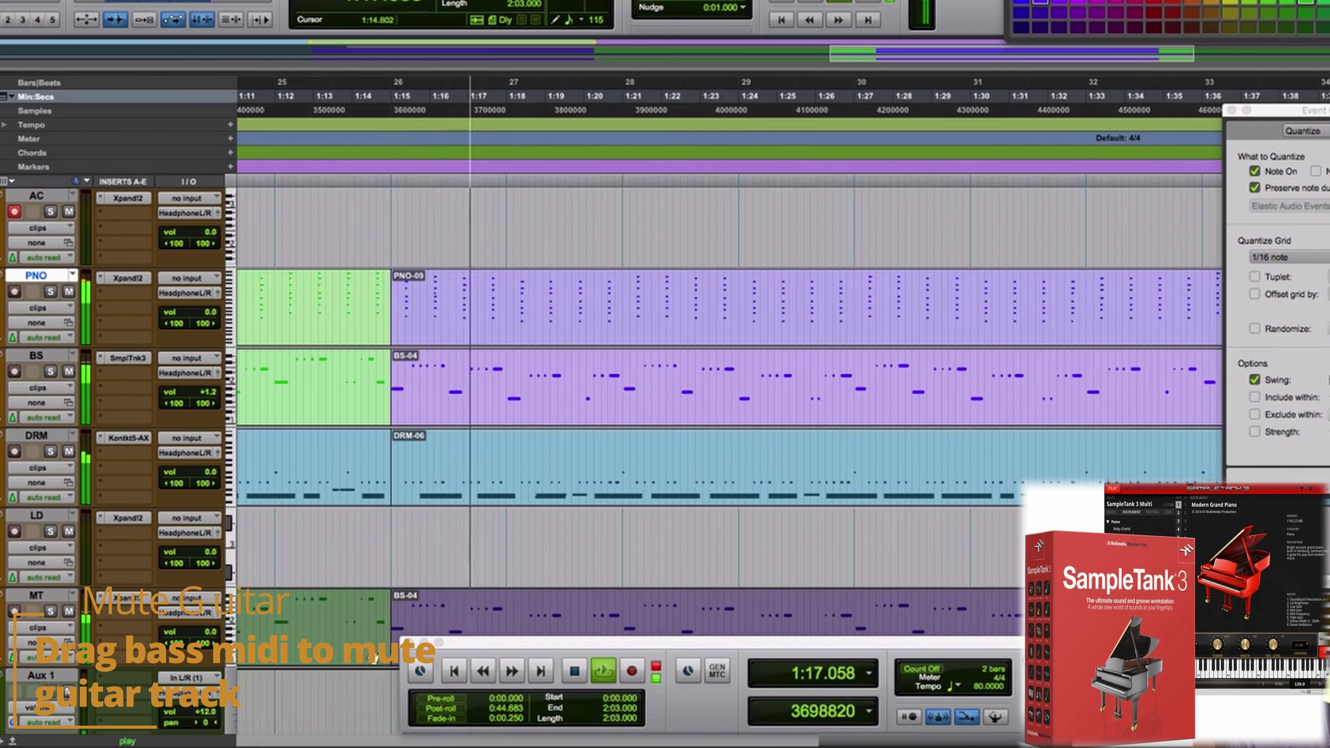
Step: Try to transpose all the notes of the MT track down one octave
key(ctrl+equal)
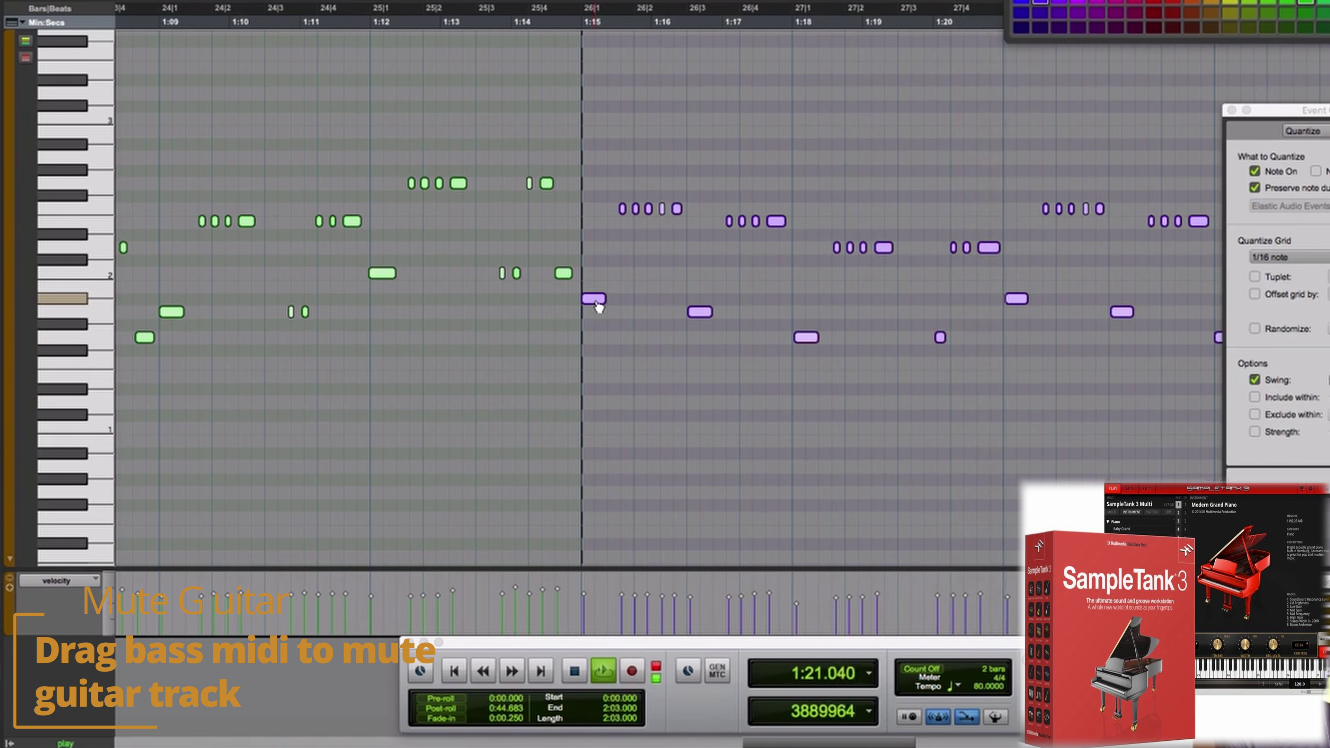
drag(598, 308, 597, 451)
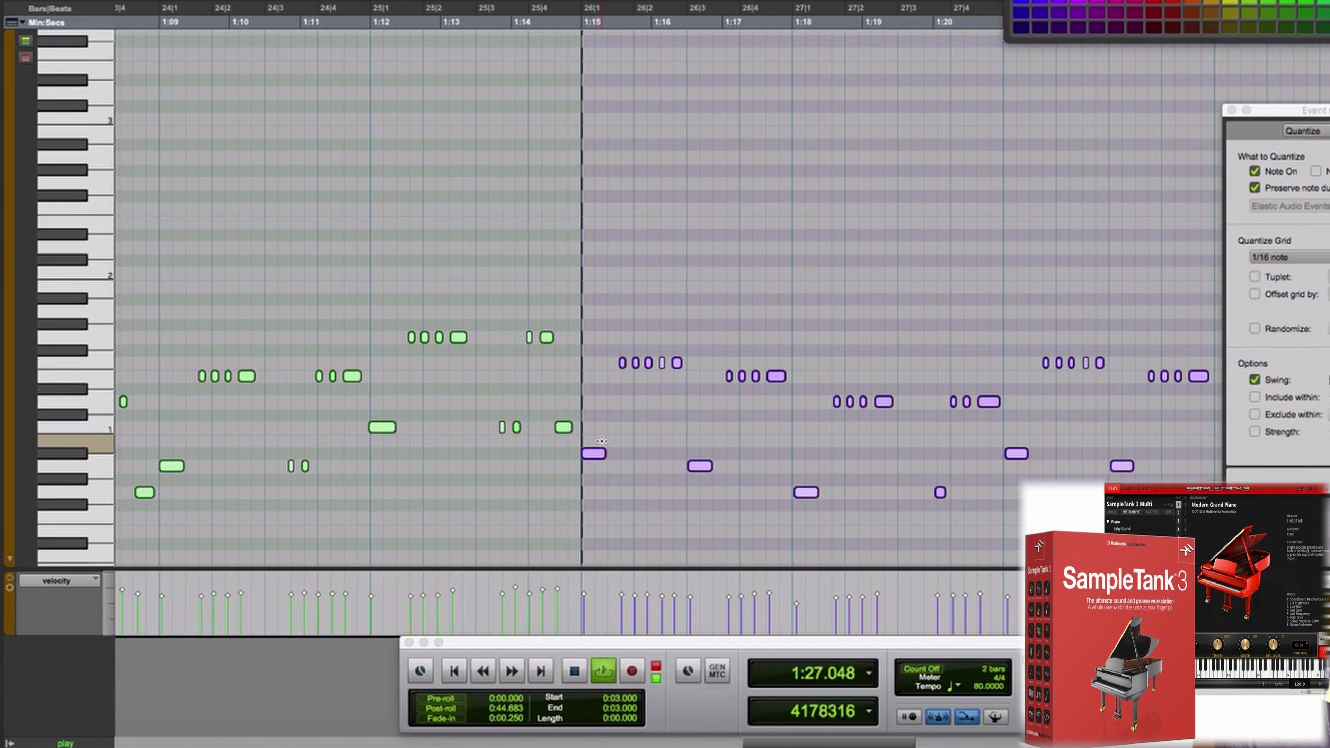
key(super+z)
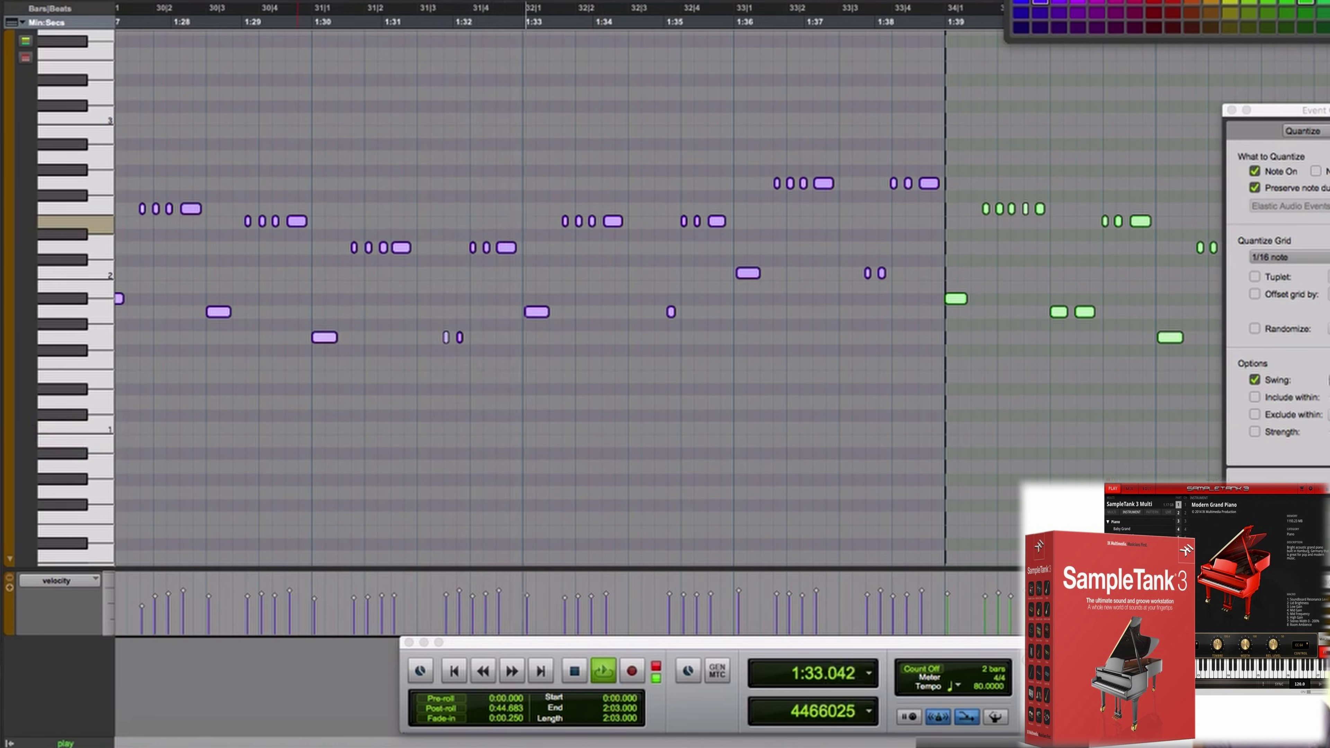
key(super+w)
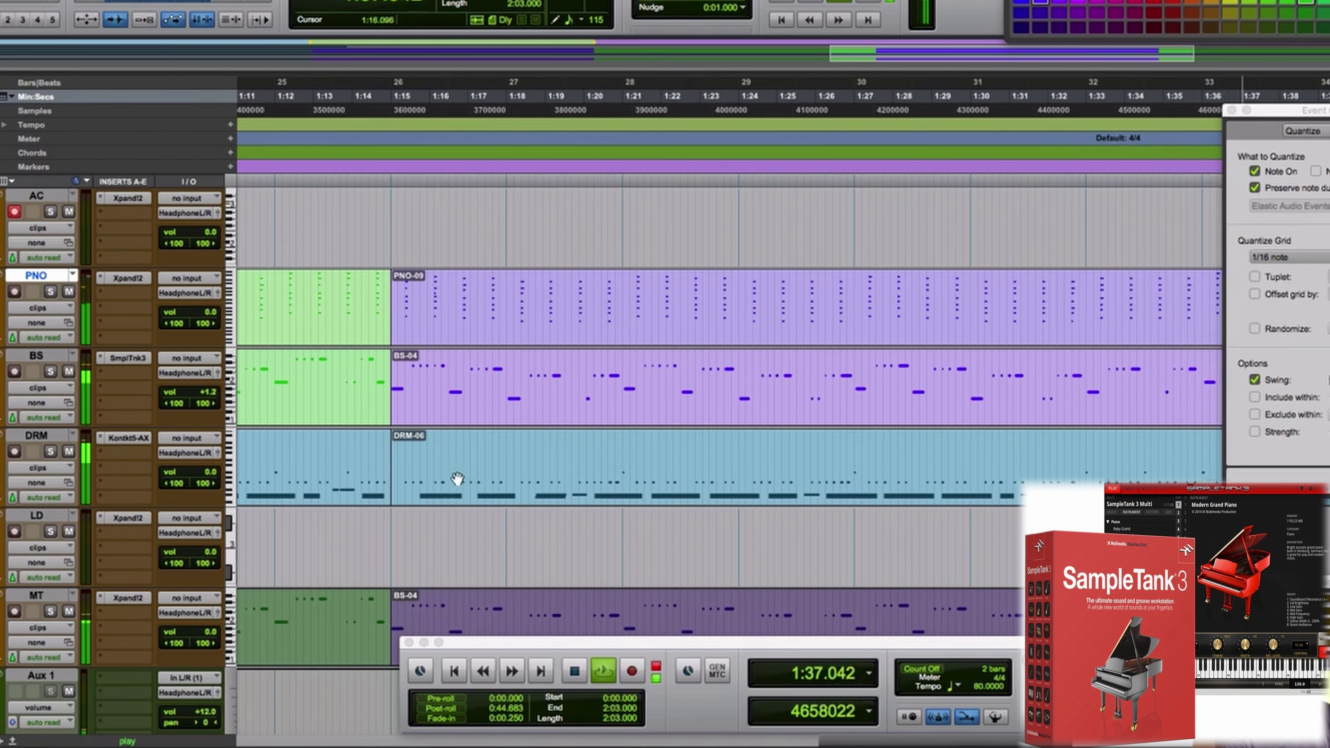
Step: Set the Part A level of the MT track's Xpand!2 to +1.7 dB
click(126, 599)
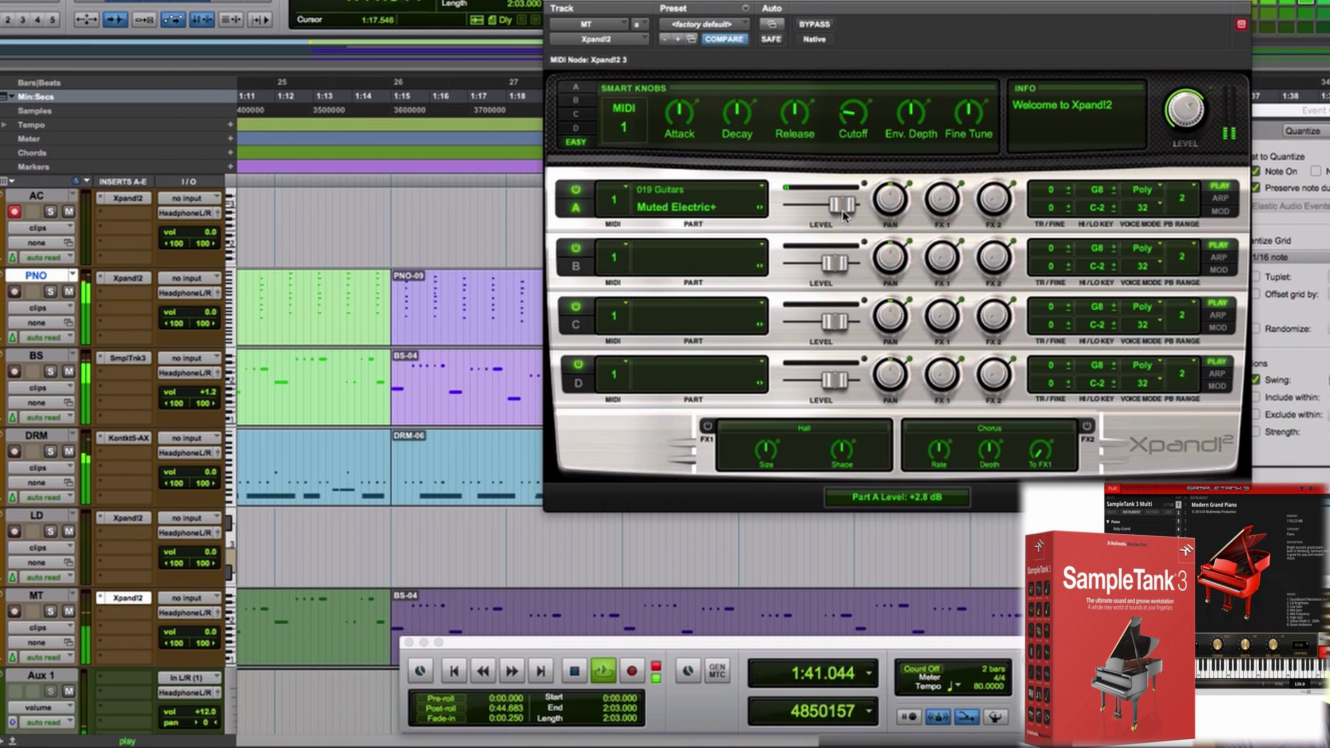
drag(843, 211, 839, 212)
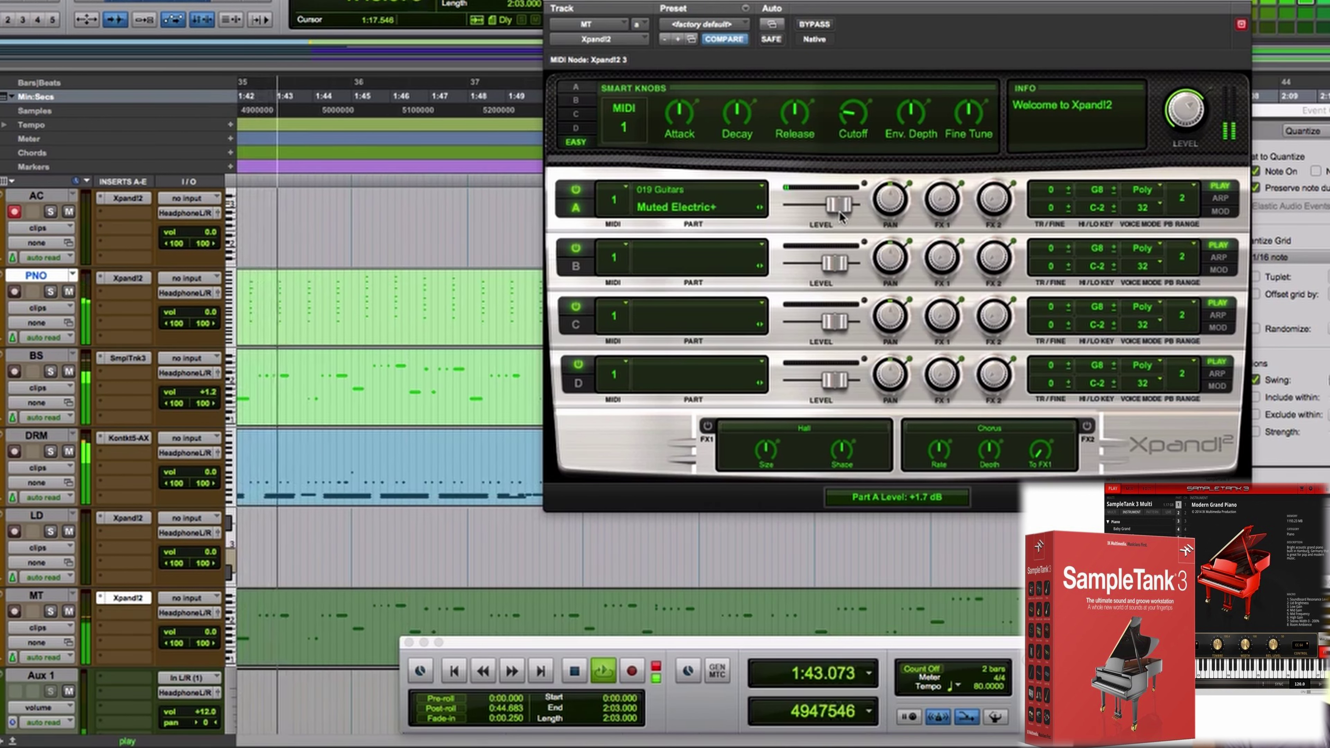
click(555, 2)
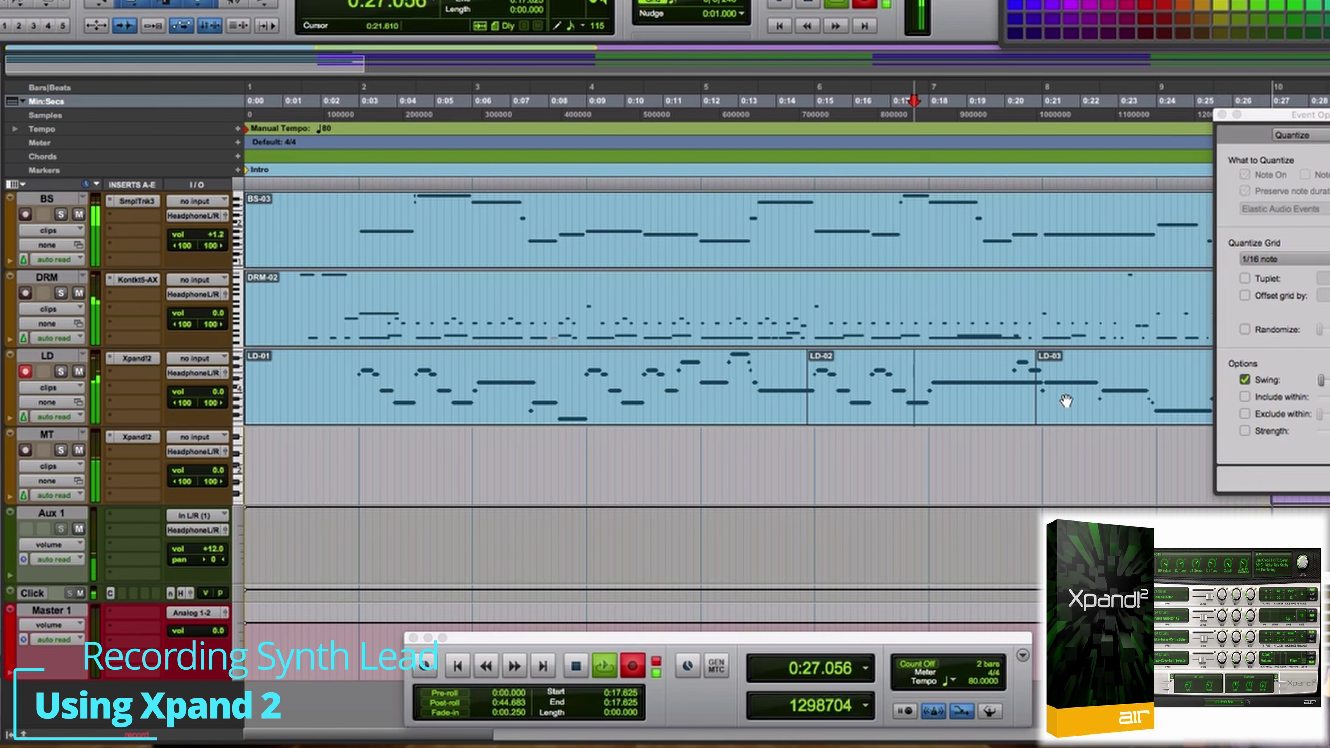
Step: Stop recording the synth lead on the LD track and play it back from just before bar 7
key(space)
key(space)
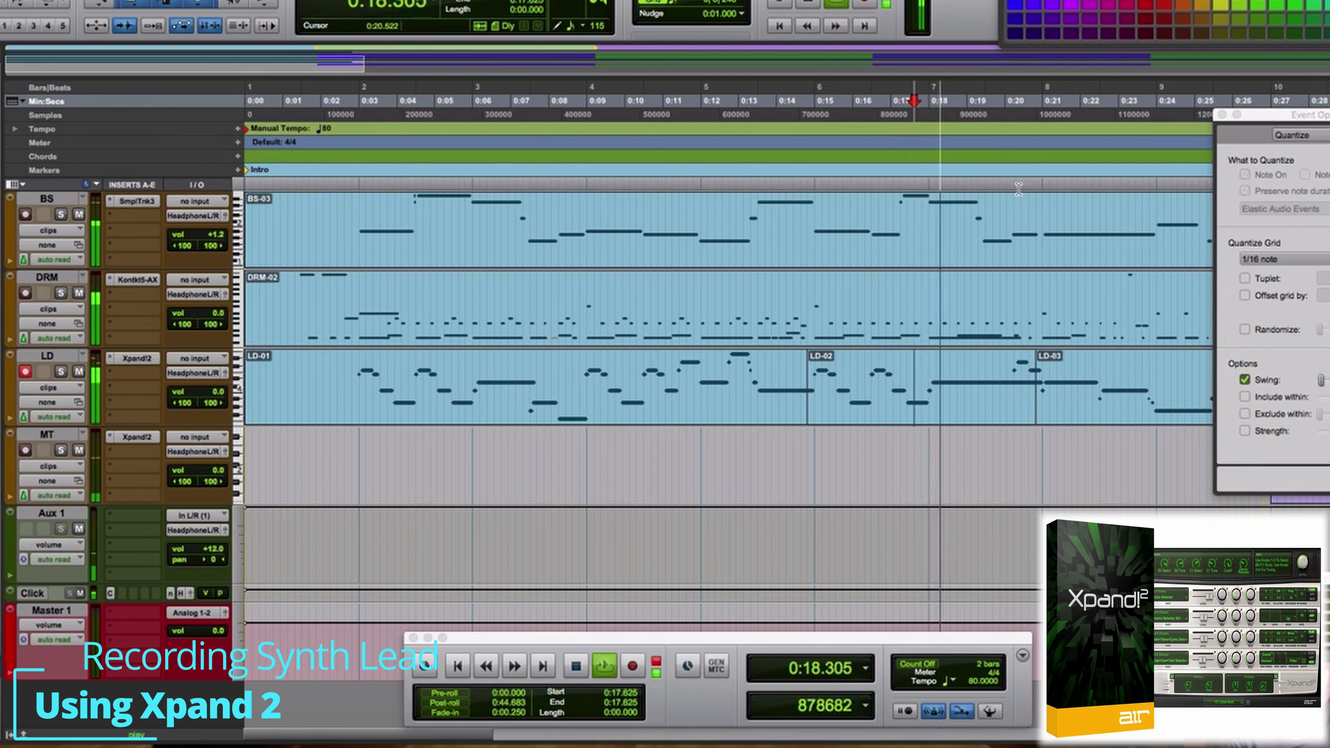
Step: Close the Event Operations window and record on the AC track from 0:24.187
click(1224, 115)
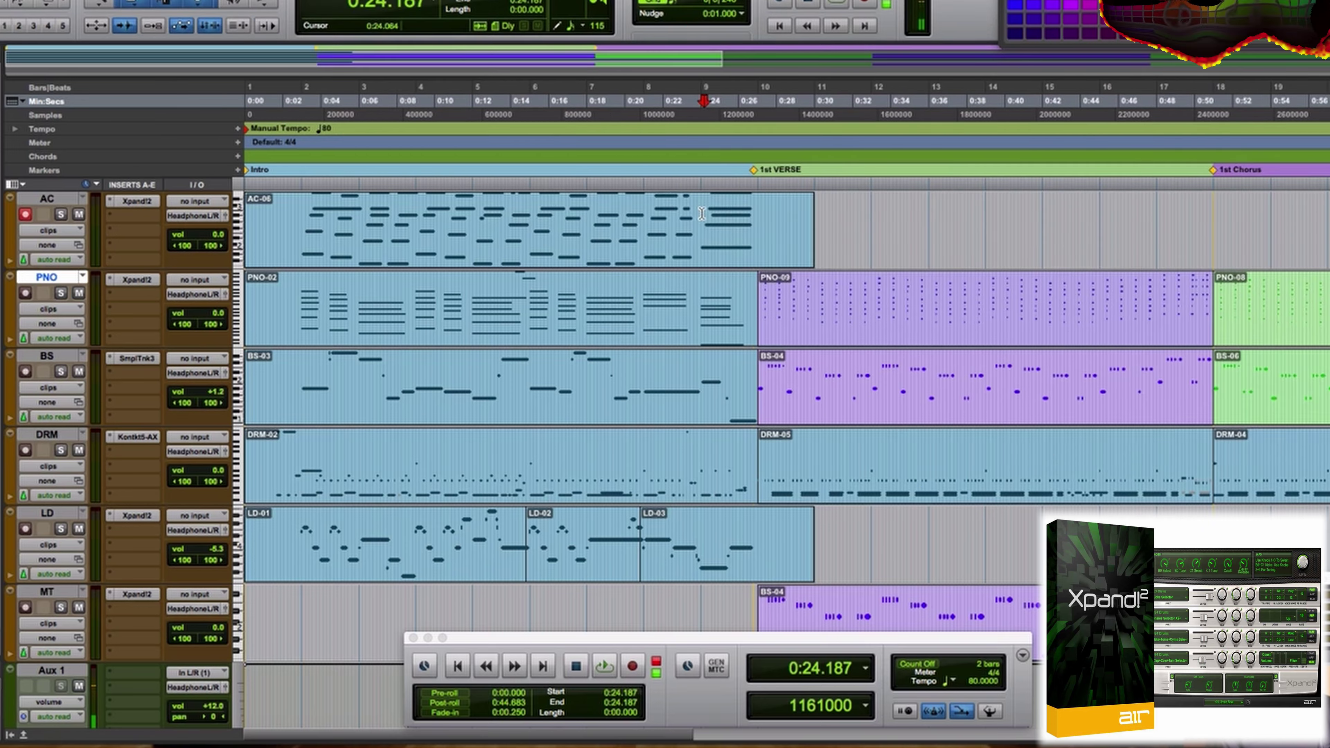
key(super+space)
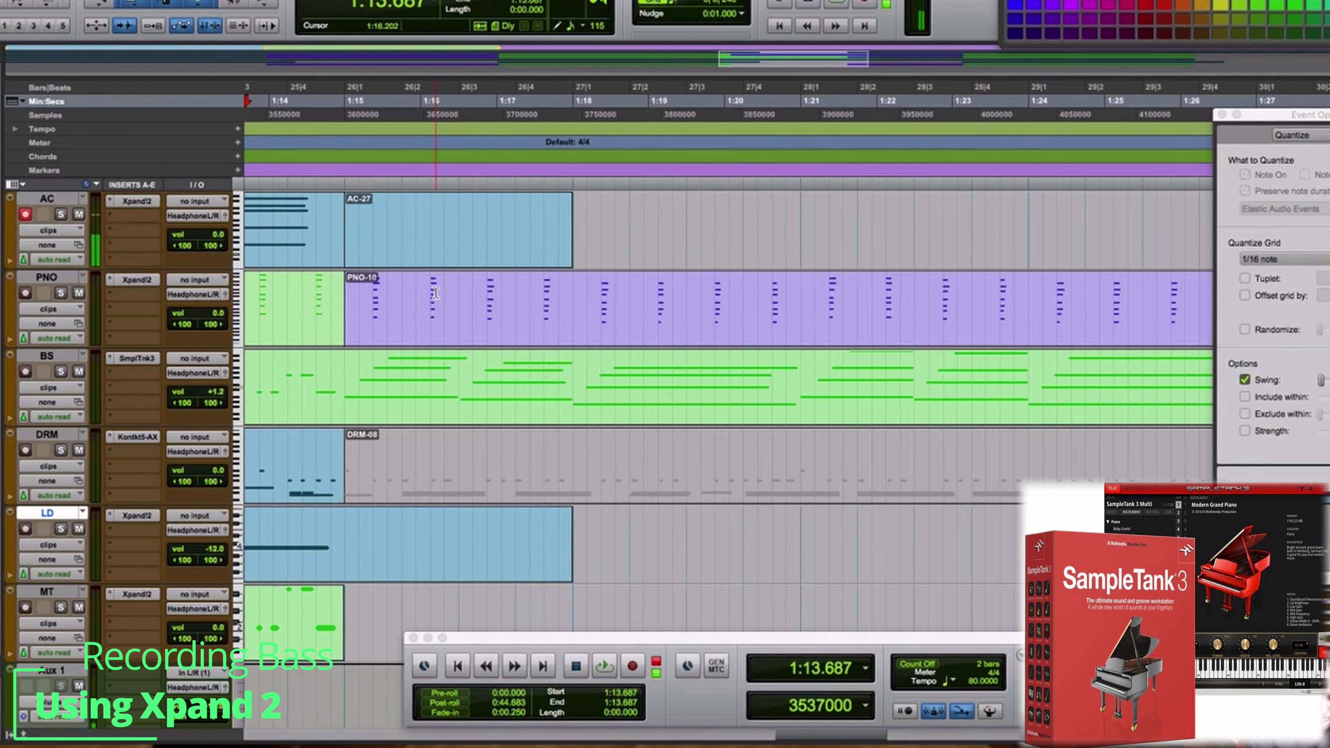
Step: Try several recording takes on the AC track from 1:13.687, discarding each one
key(super+space)
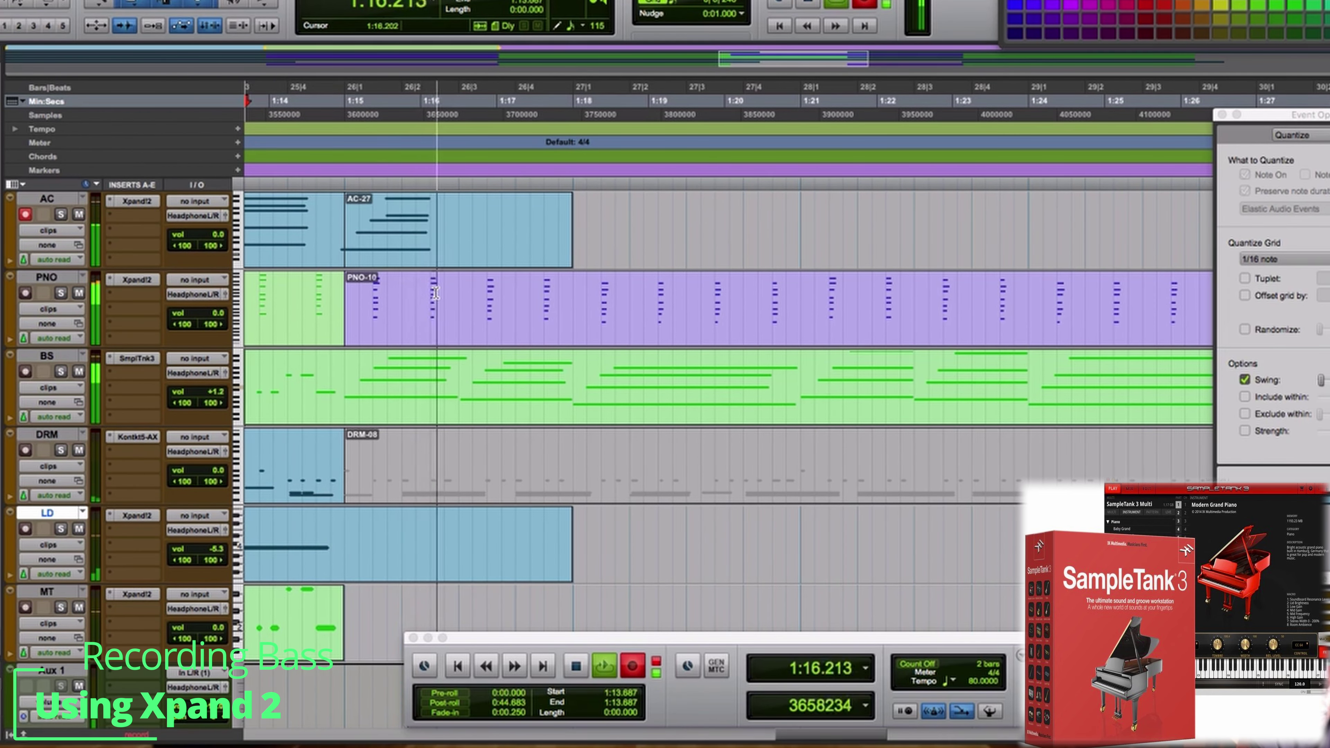
key(space)
key(super+z)
key(super+space)
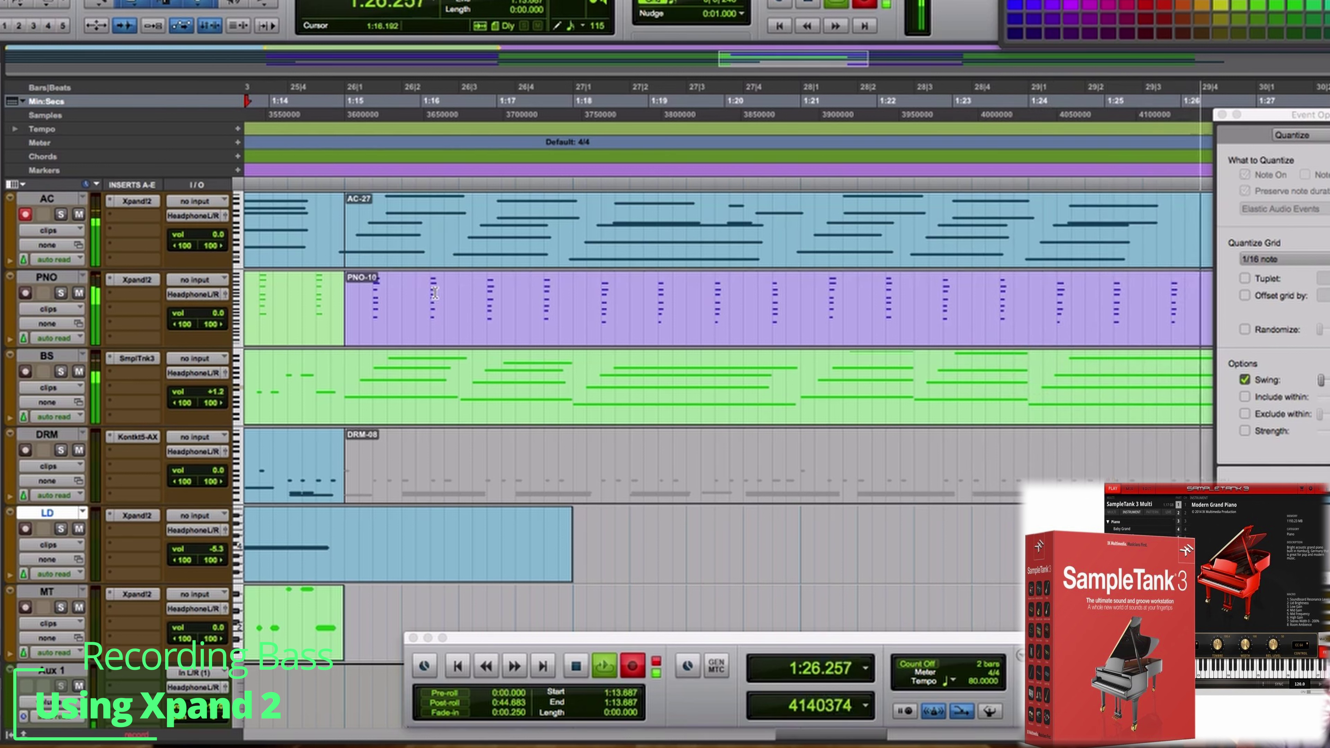
key(super+period)
key(super+space)
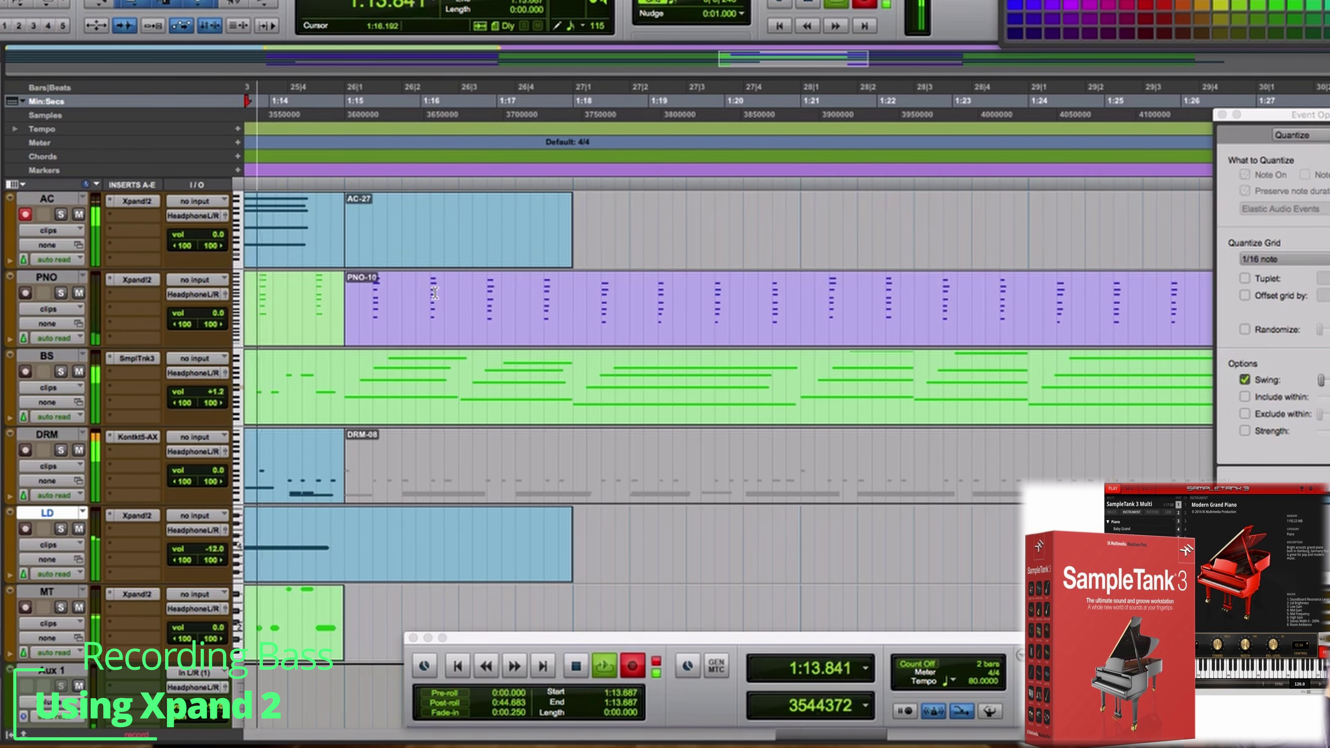
key(super+period)
key(super+space)
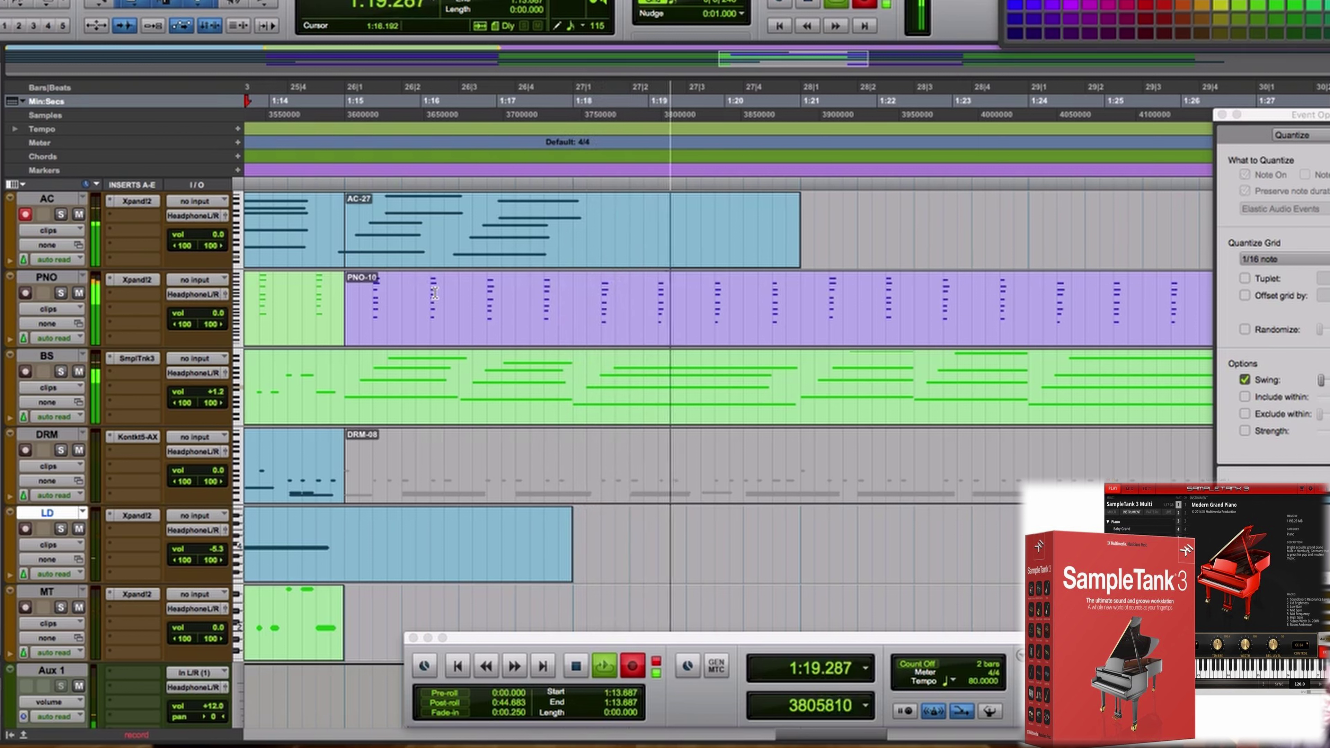
key(space)
key(super+z)
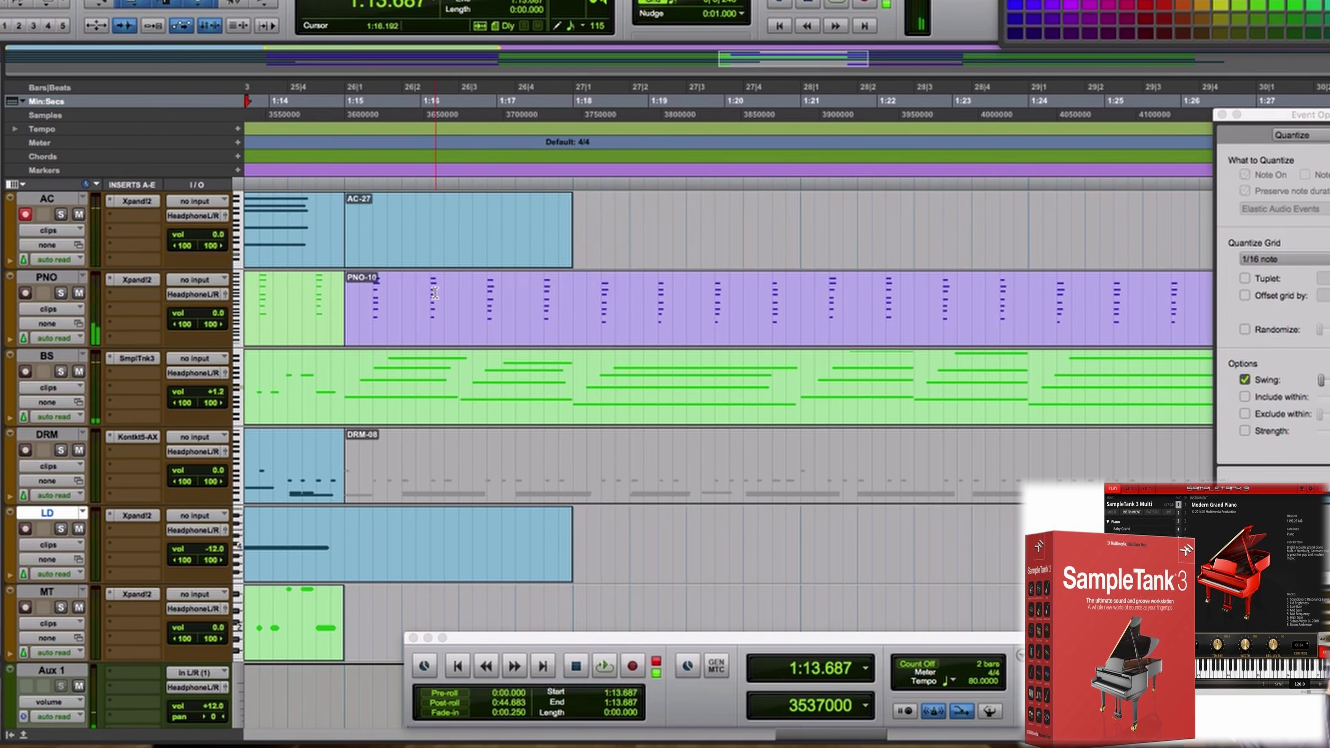
Step: Record another AC take from 1:13.687, and a Basic Sine Pad+ and Oceanic+ pad part on the Inst 1 track from 0:24.000
key(super+space)
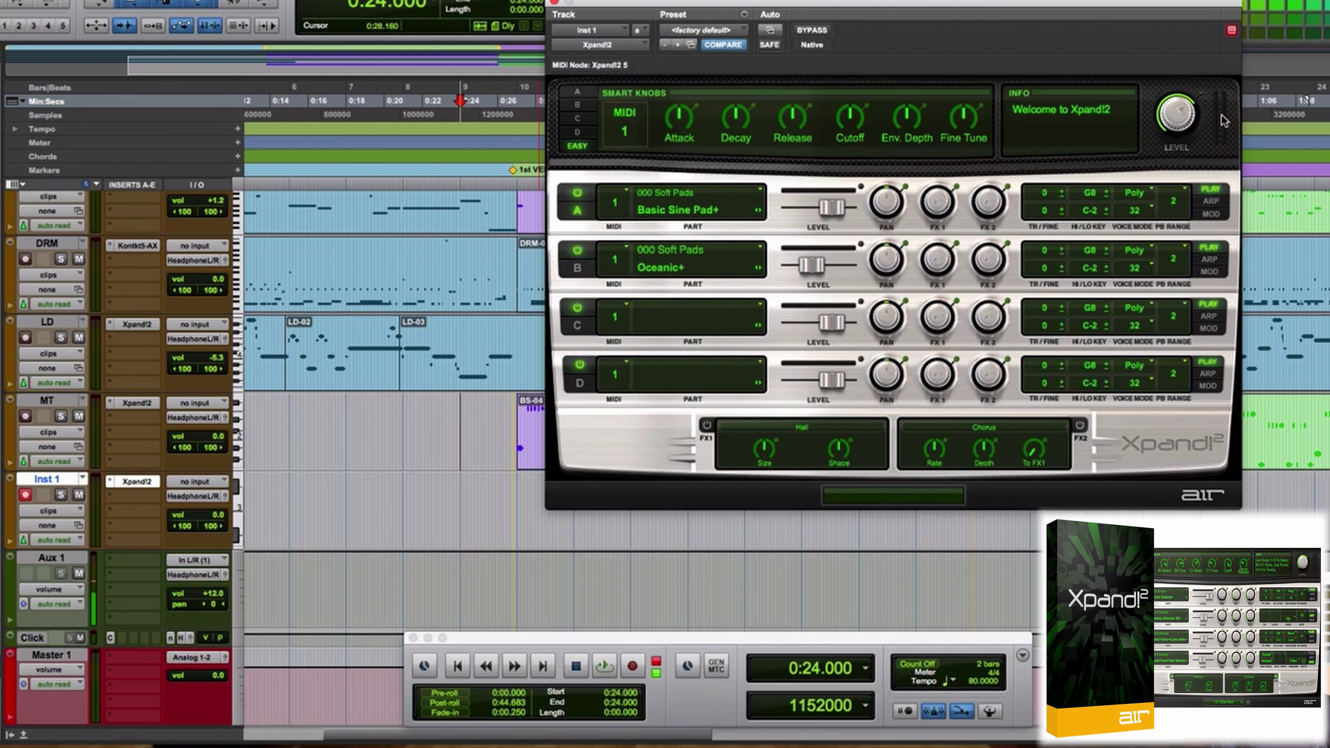
key(super+space)
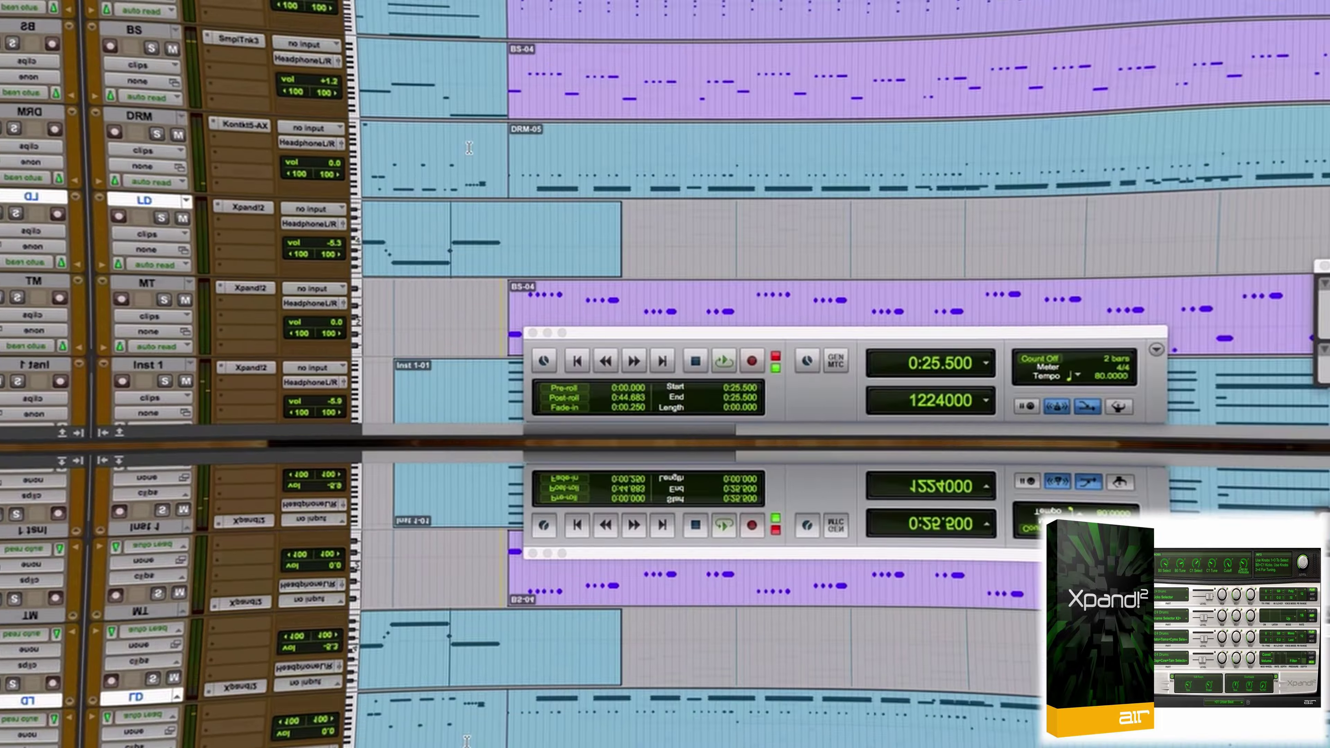
Step: Record the synth lead on the Inst 1.dup1 track from 0:25.500, restarting after a short first take
key(super+space)
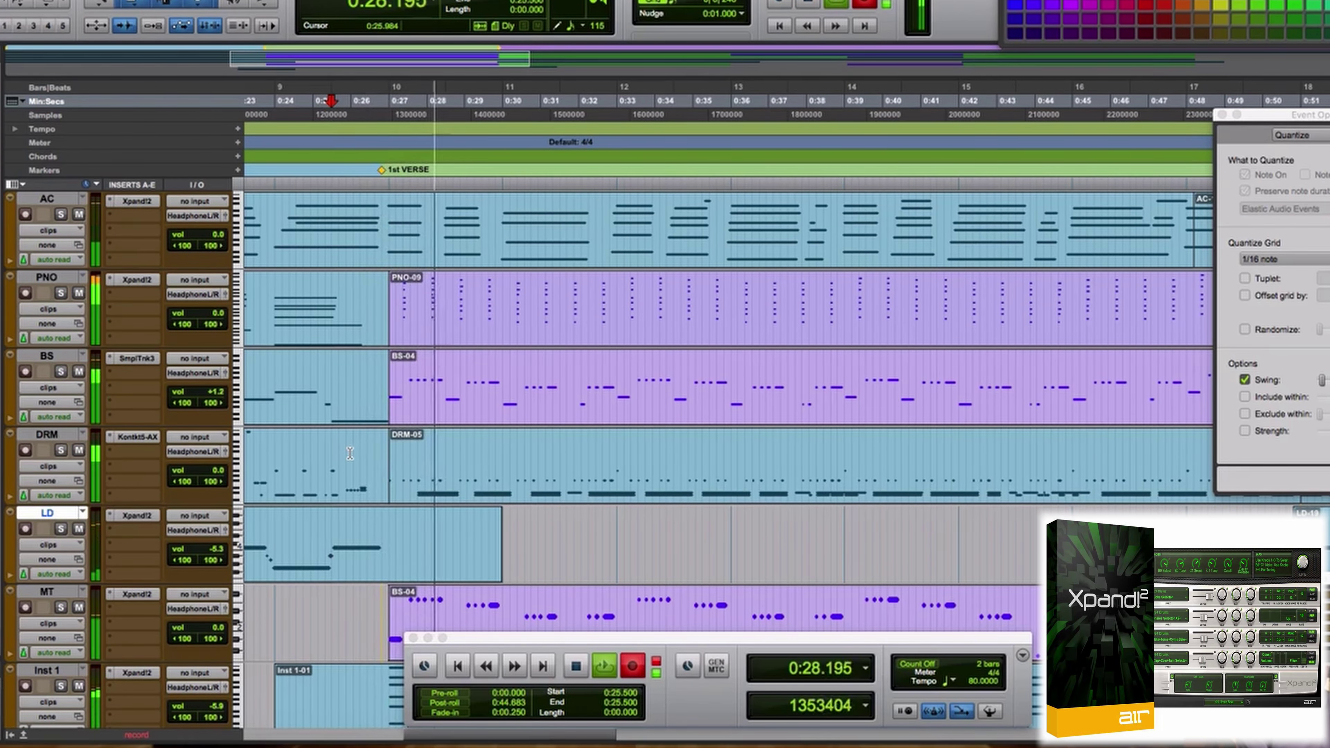
key(space)
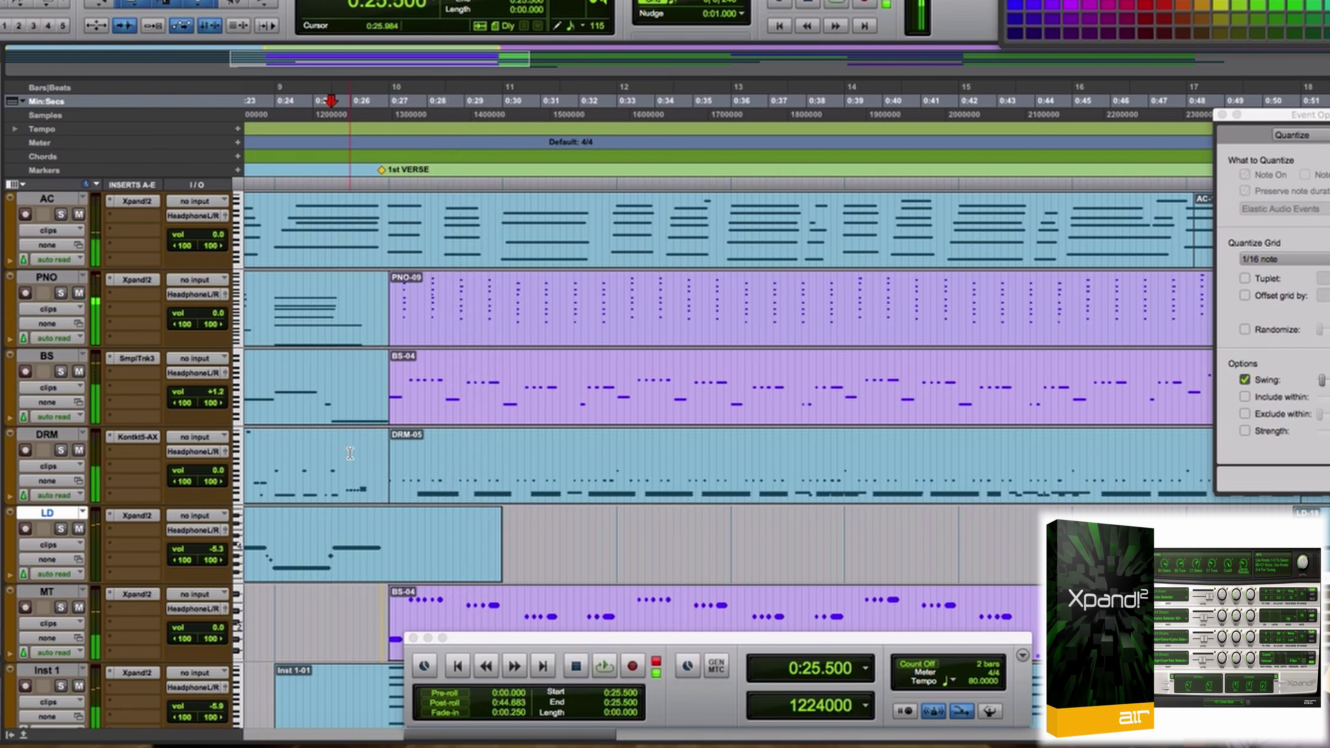
key(super+space)
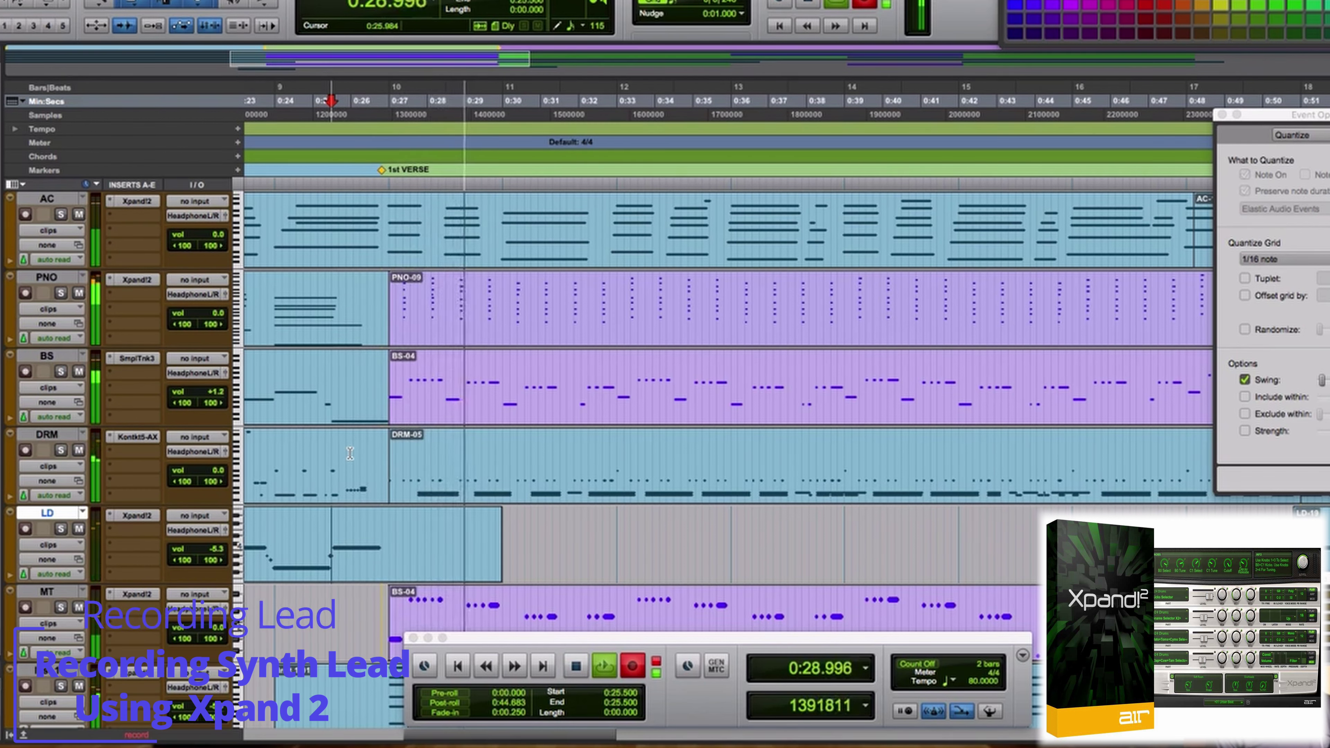
scroll(350, 453, down, 2)
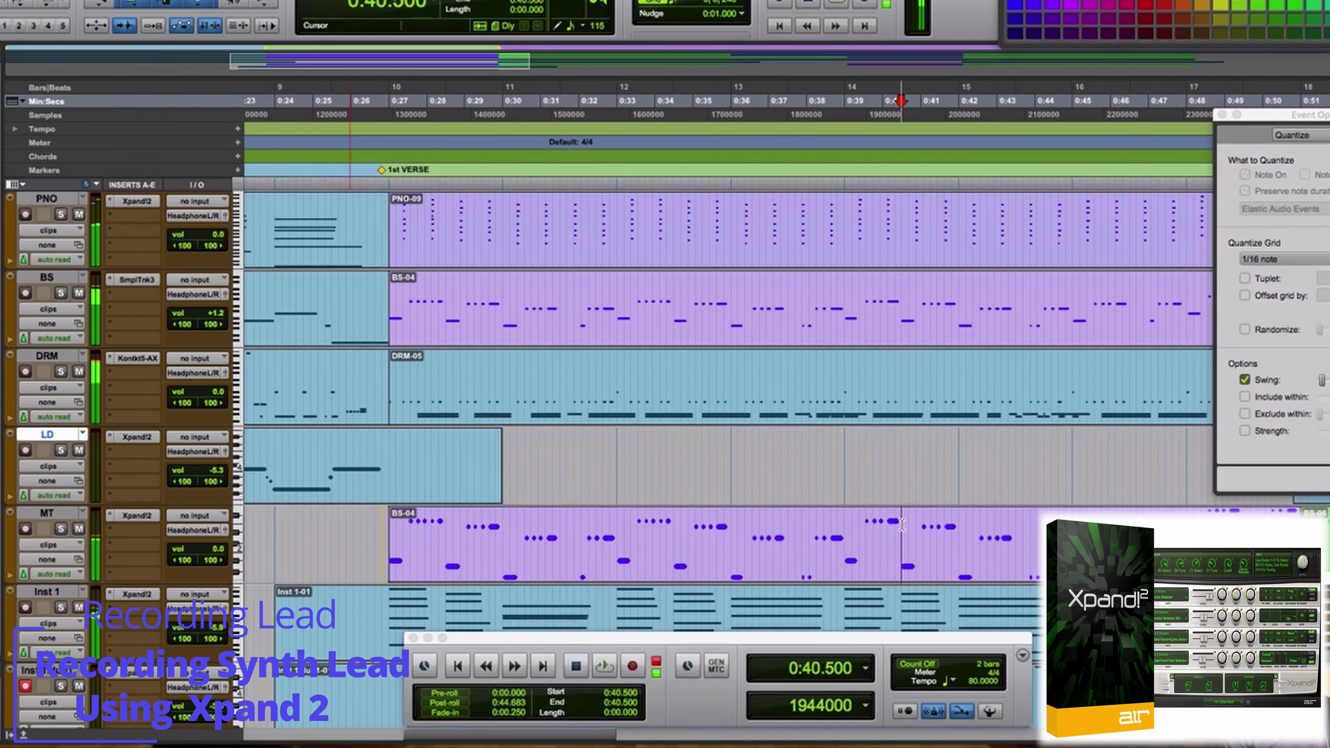
Step: Play back the arrangement from 0:40.500 and check the Inst 1.dup1 synth lead part
key(space)
scroll(902, 524, down, 5)
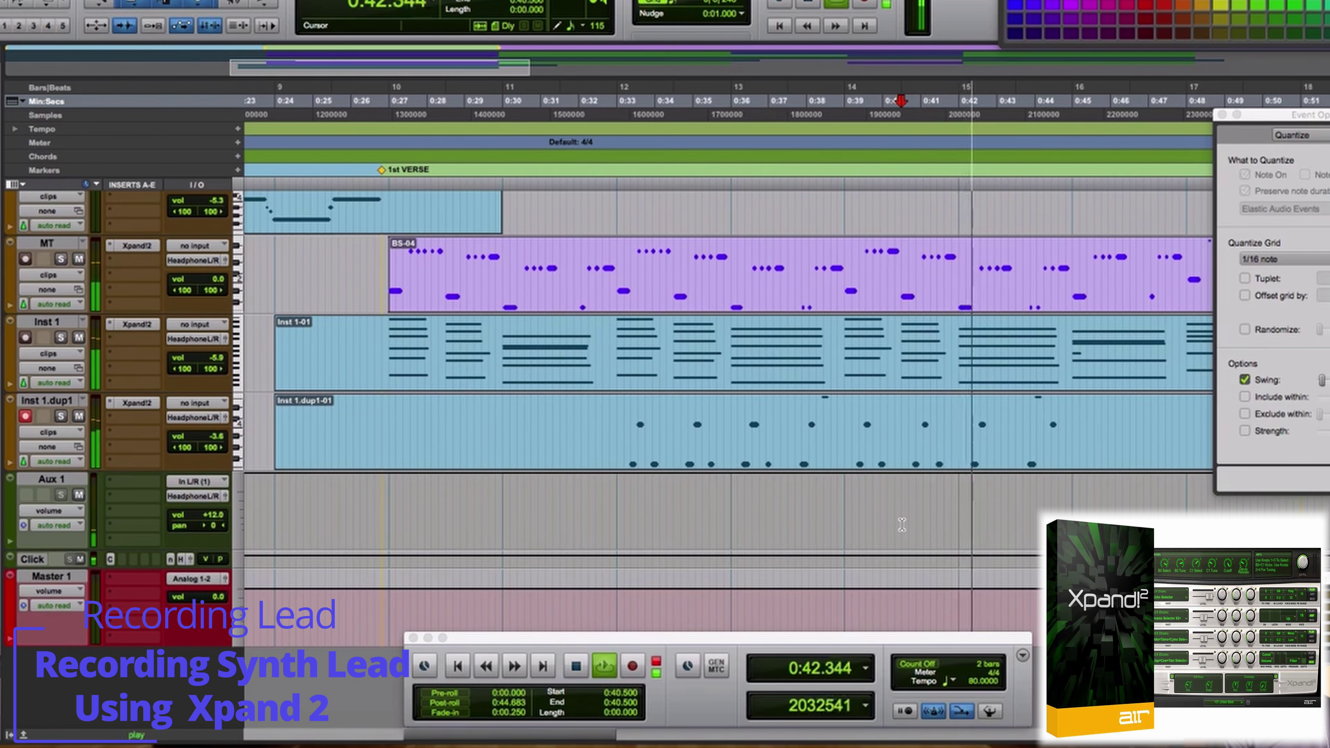
key(space)
key(space)
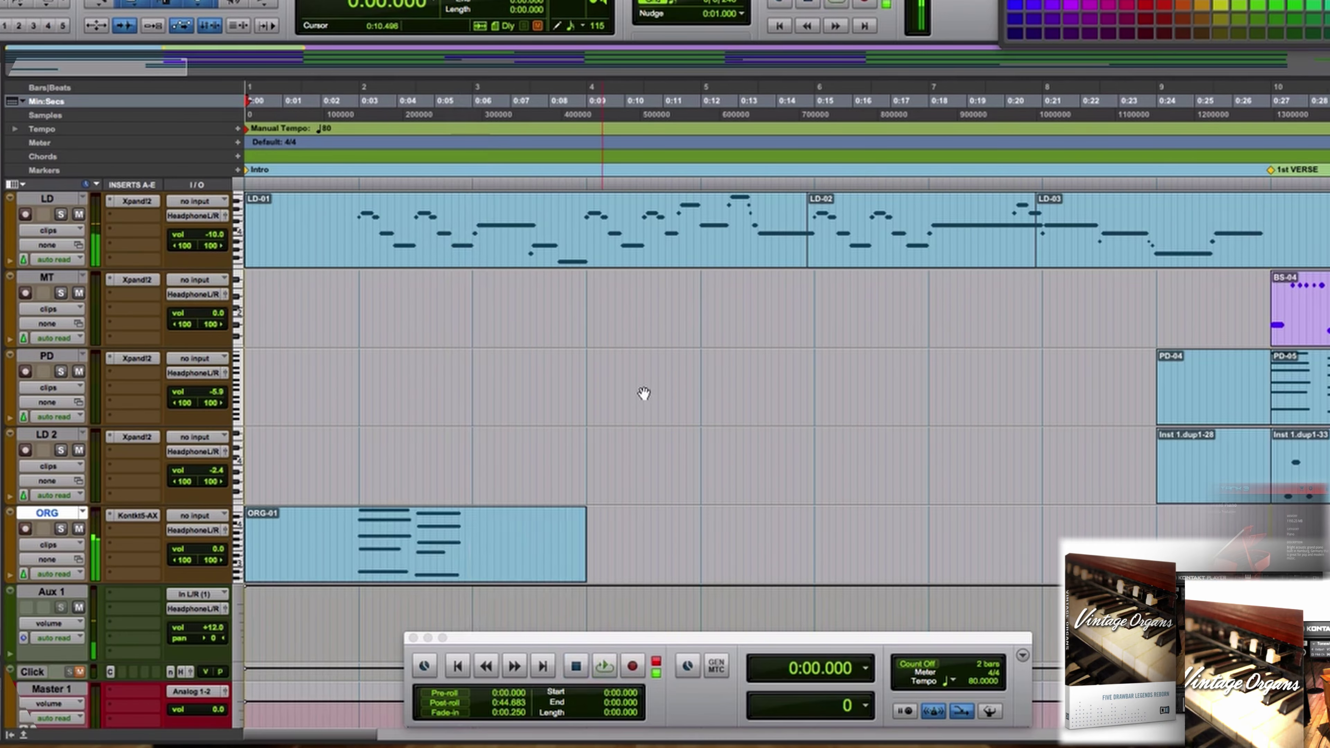
Step: Record the organ part on the ORG track from 0:00.000, undoing the first take and recording again
key(super+space)
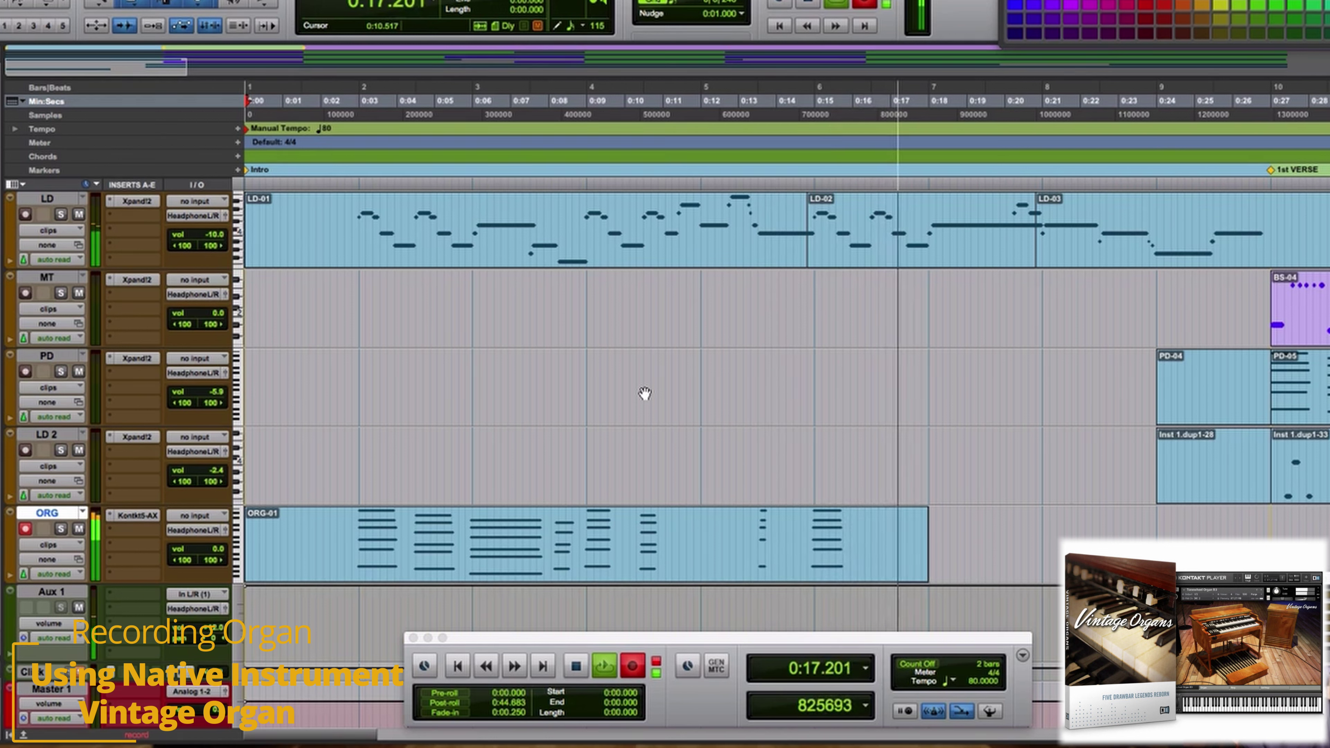
key(space)
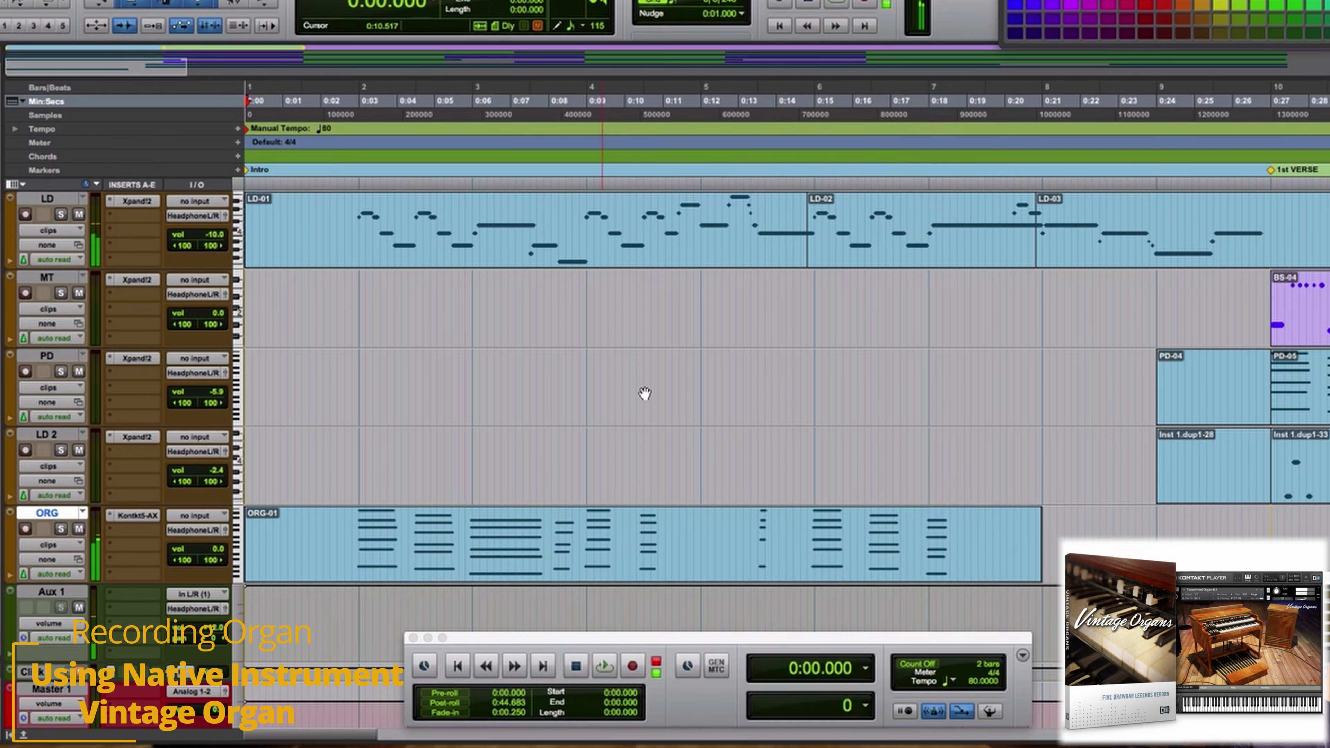
key(super+z)
key(super+space)
key(space)
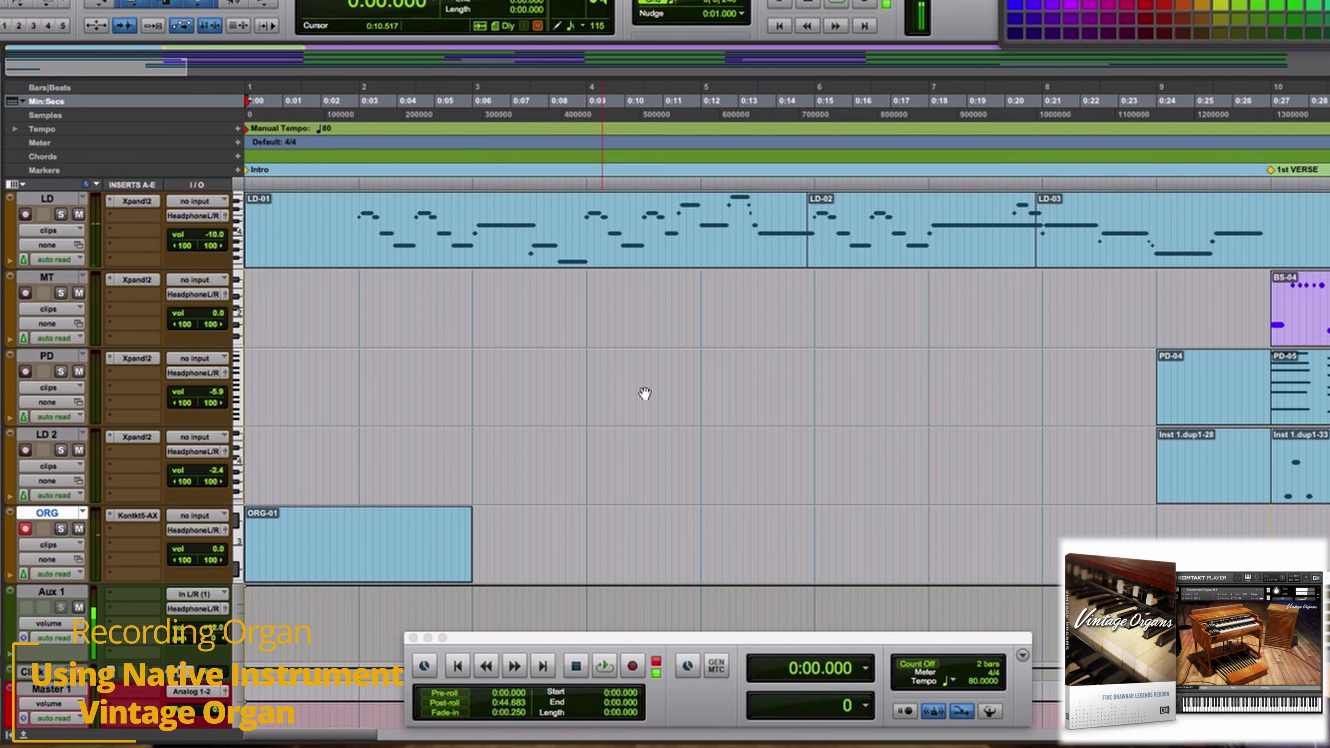
key(super+space)
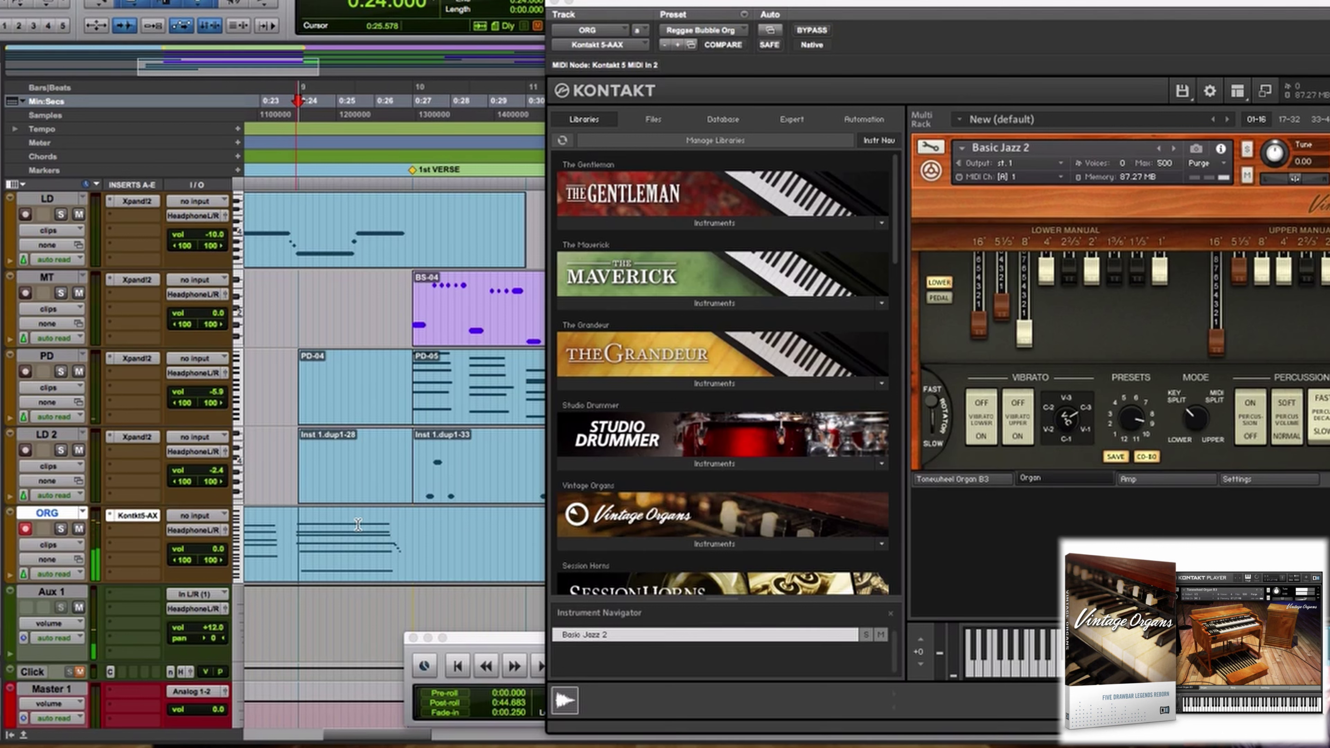
Step: Record the organ bubble on the ORG track from 0:24.000, closing the Kontakt window during the take
key(space)
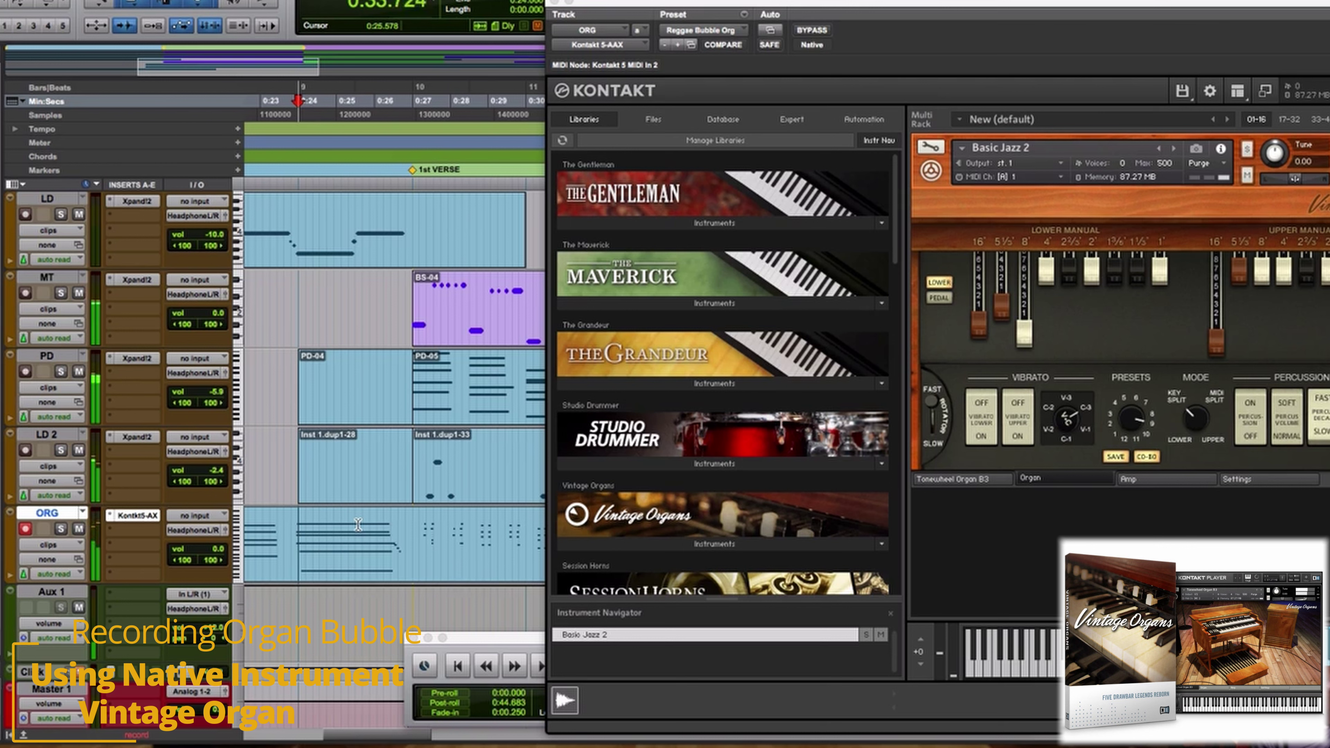
key(F12)
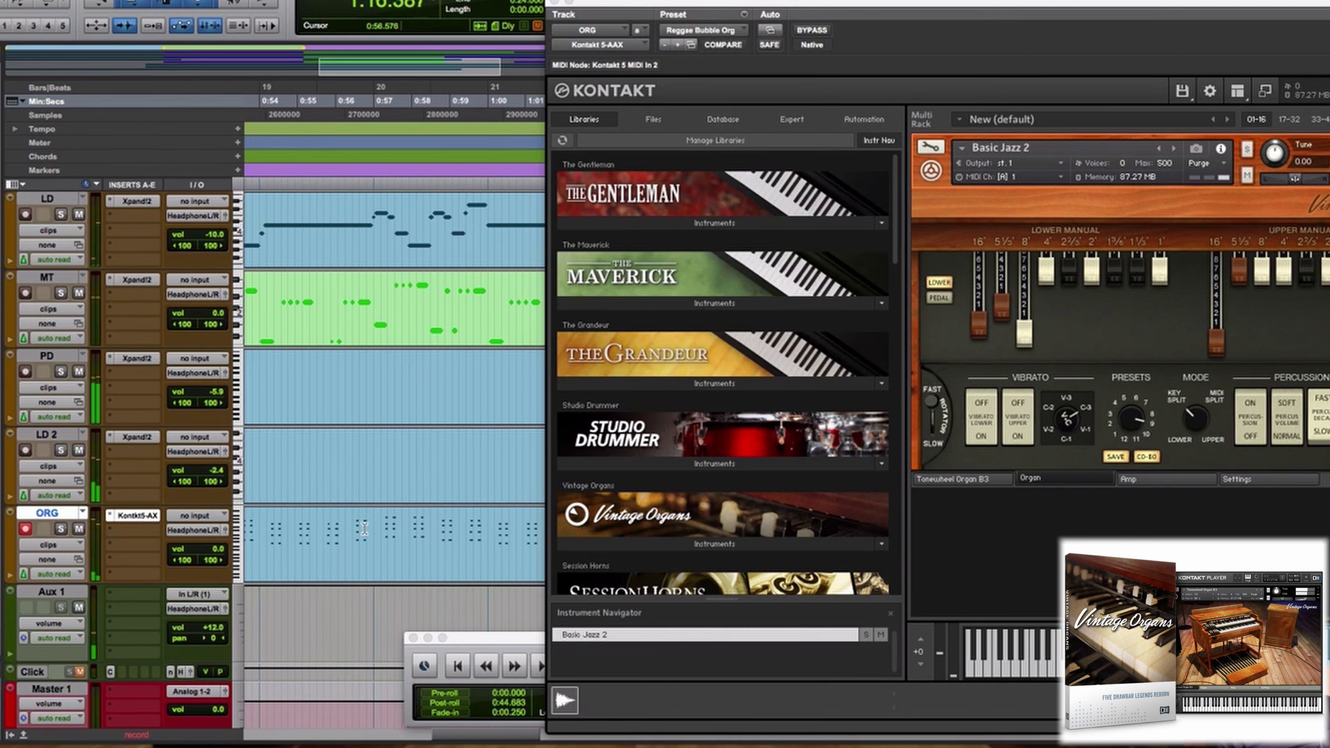
click(552, 7)
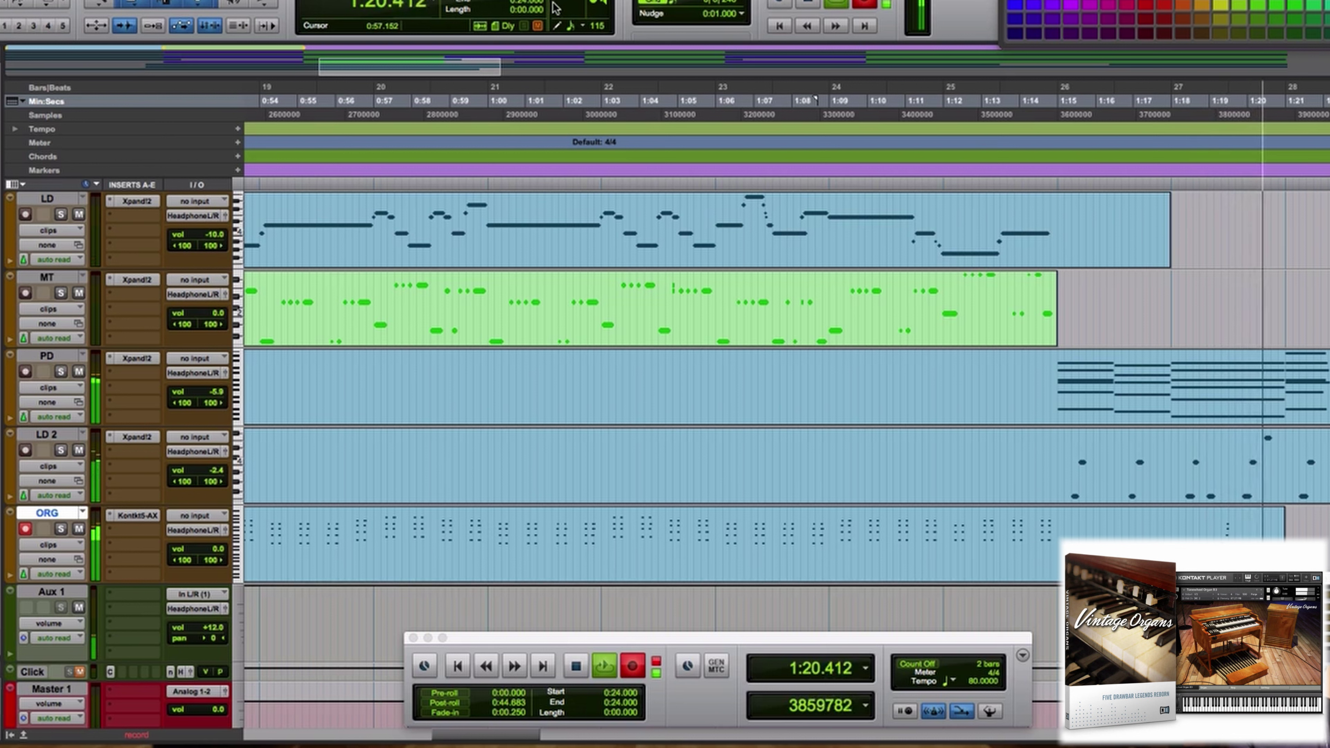
key(space)
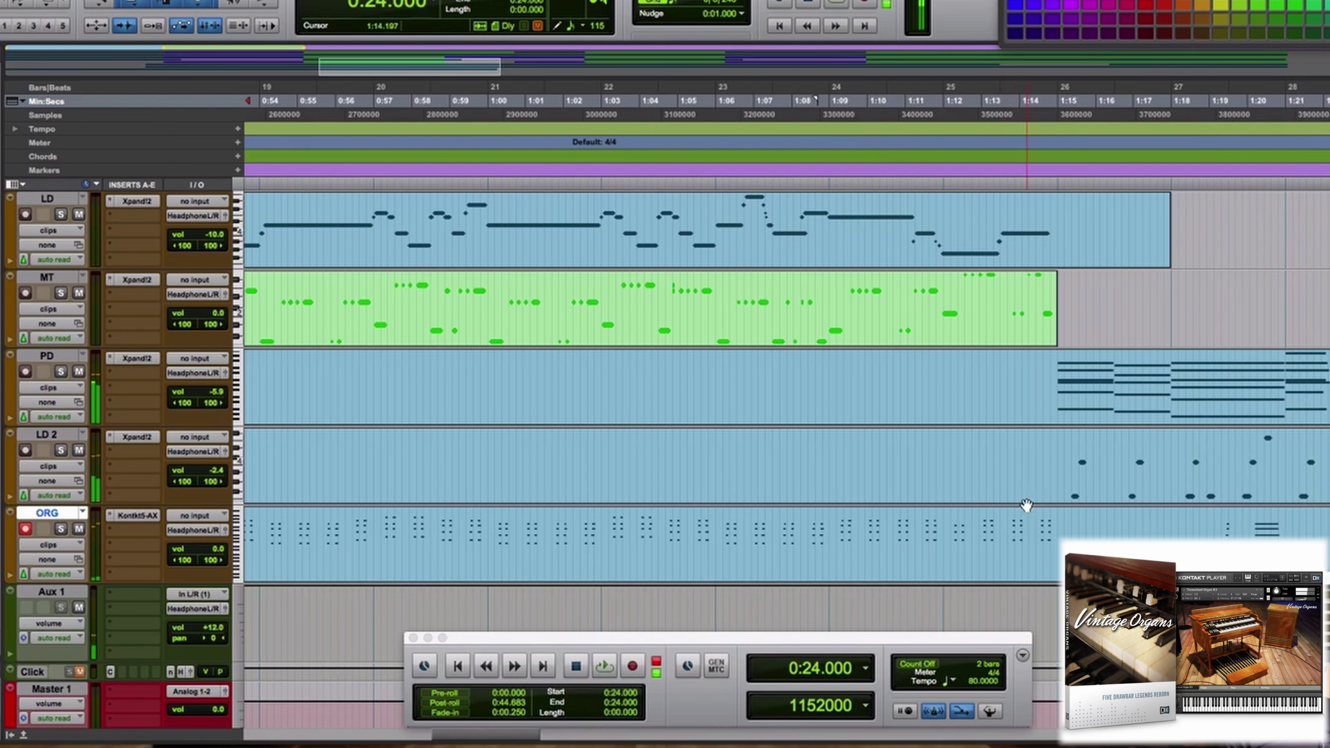
Step: Remove the end of the ORG take from 1:18.562 onward and resume recording the organ from 1:13.312
key(space)
click(1193, 524)
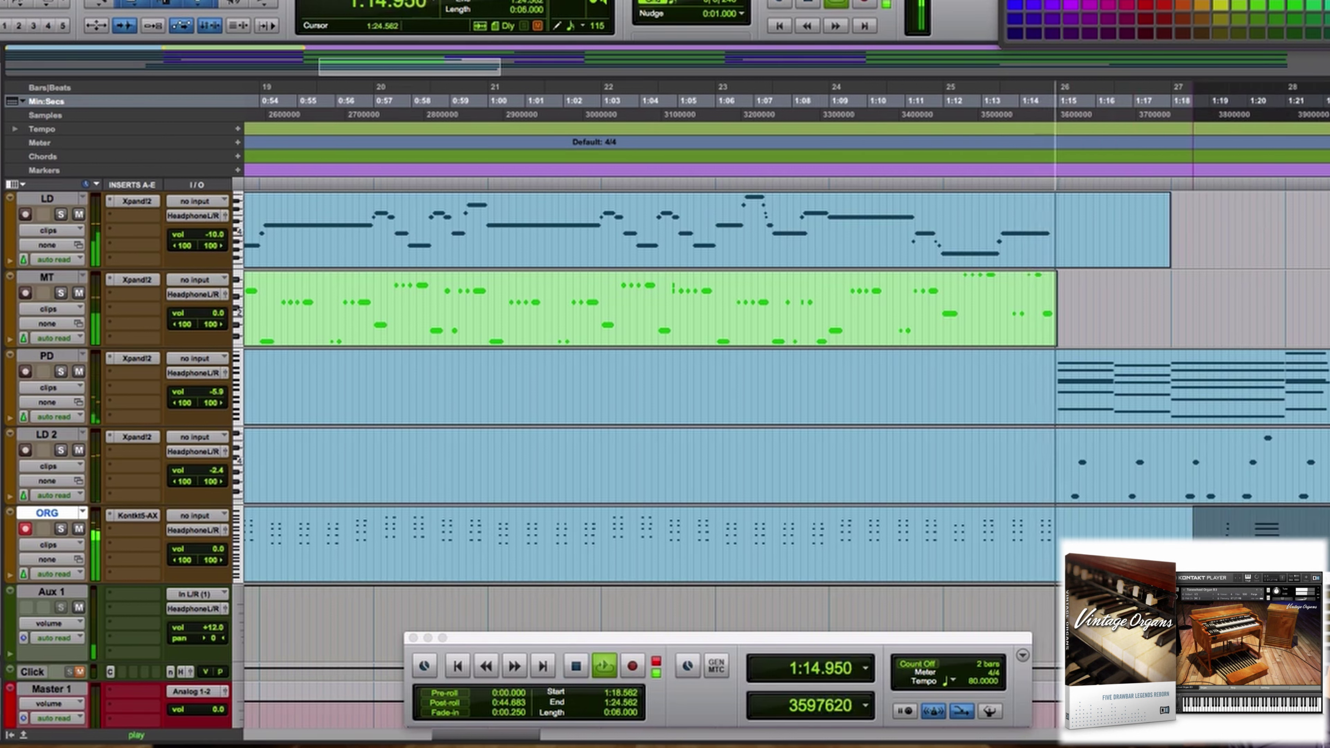
key(space)
click(993, 529)
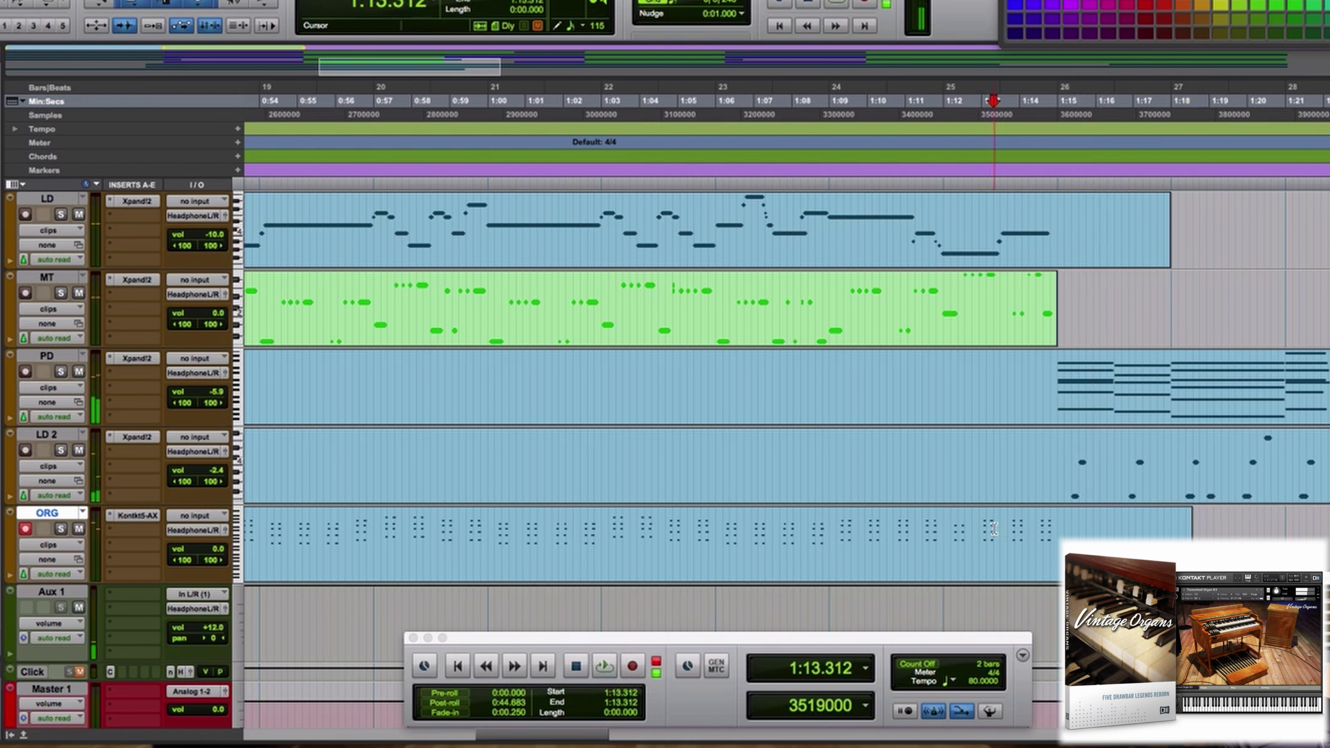
key(super+space)
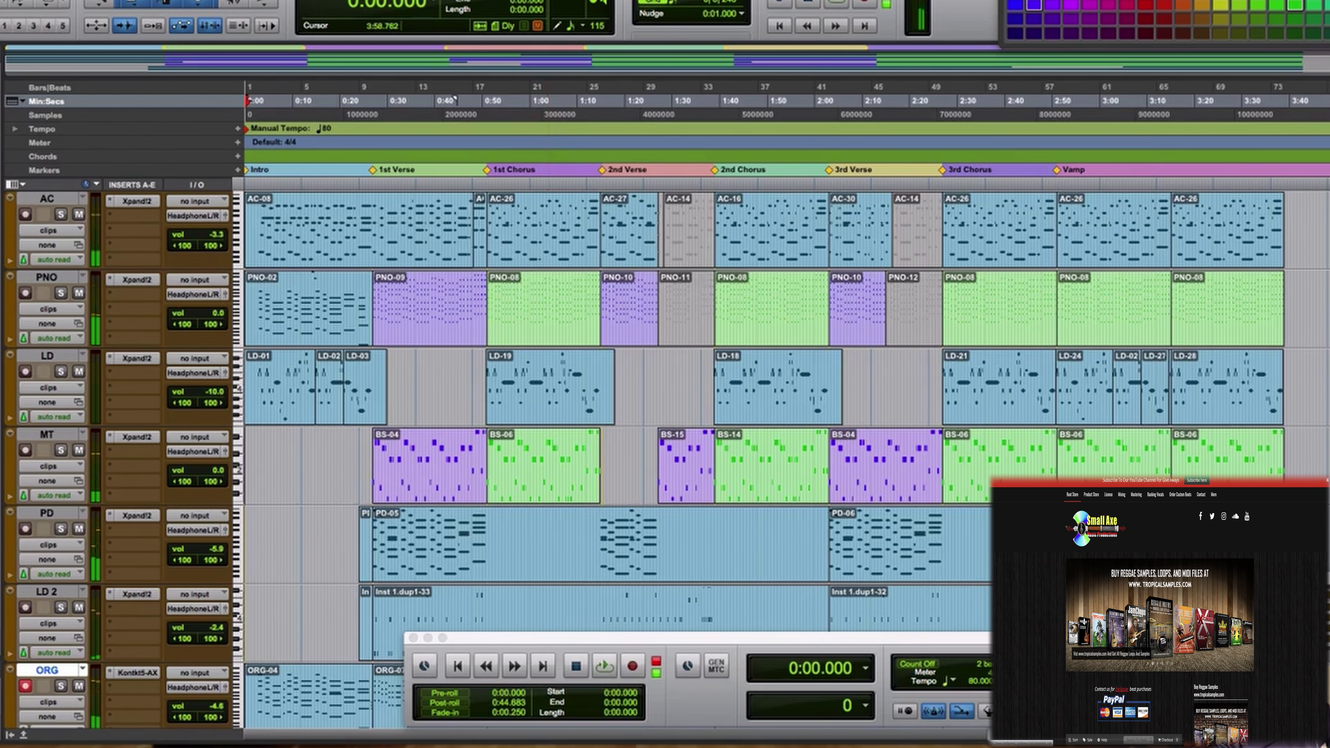
Step: Select all clips across the session and consolidate them into one clip per track during playback
key(super+a)
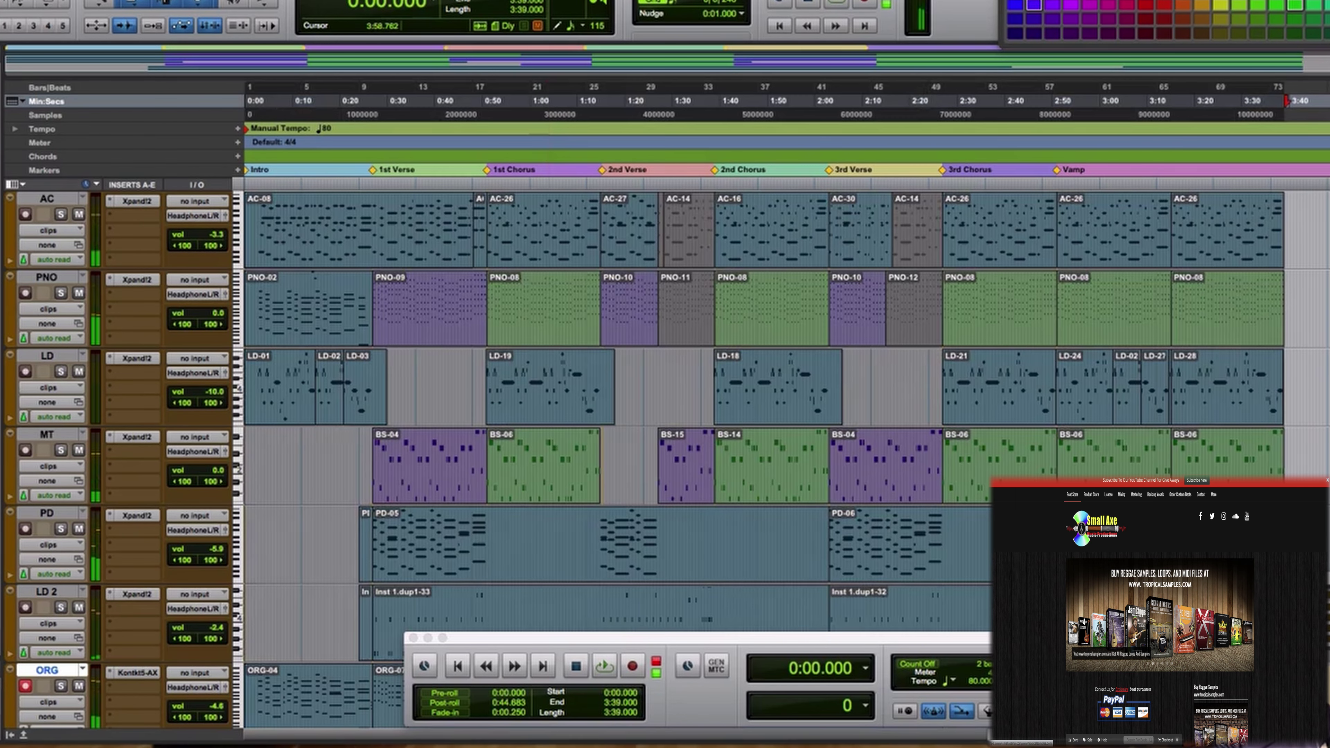
key(space)
key(alt+shift+3)
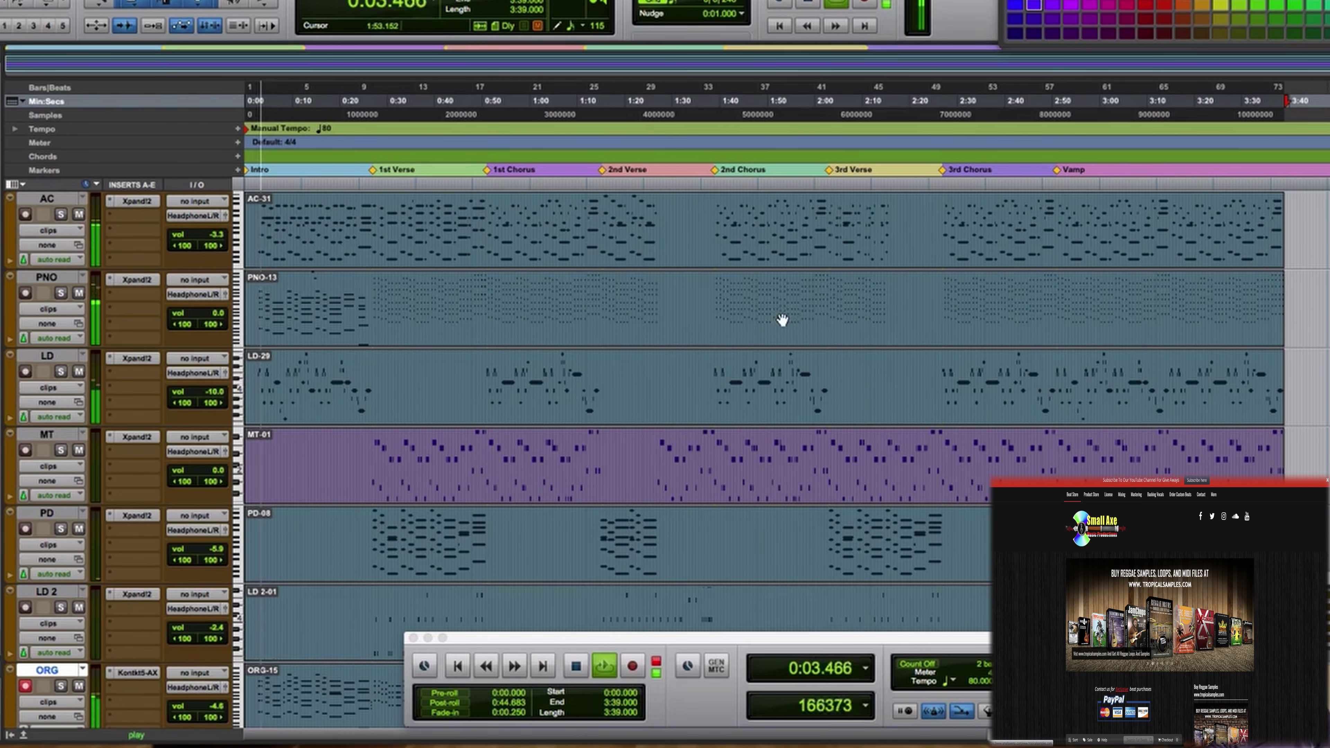
Step: Color the LD 2 track blue and the PD track green
key(super+bracketleft)
scroll(678, 351, up, 3)
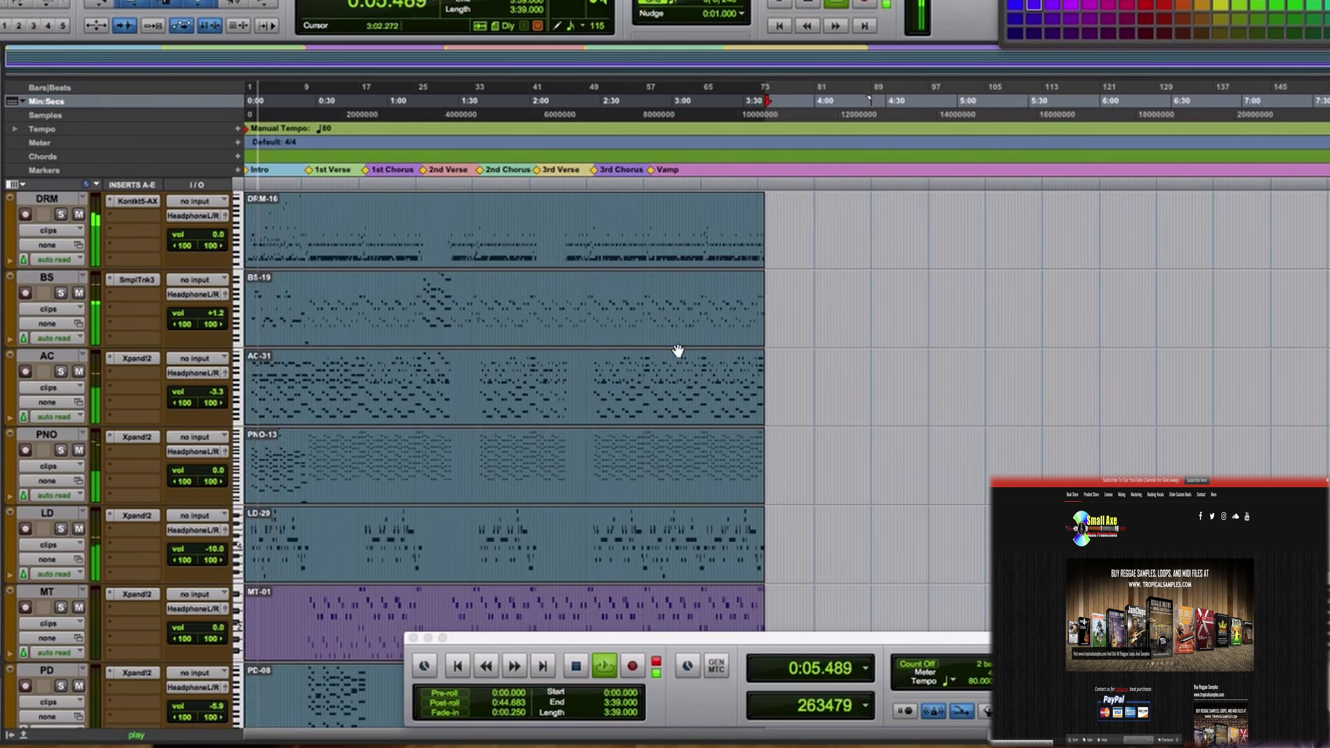
key(super+bracketright)
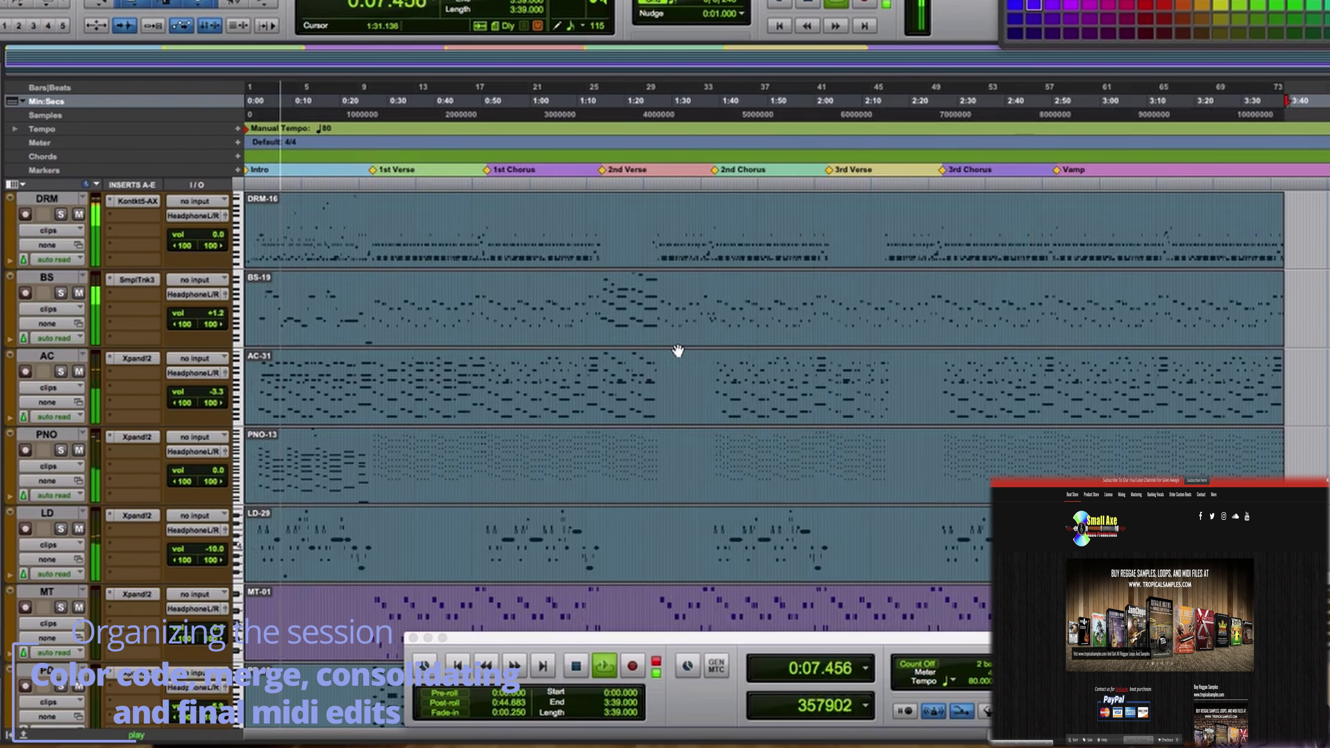
scroll(677, 350, down, 5)
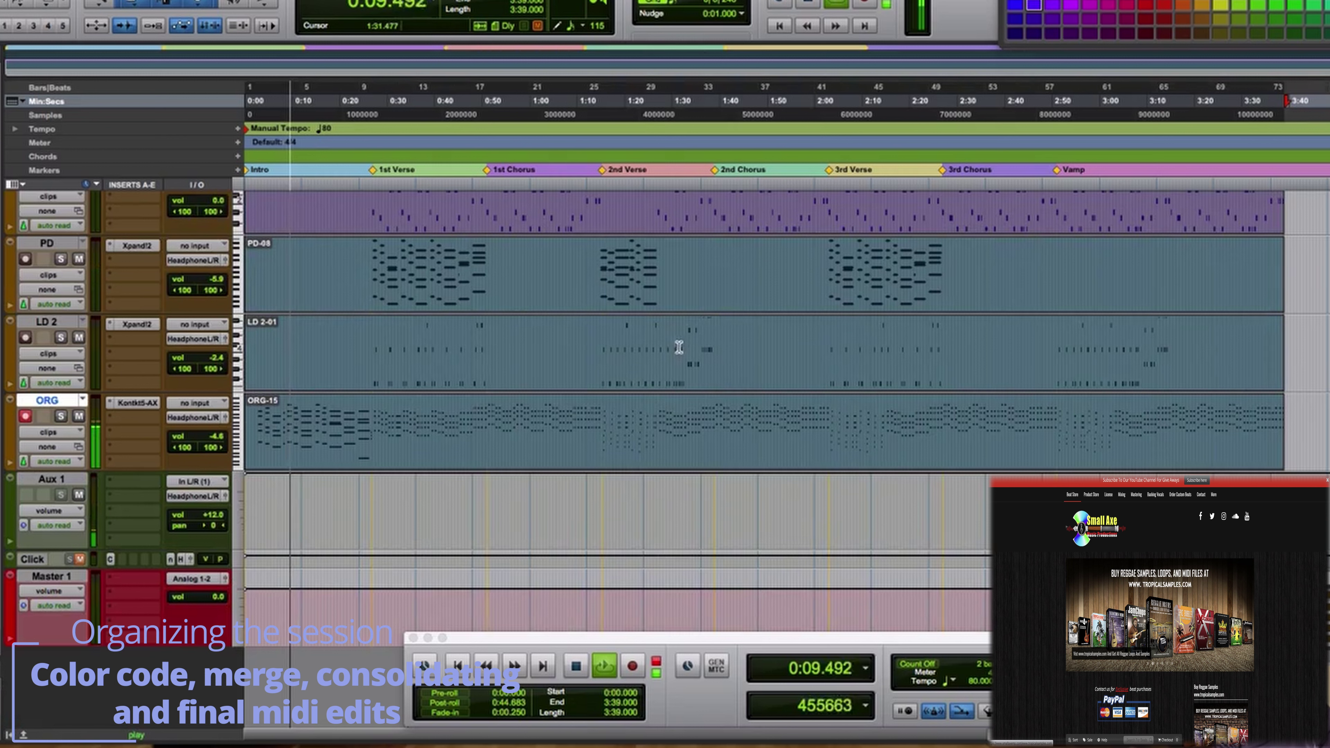
click(51, 326)
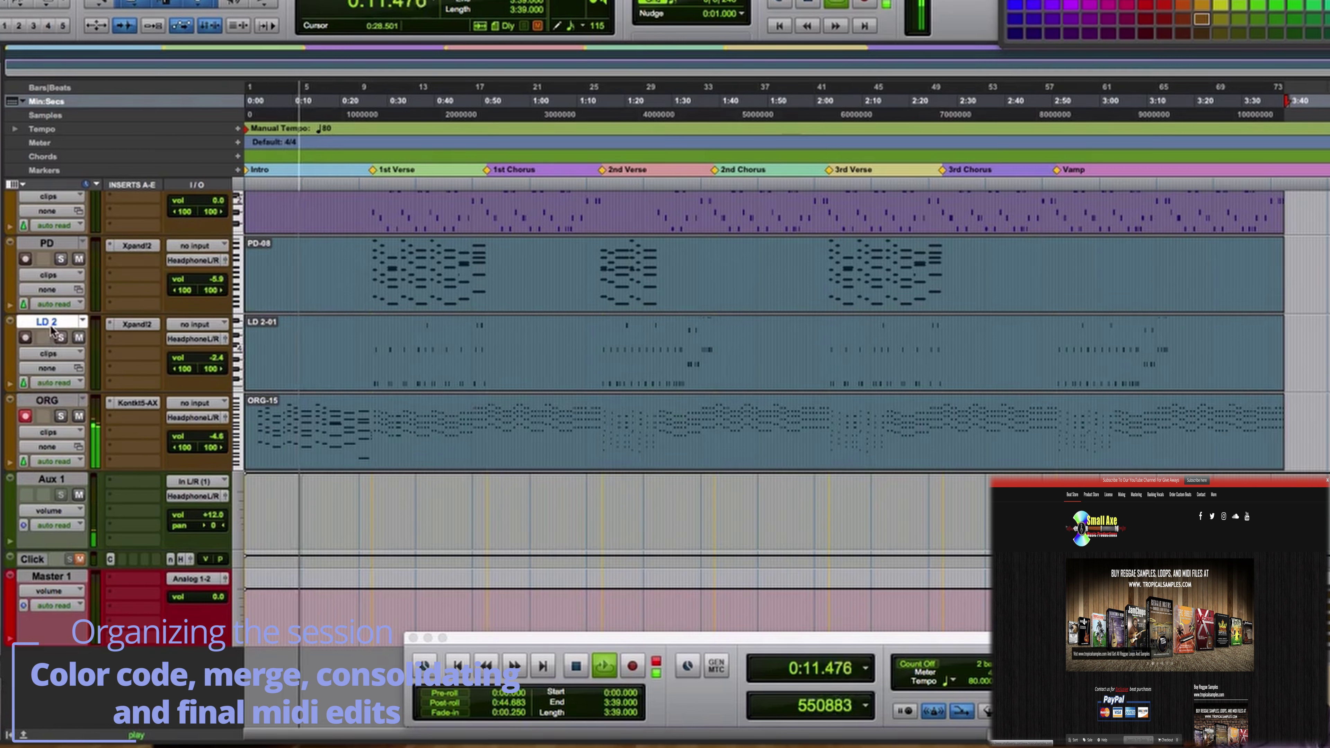
click(1066, 11)
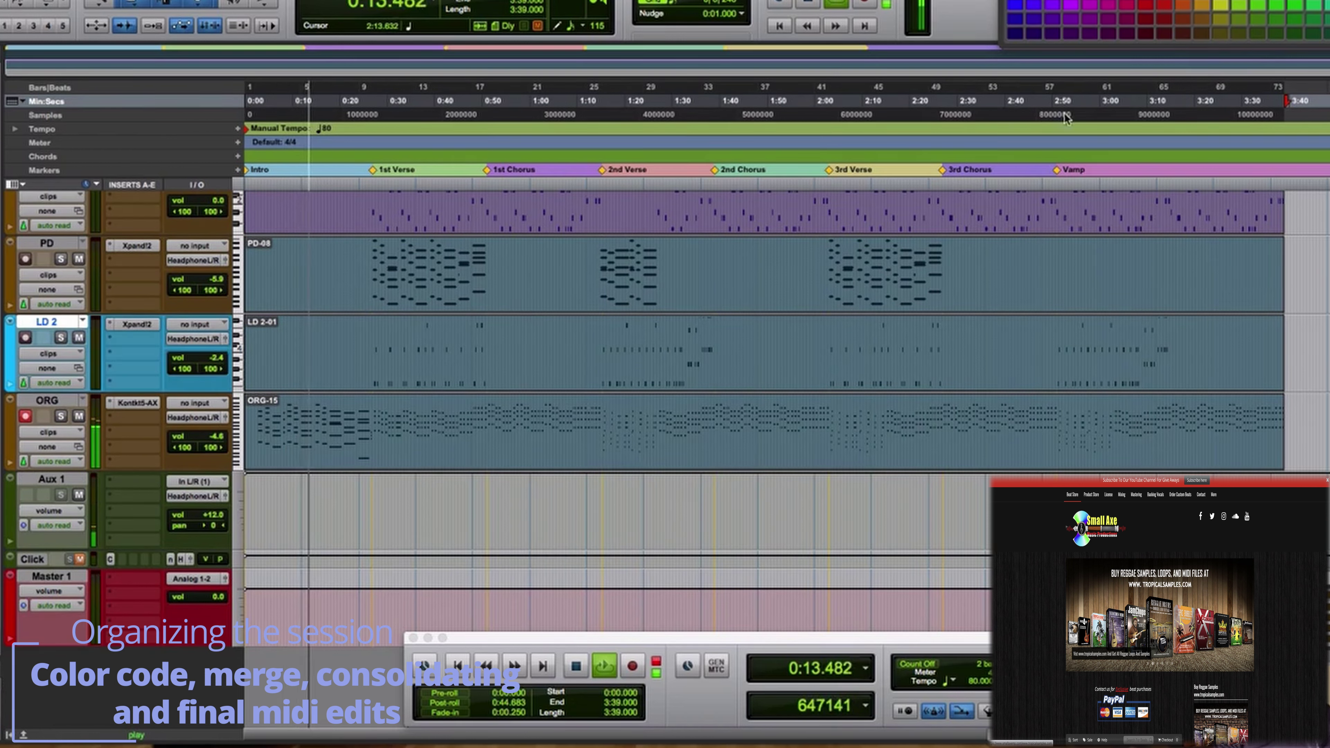
click(56, 246)
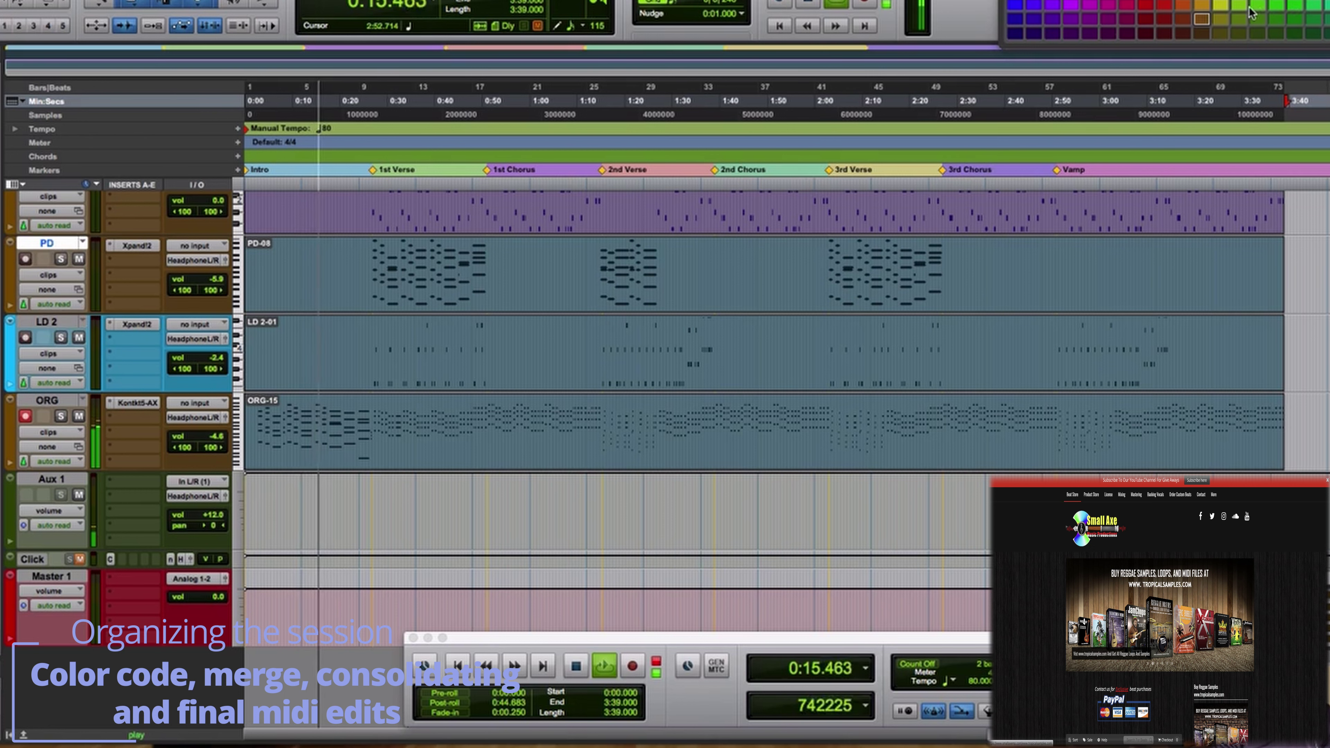
click(1255, 7)
Step: Color the MT track dark brown, move the AC track directly below LD, and give AC the same color
scroll(731, 219, up, 5)
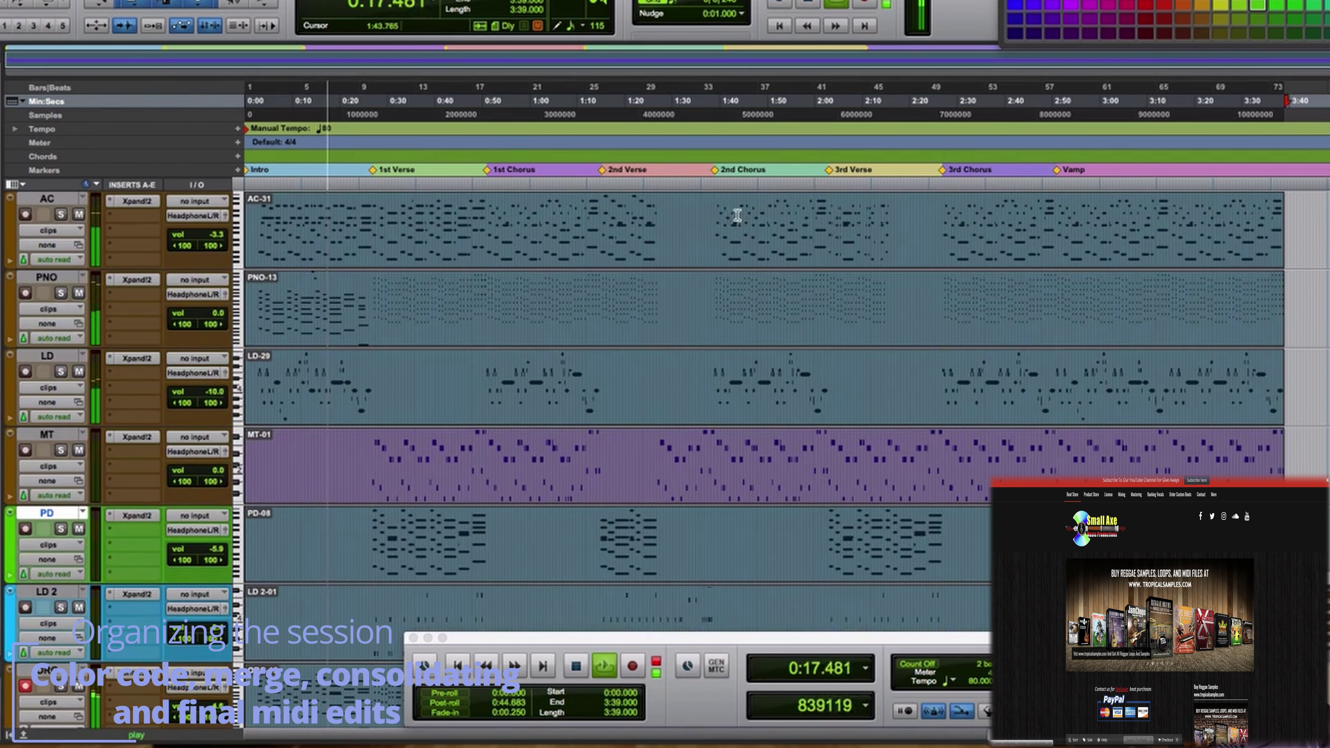
click(72, 434)
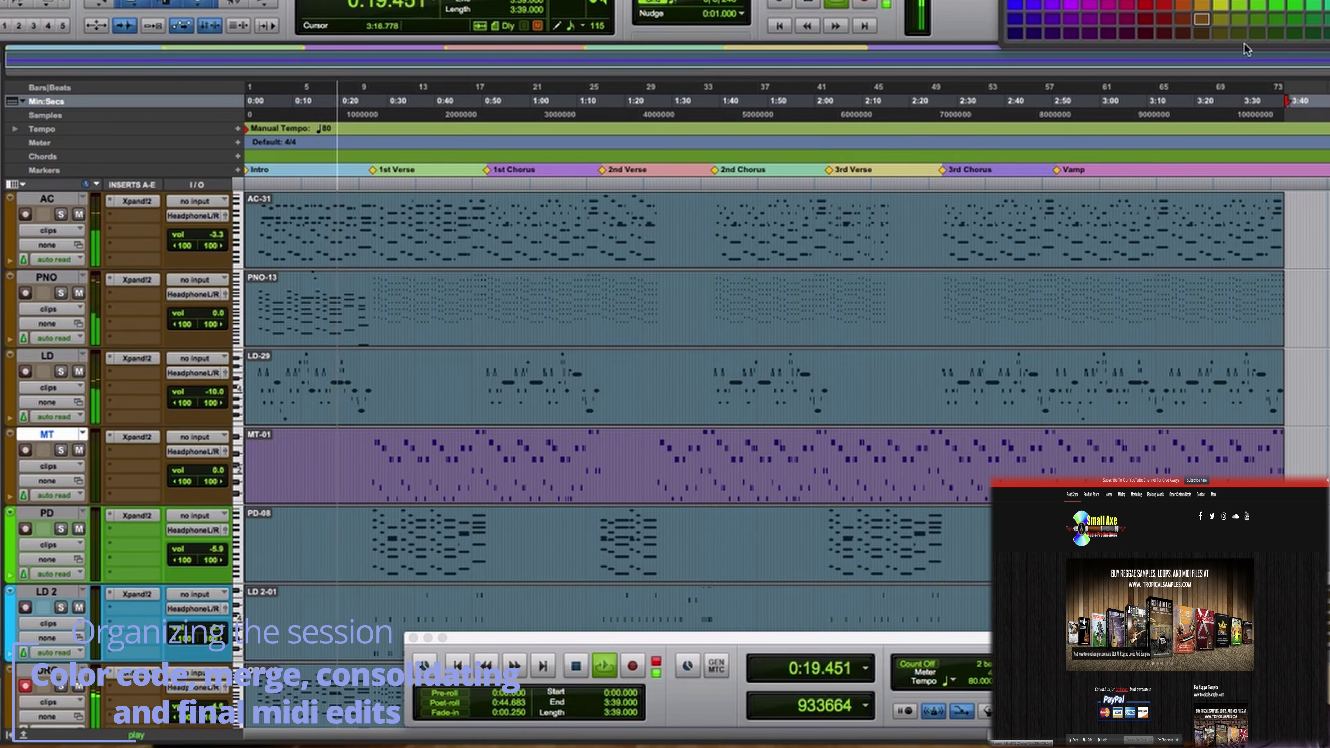
click(1201, 33)
click(59, 358)
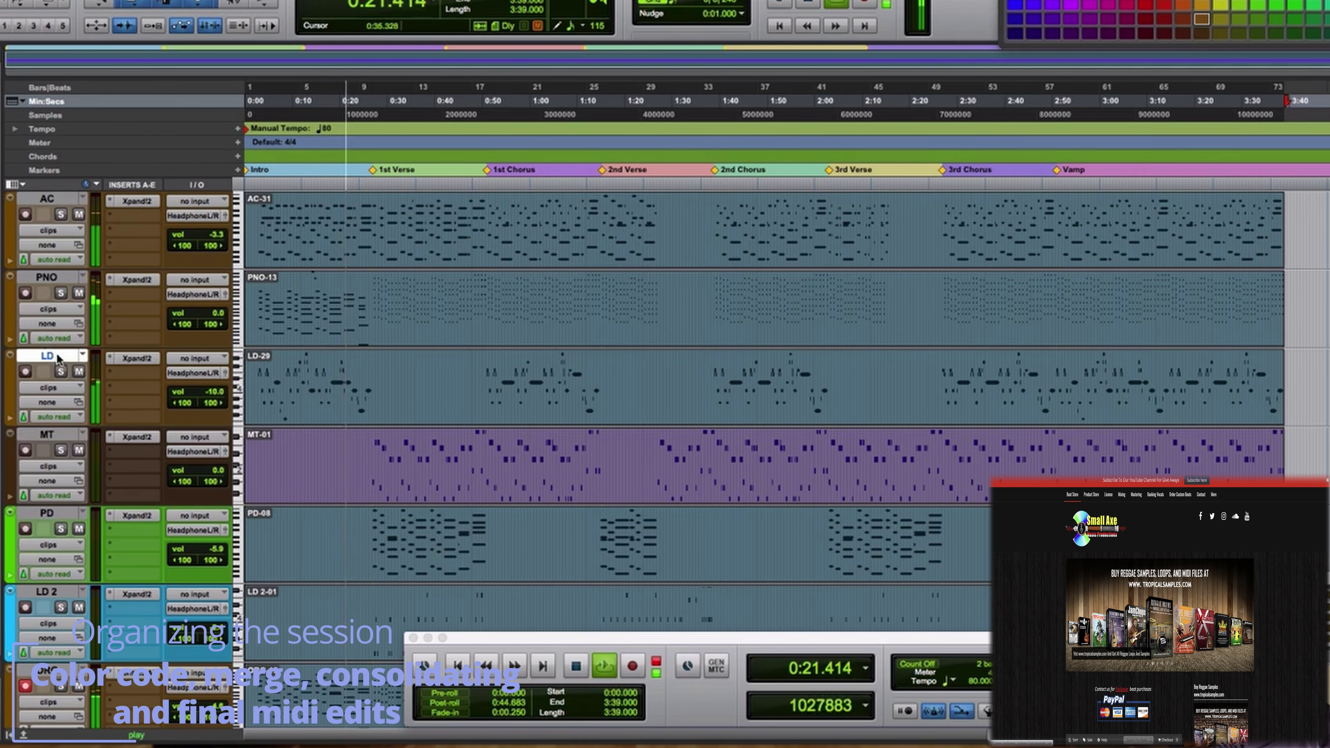
drag(44, 215, 66, 408)
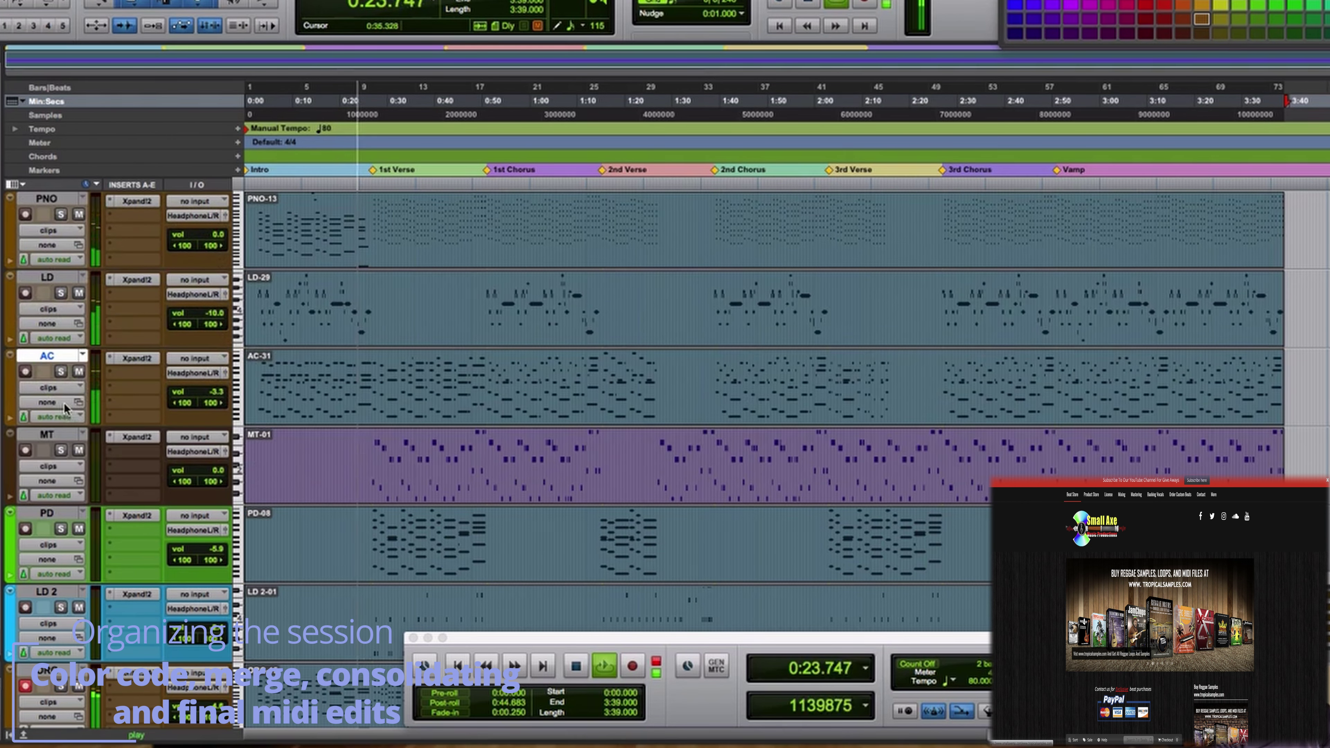
click(1203, 35)
Step: Move the LD track down near LD 2 and the ORG track up directly below PNO
click(70, 279)
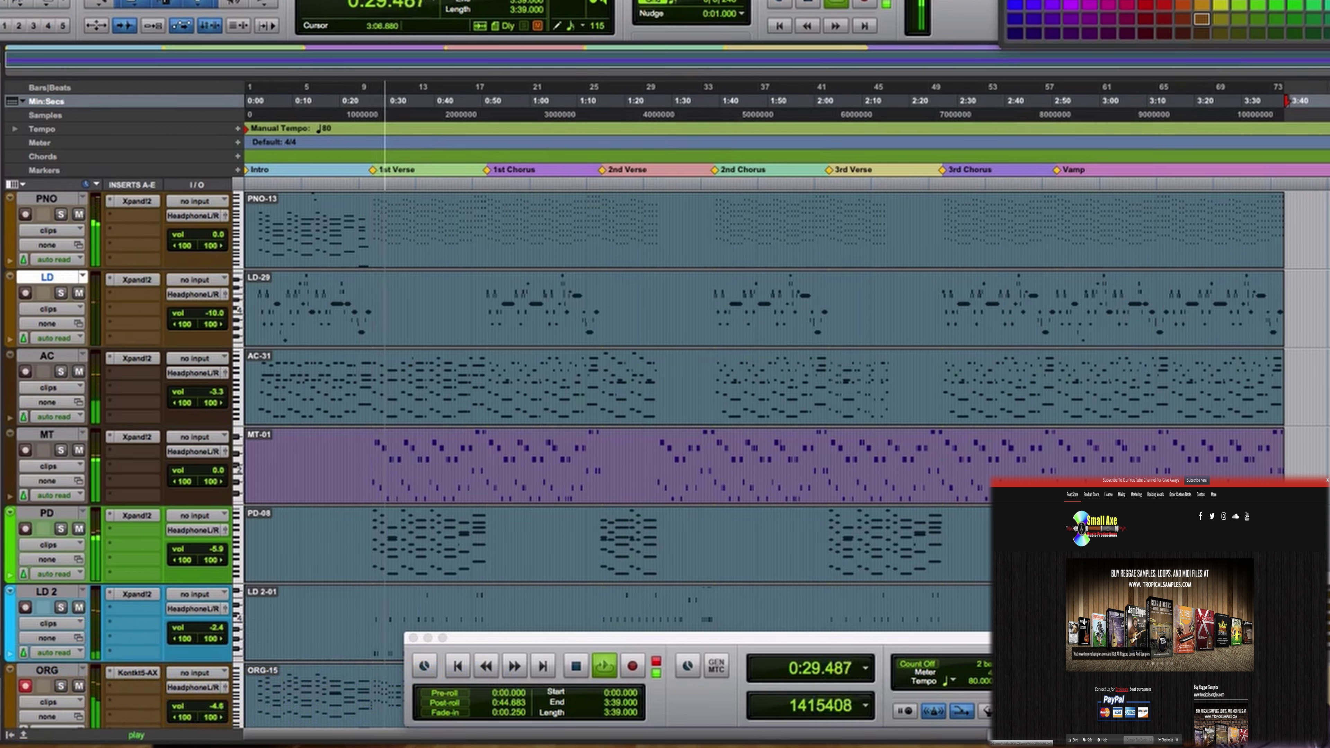
drag(46, 278, 104, 613)
drag(48, 673, 288, 436)
scroll(289, 443, up, 3)
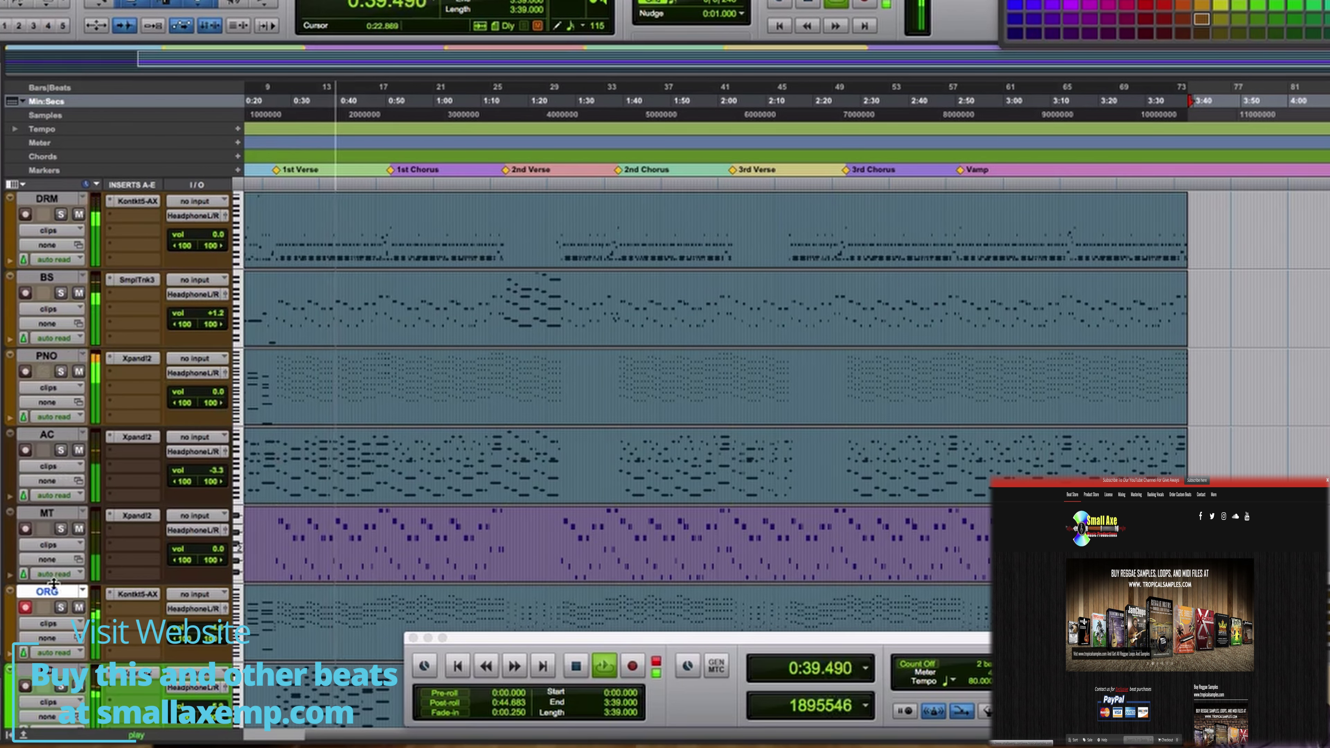
drag(53, 588, 90, 440)
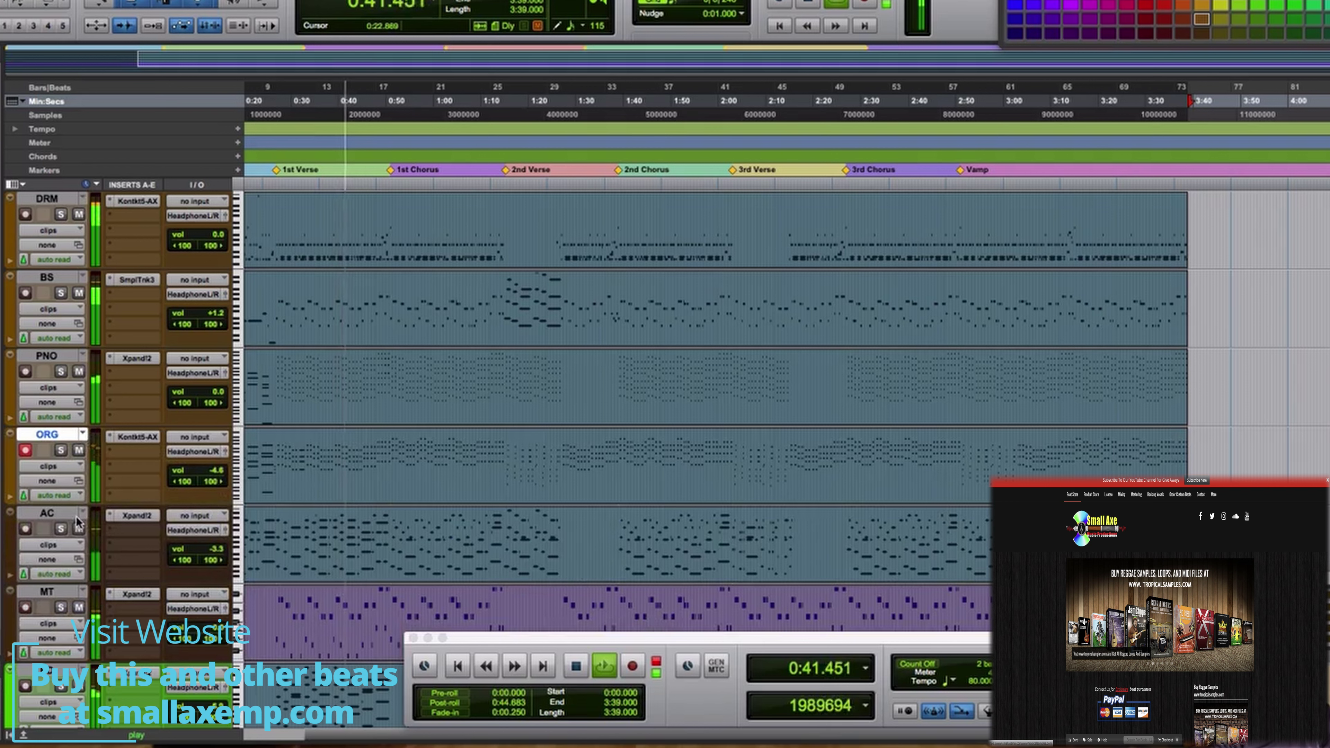
Step: Color the BS track green and the DRM track yellow
click(48, 279)
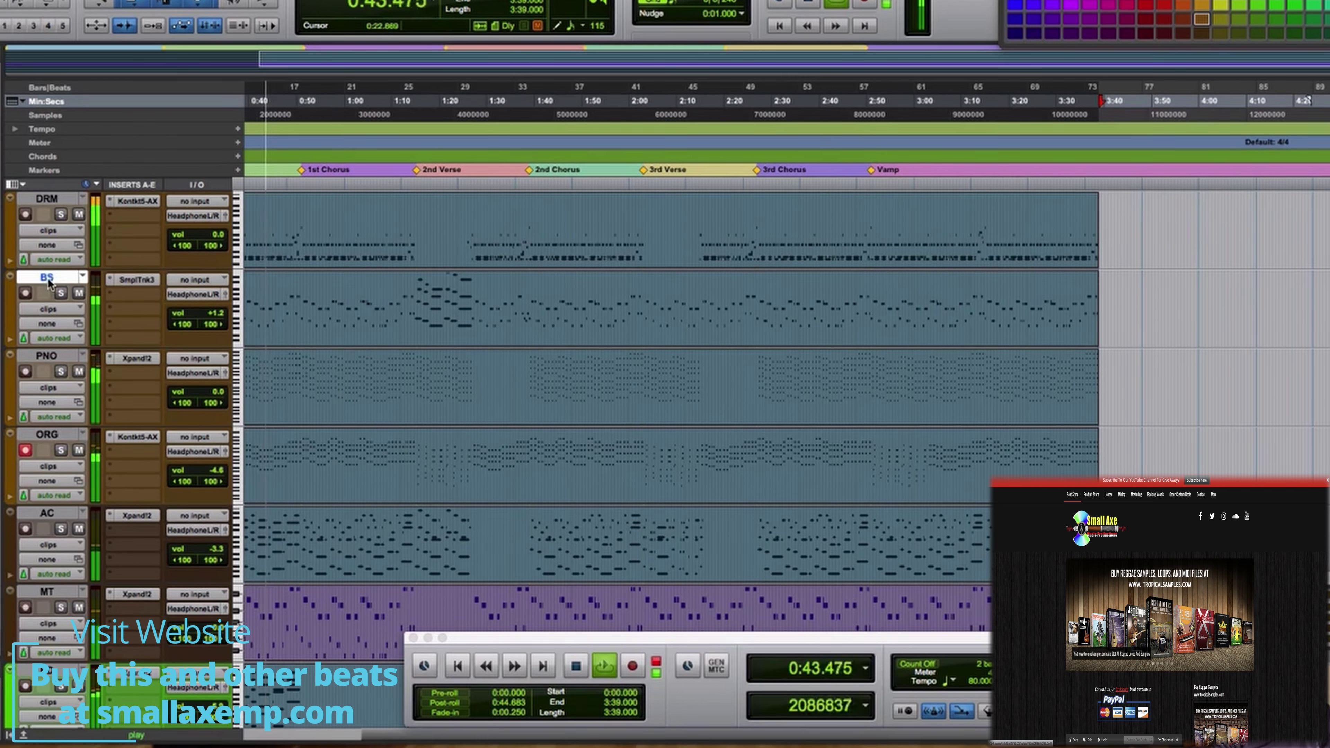
click(1314, 7)
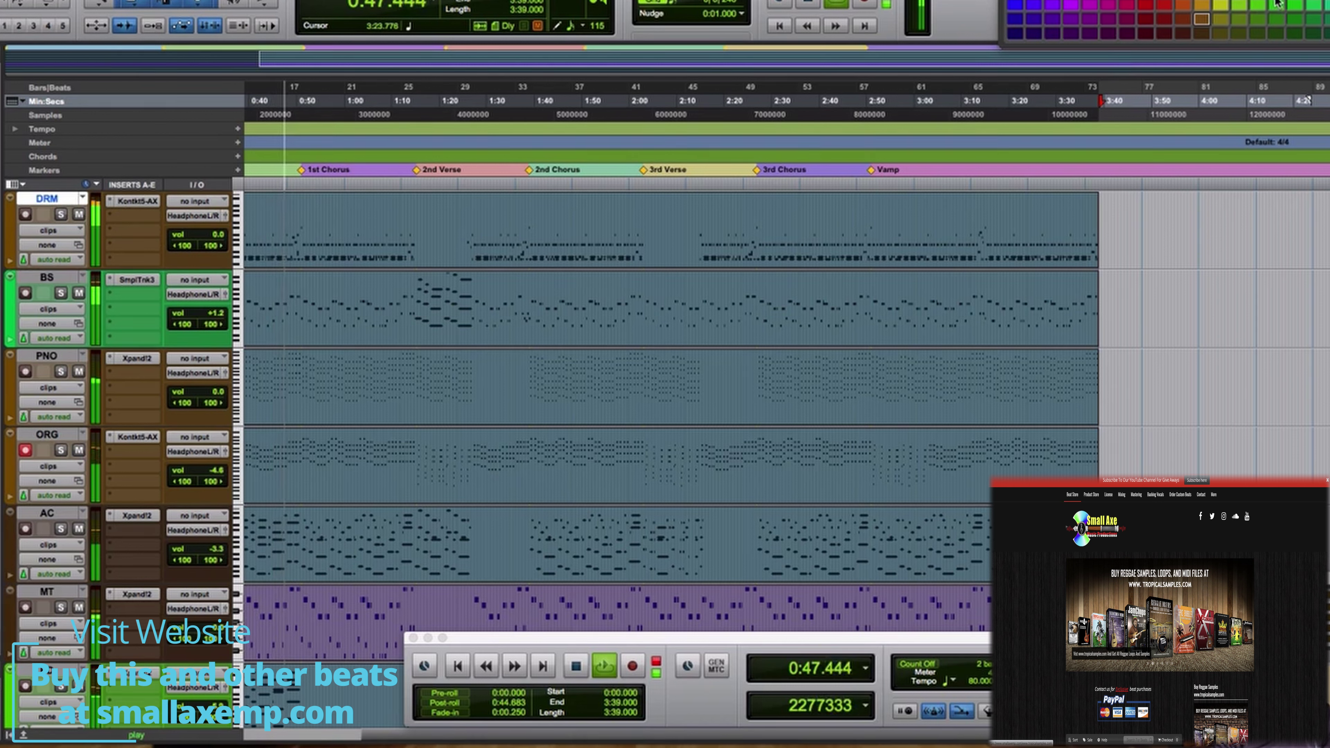
click(1219, 7)
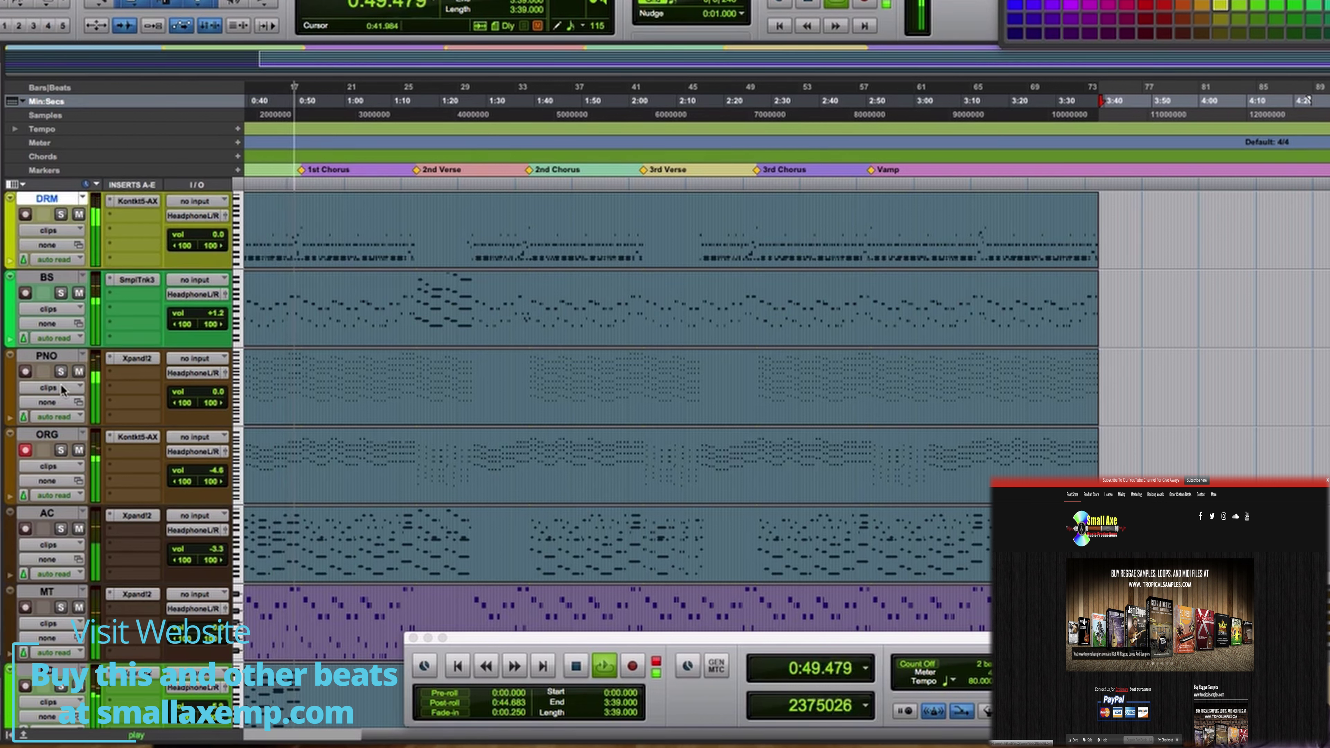
Step: Color the PNO track blue-violet
click(57, 358)
click(1033, 6)
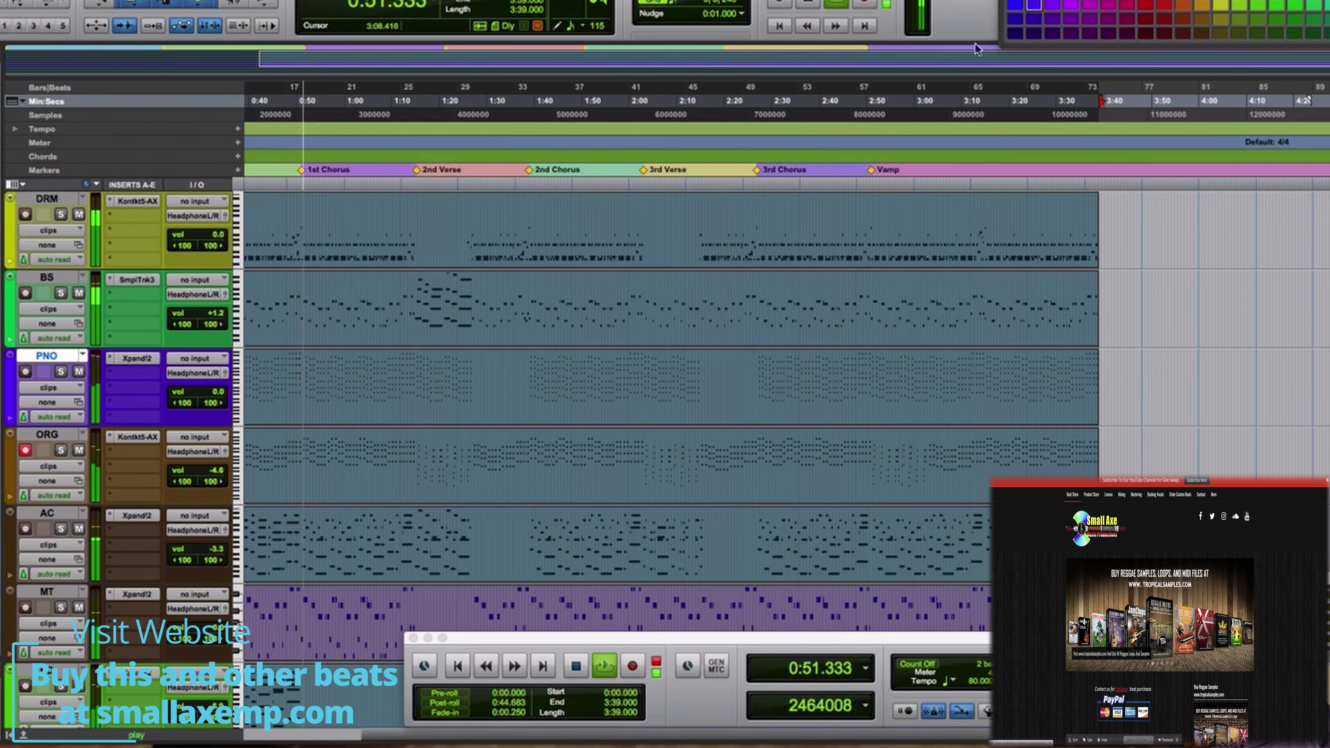
click(57, 436)
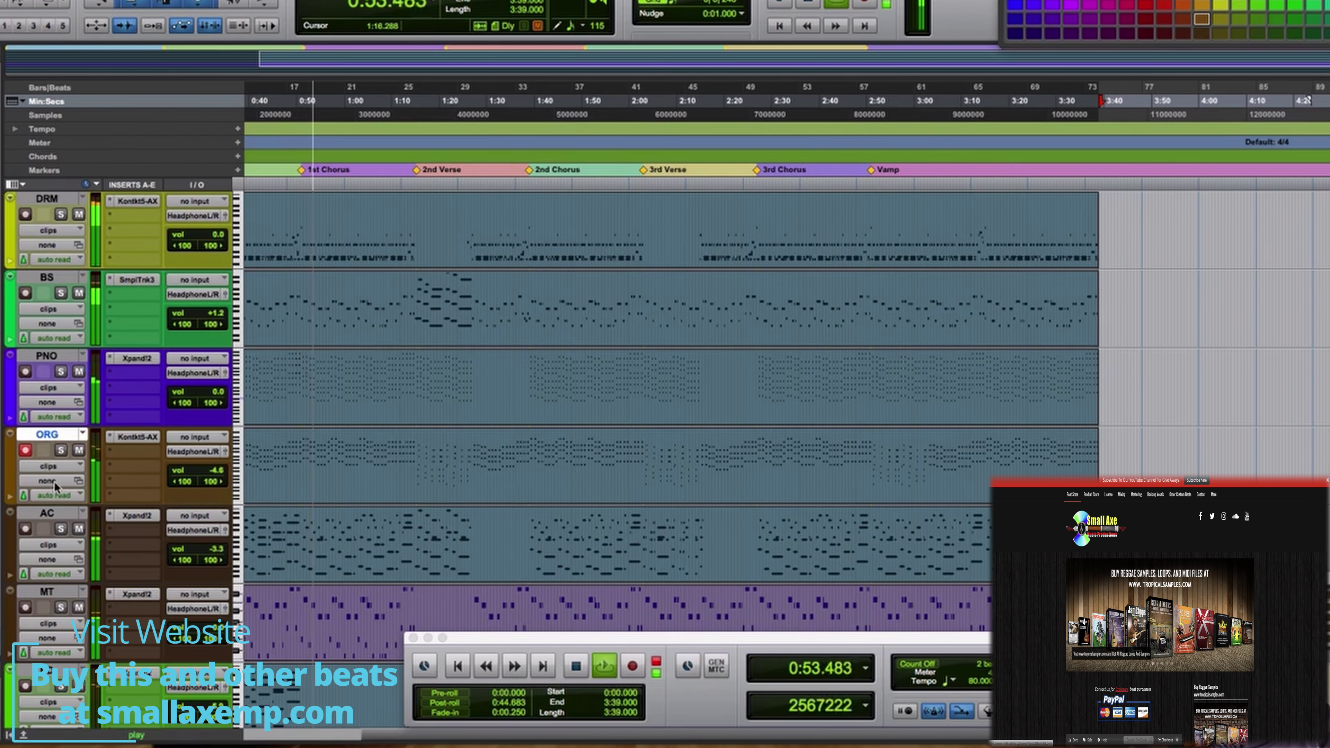
scroll(65, 517, down, 2)
scroll(65, 518, up, 2)
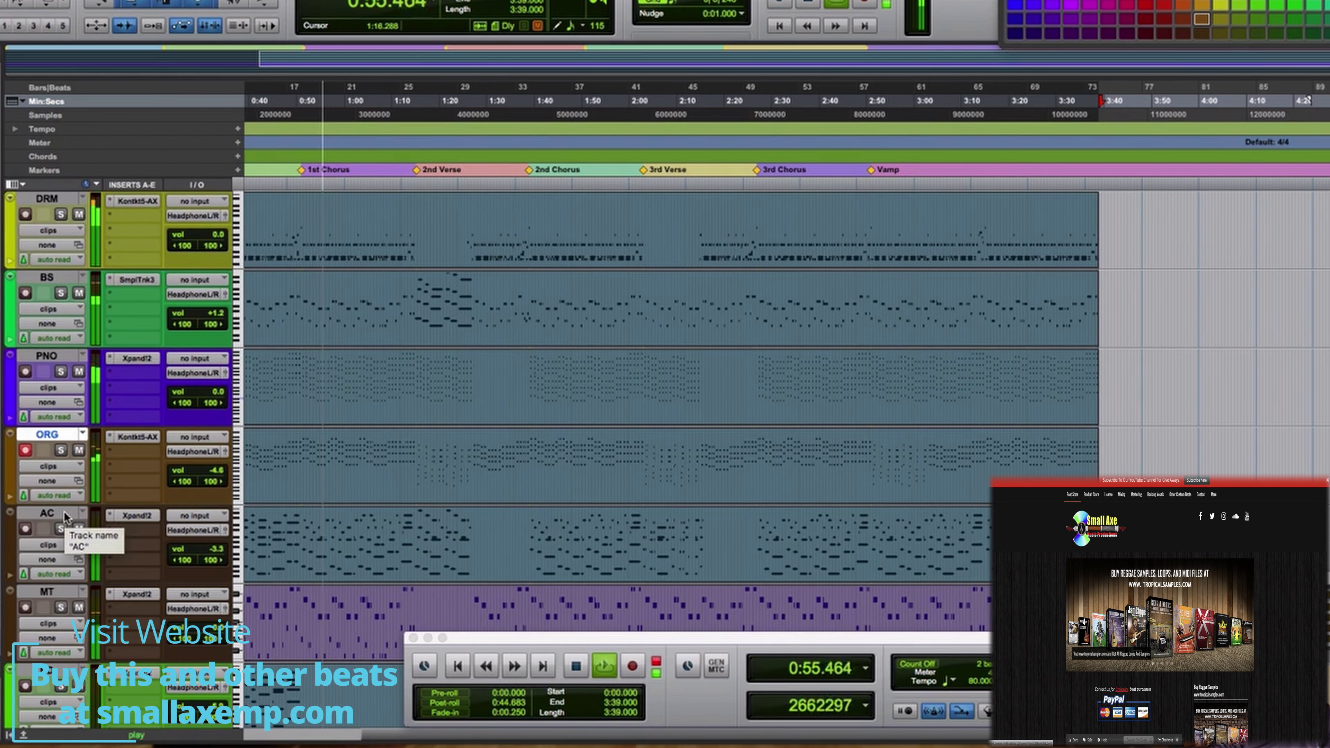
Step: Move the AC and MT tracks together so they sit directly between BS and PNO
click(74, 512)
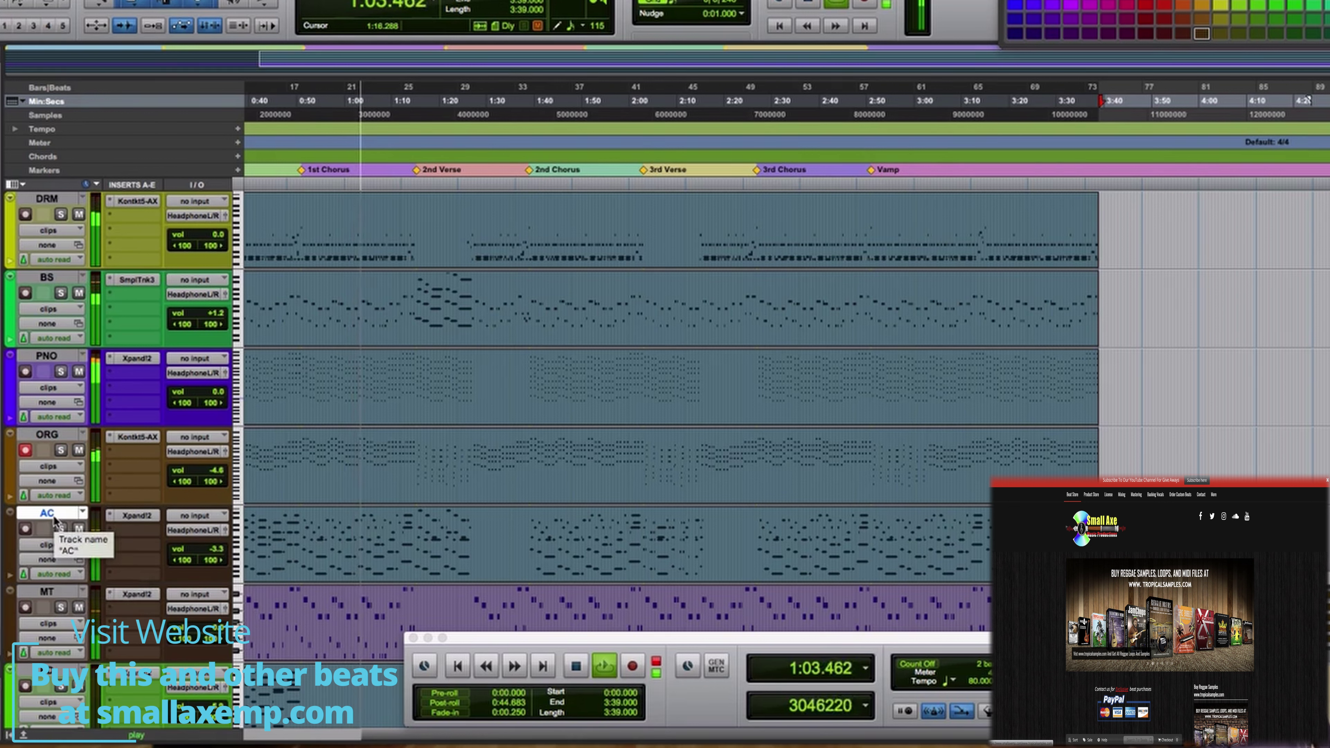
shift+click(49, 593)
drag(46, 516, 116, 405)
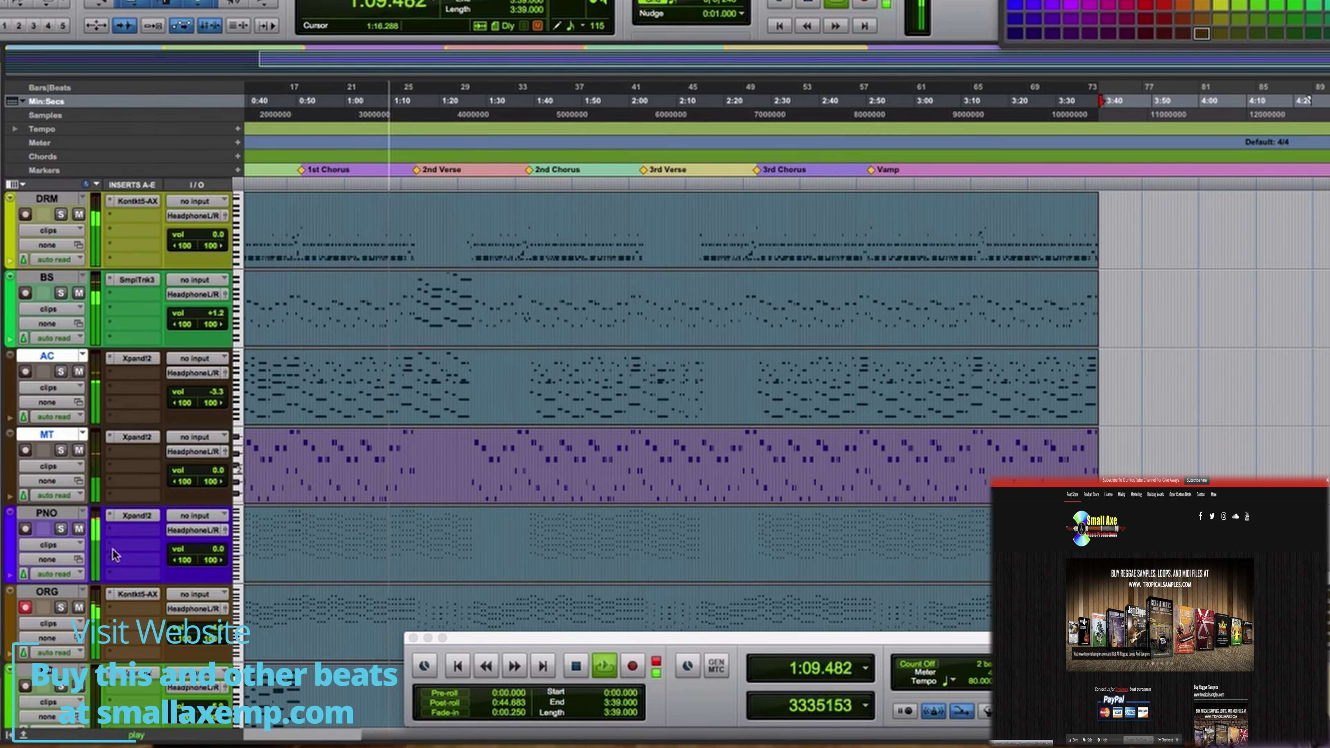
Step: Color the LD and LD 2 clips light blue and the PD and ORG clips green
scroll(73, 577, down, 10)
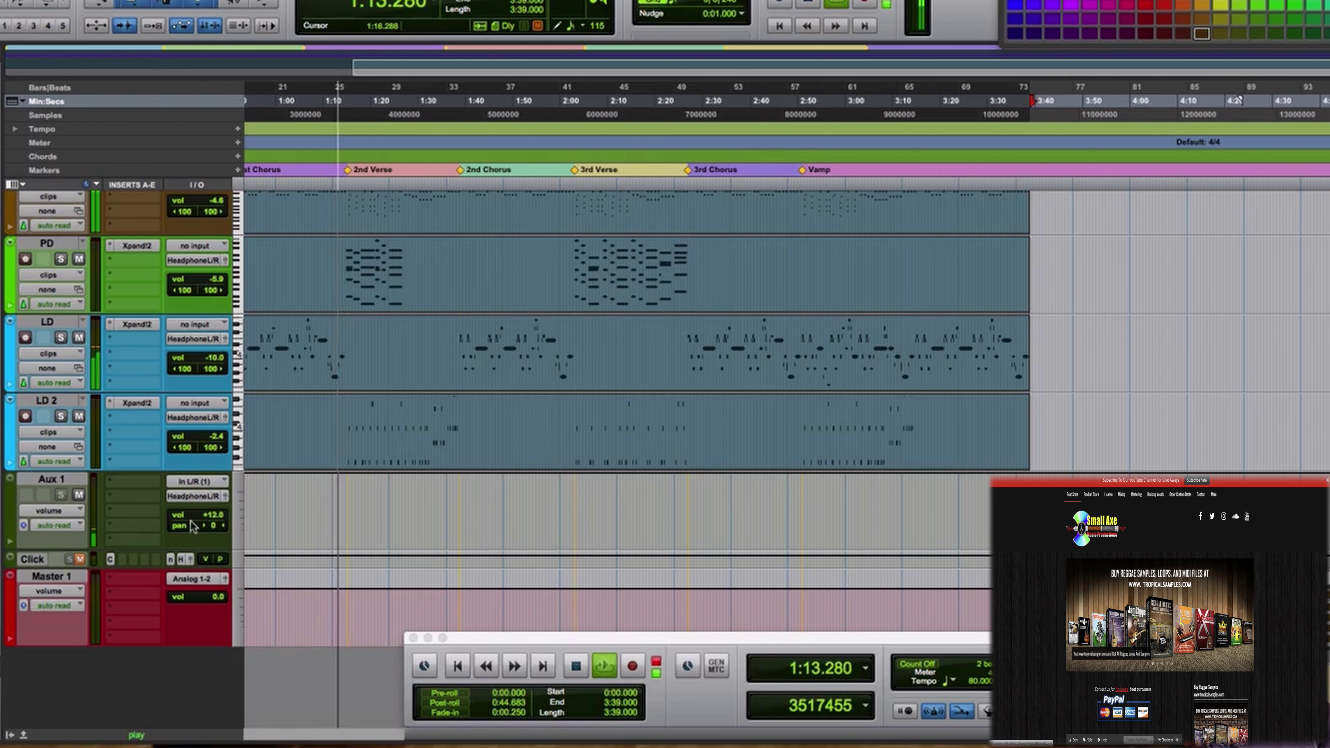
drag(328, 409, 981, 124)
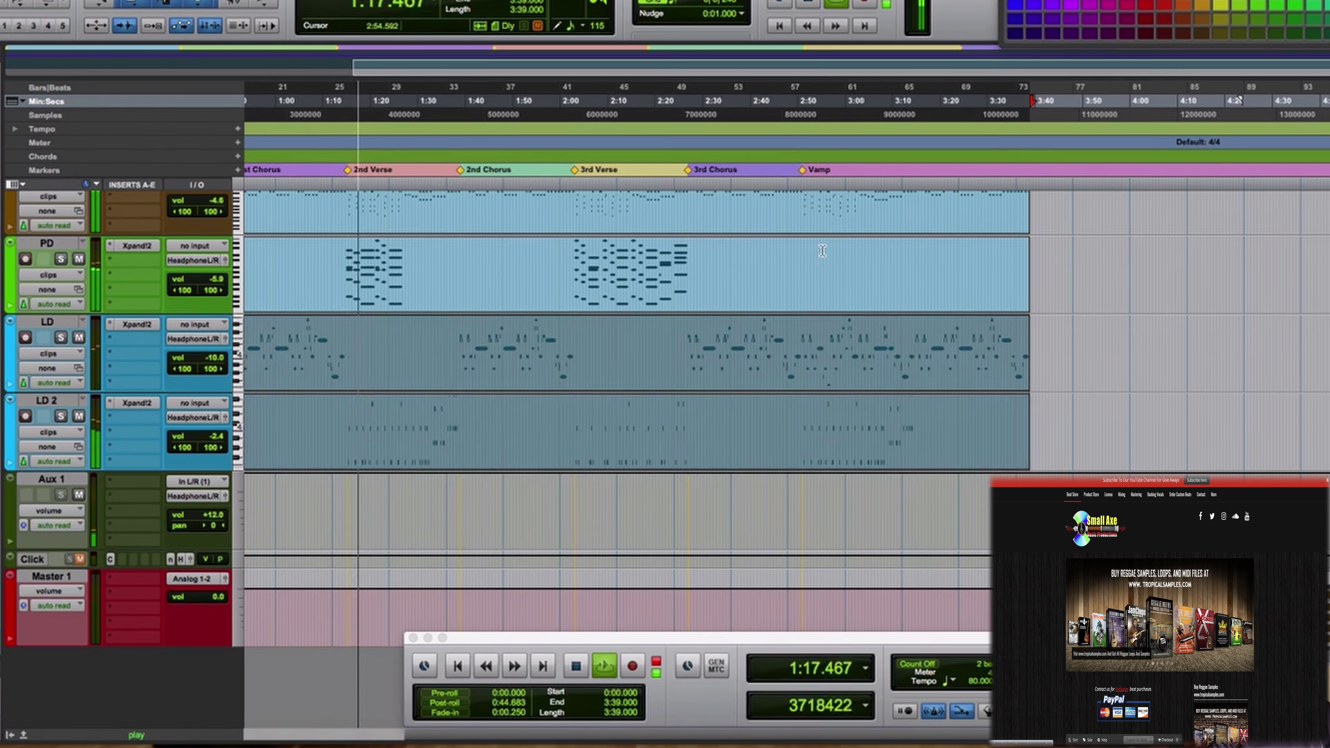
key(shift+semicolon)
key(shift+semicolon)
shift+click(915, 283)
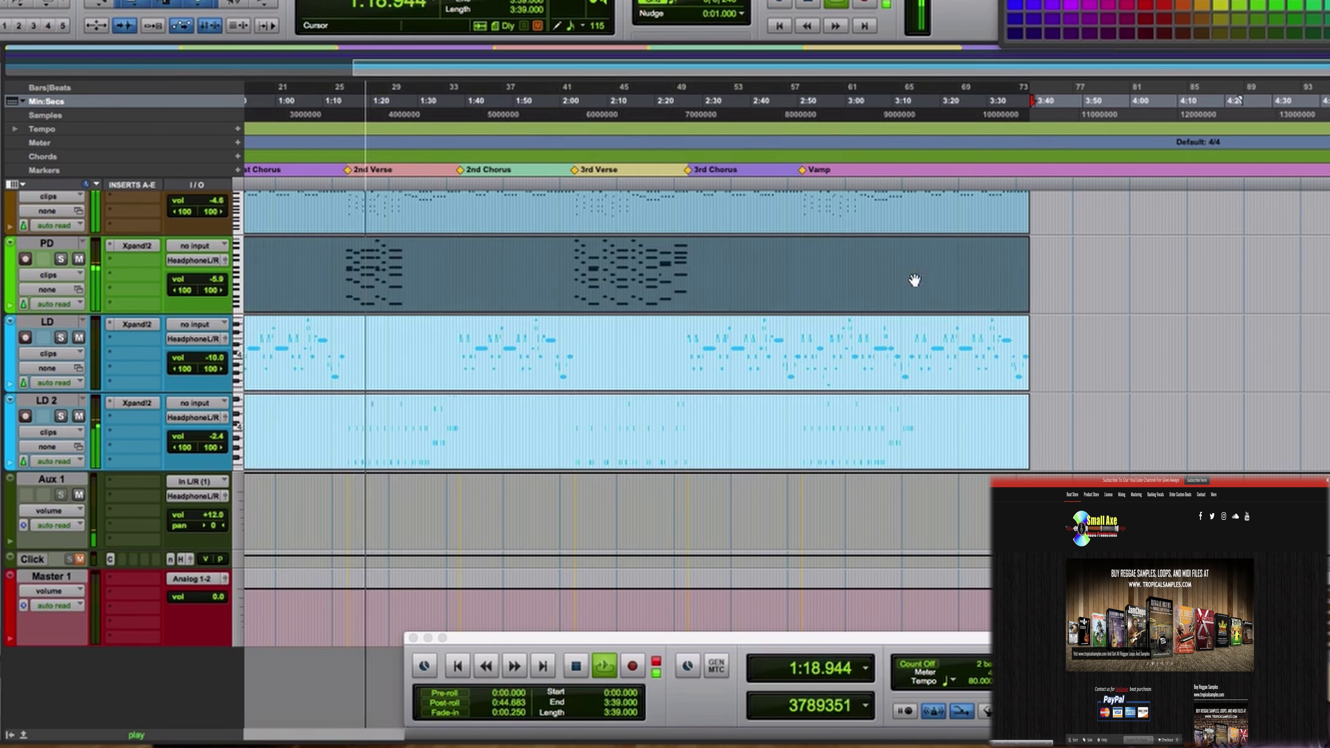
shift+click(942, 221)
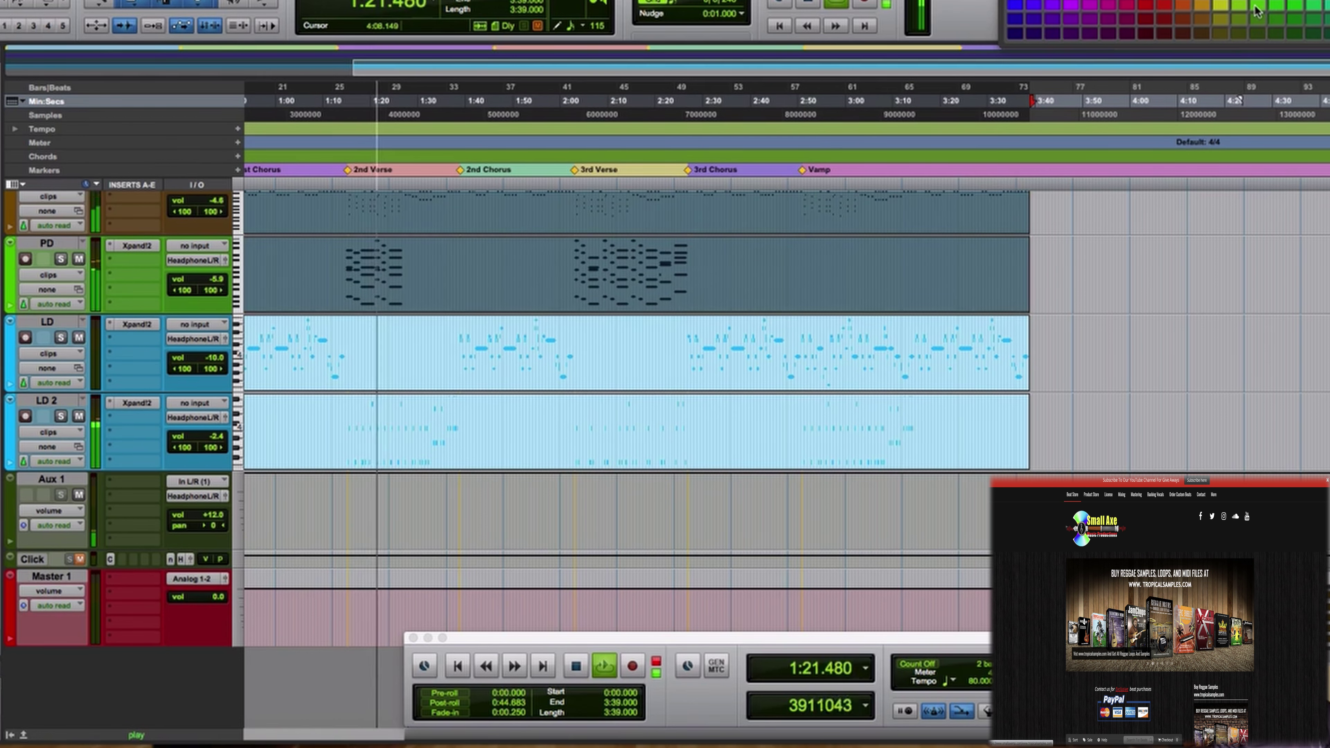
click(1260, 7)
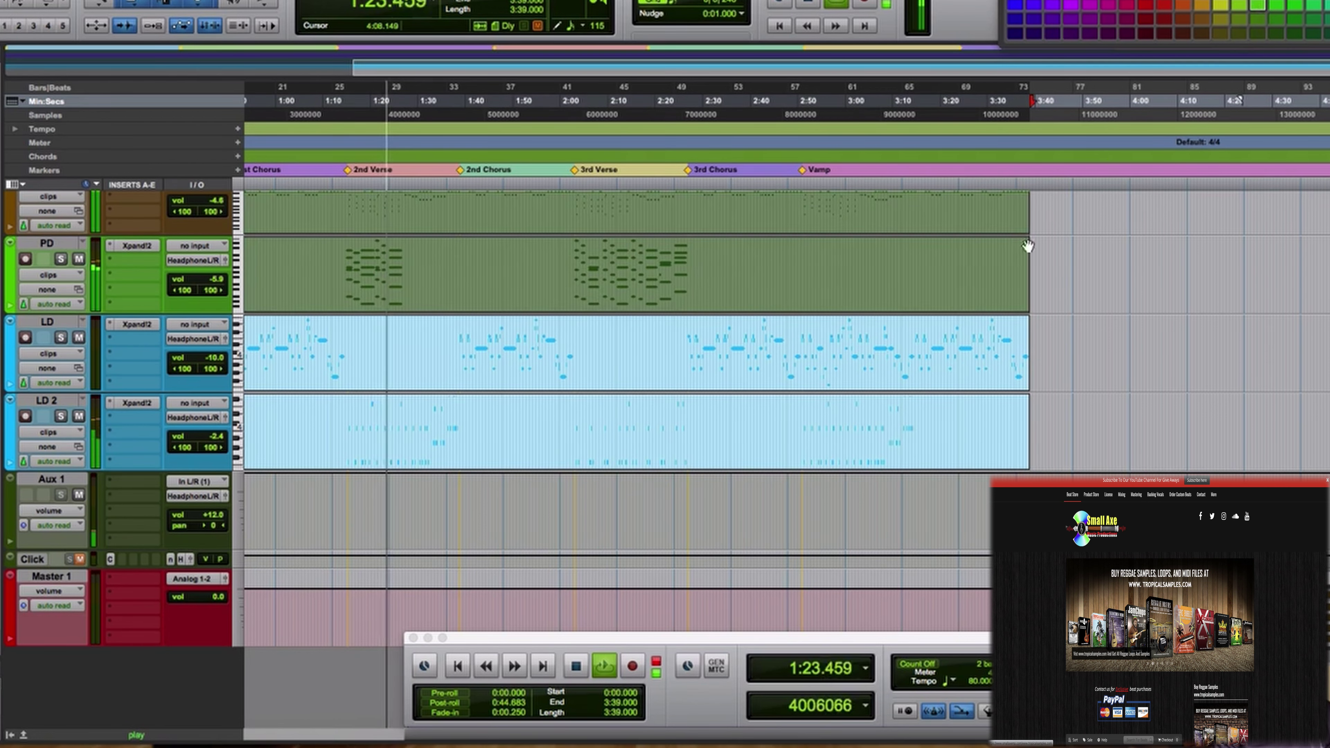
Step: Recolor the ORG clip brown and color the PNO clip blue-violet to match their tracks
scroll(983, 288, up, 3)
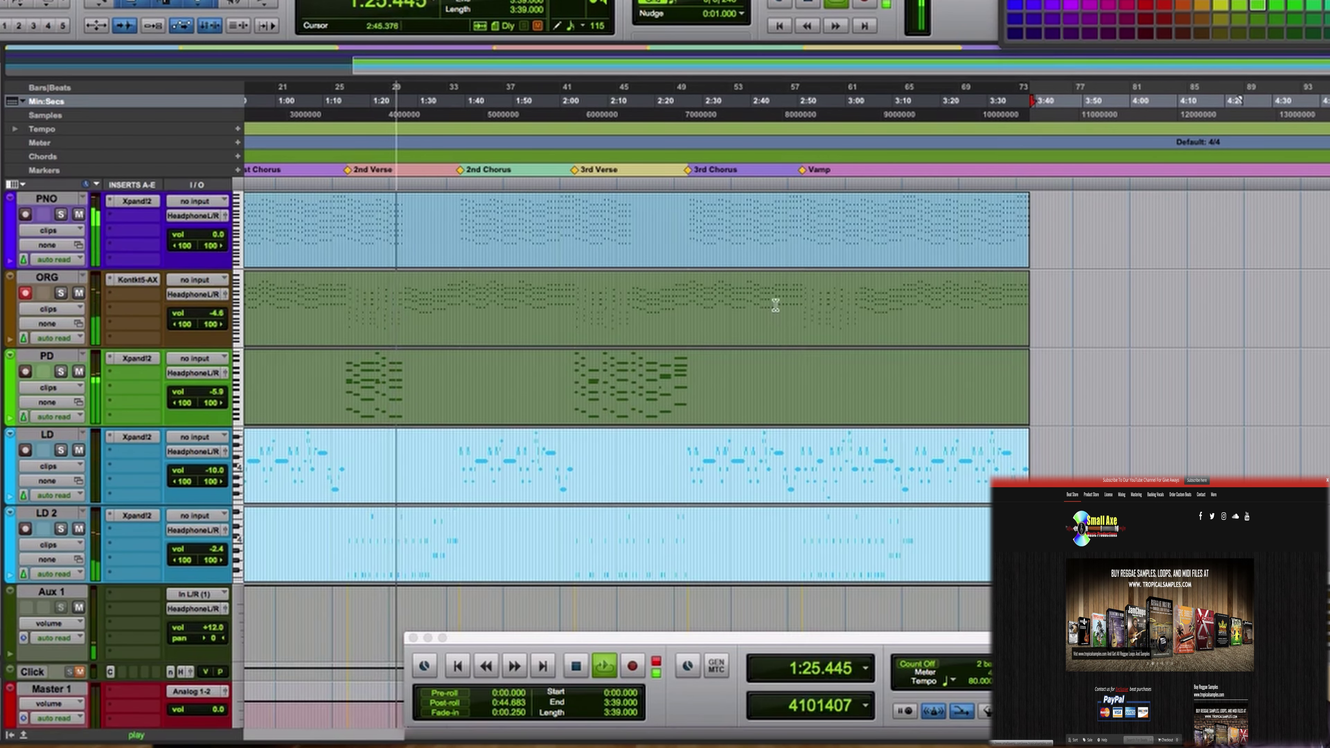
shift+click(788, 352)
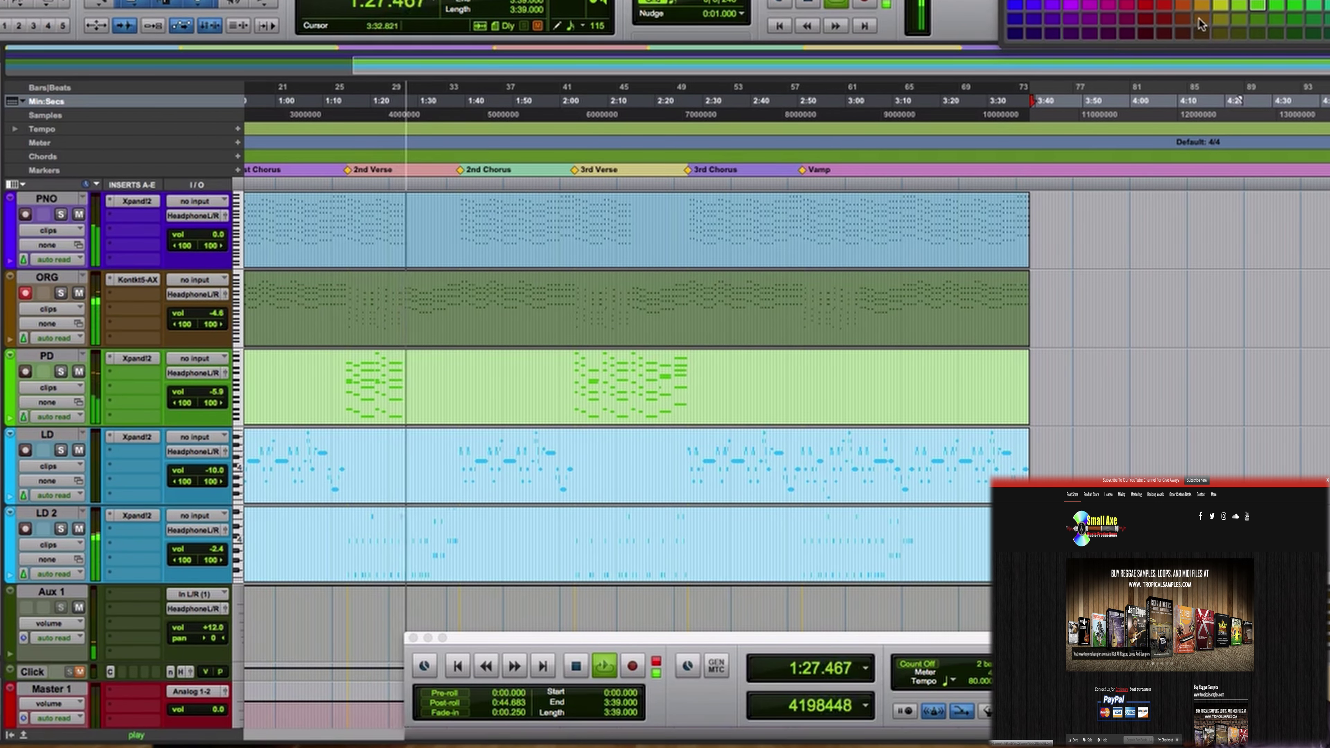
click(1203, 20)
click(641, 254)
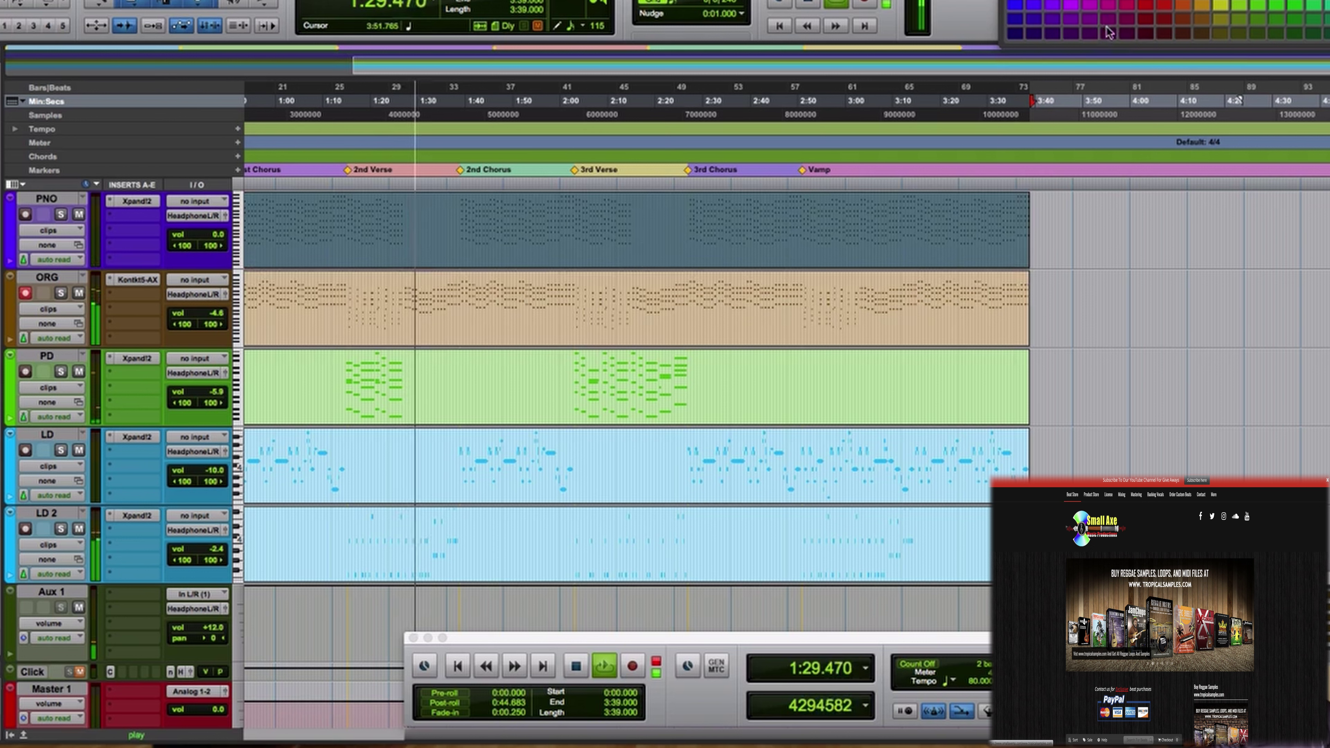
click(1037, 6)
Step: Color the MT and AC clips dark brown to match their tracks
scroll(896, 275, up, 3)
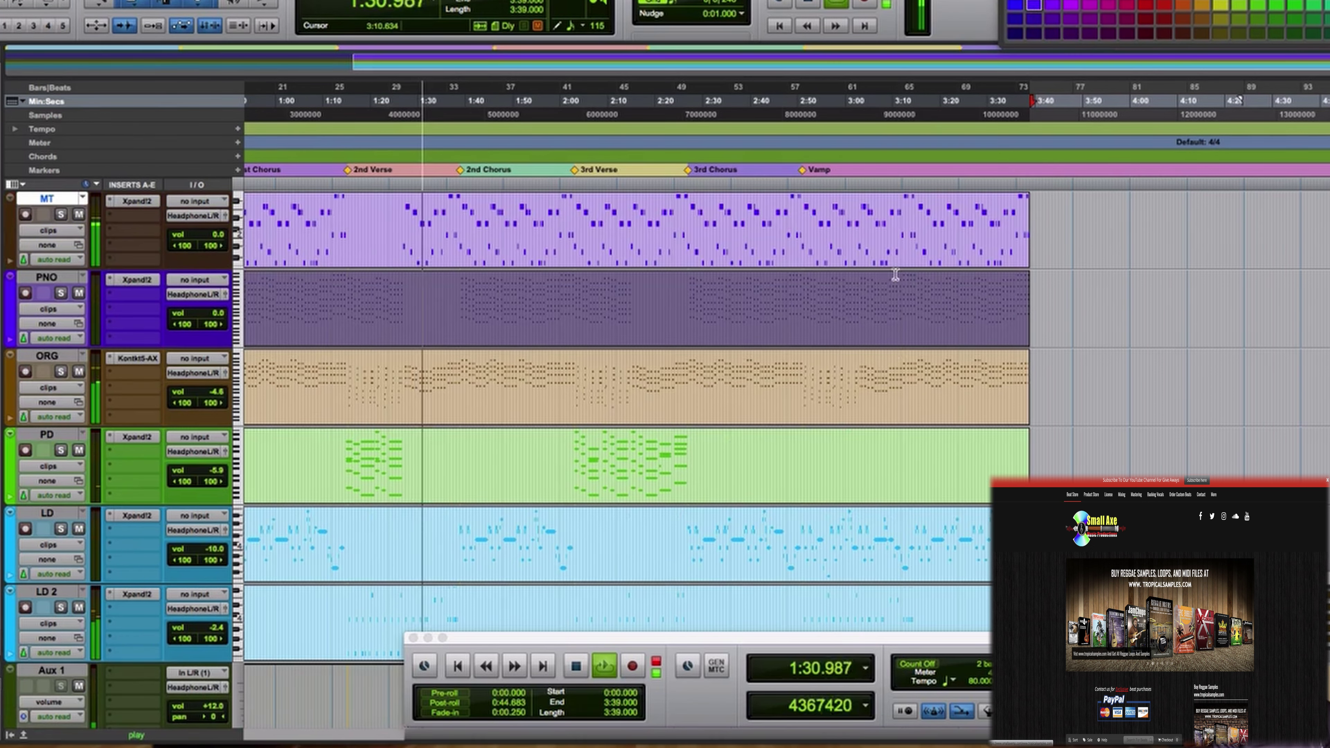
click(860, 263)
scroll(867, 268, up, 3)
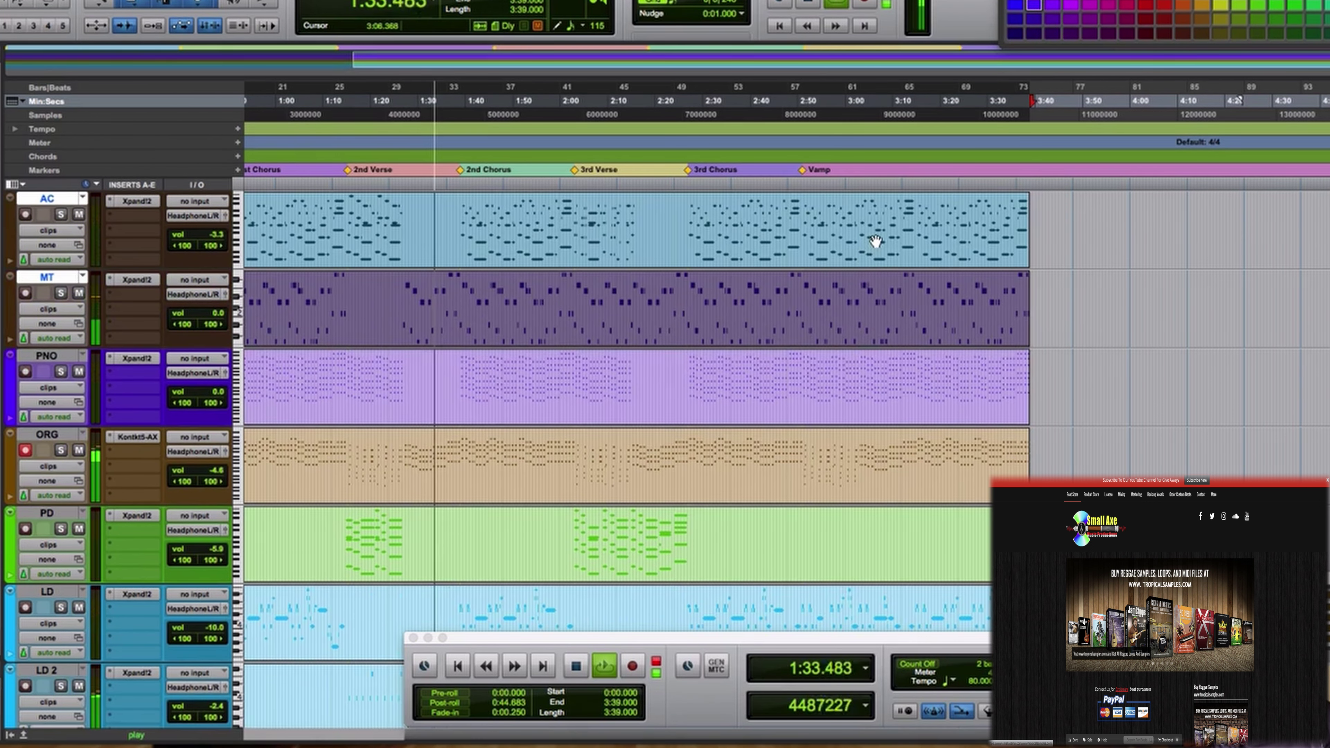
shift+click(876, 242)
click(1202, 33)
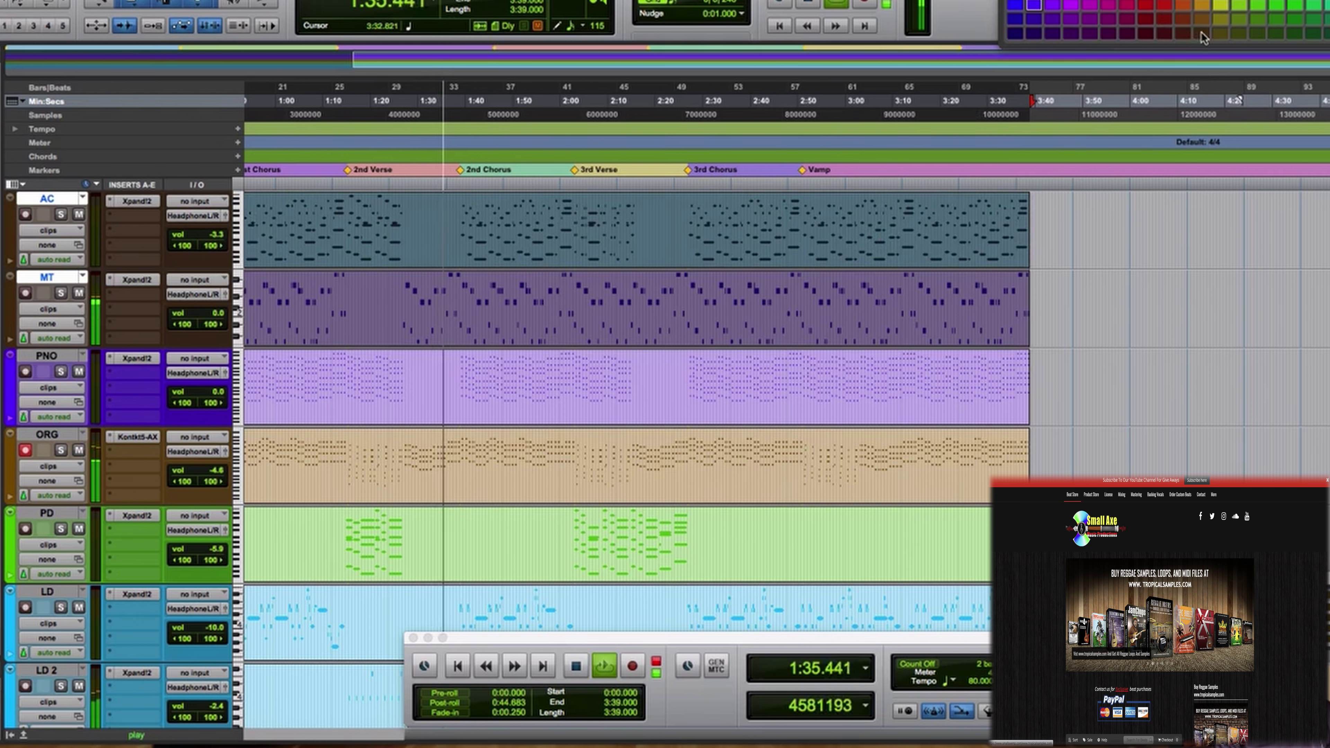
Step: Color the BS clip green and the DRM clip yellow to match their tracks
scroll(732, 322, up, 6)
click(735, 323)
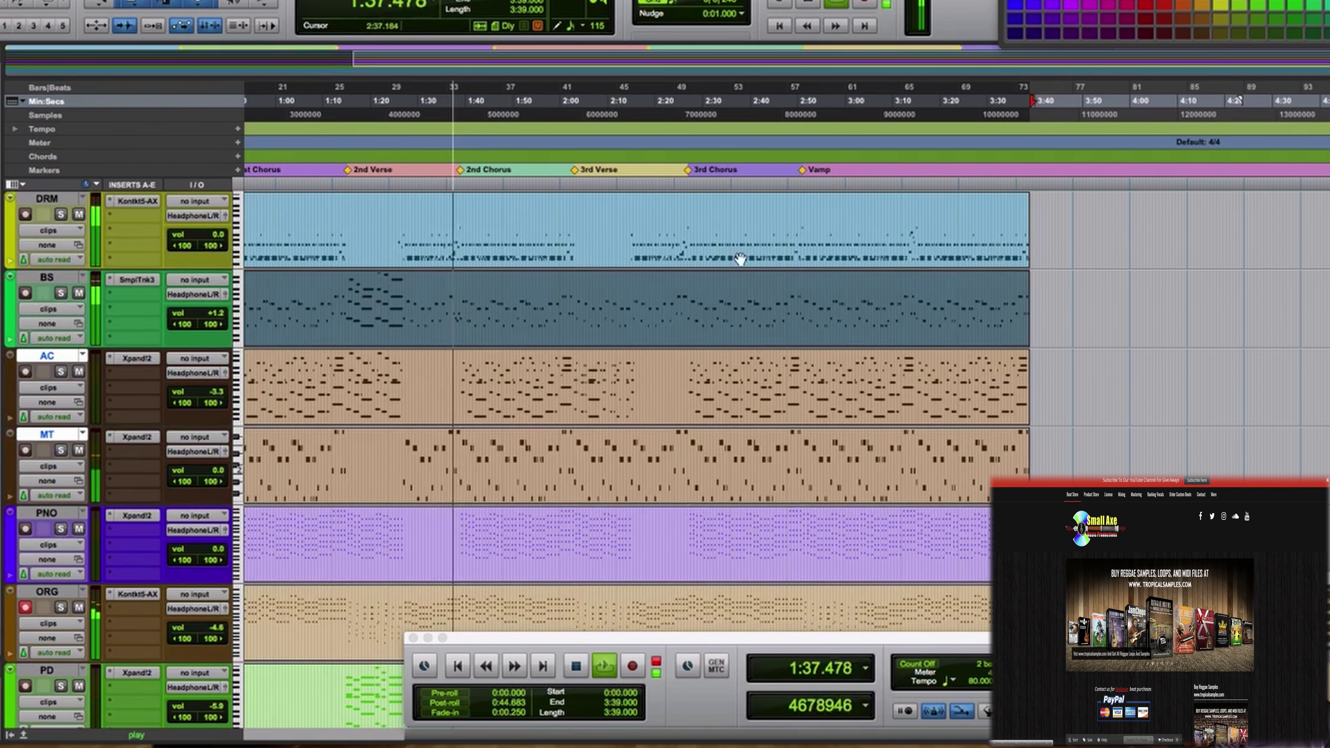
click(1321, 8)
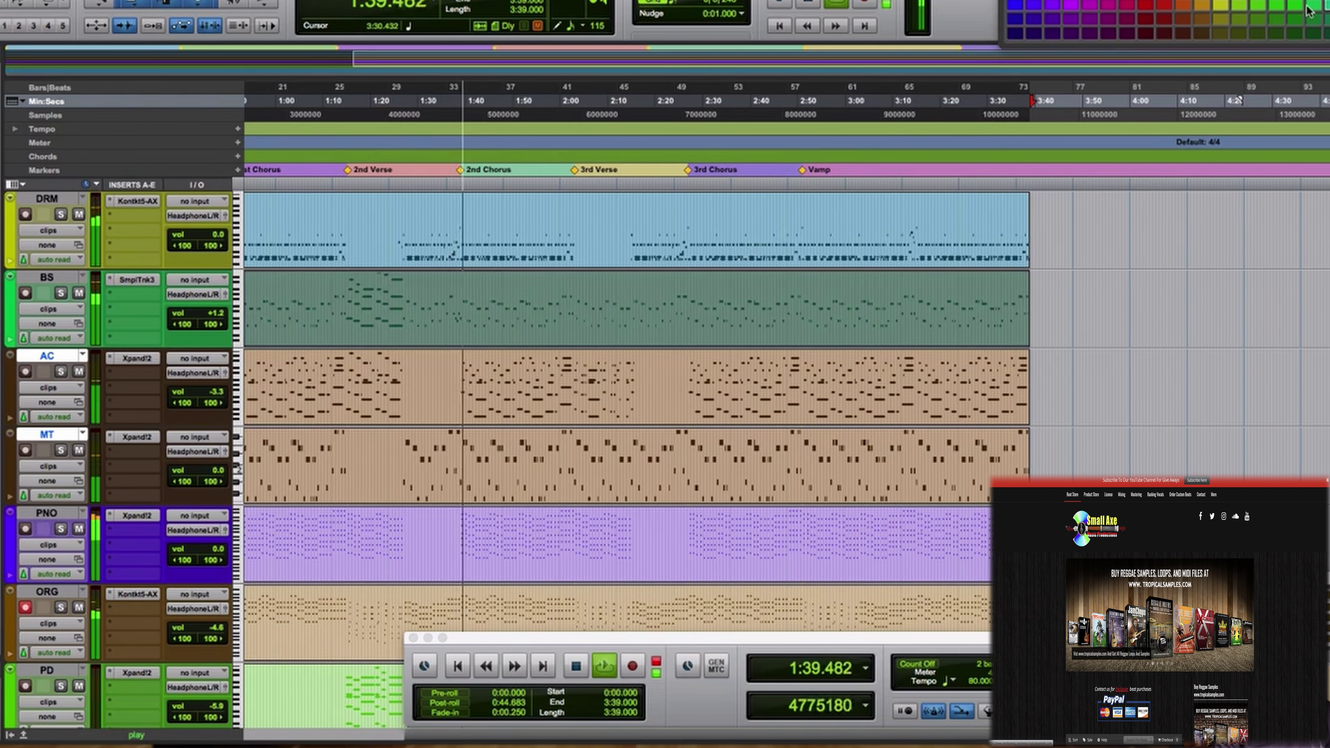
click(817, 256)
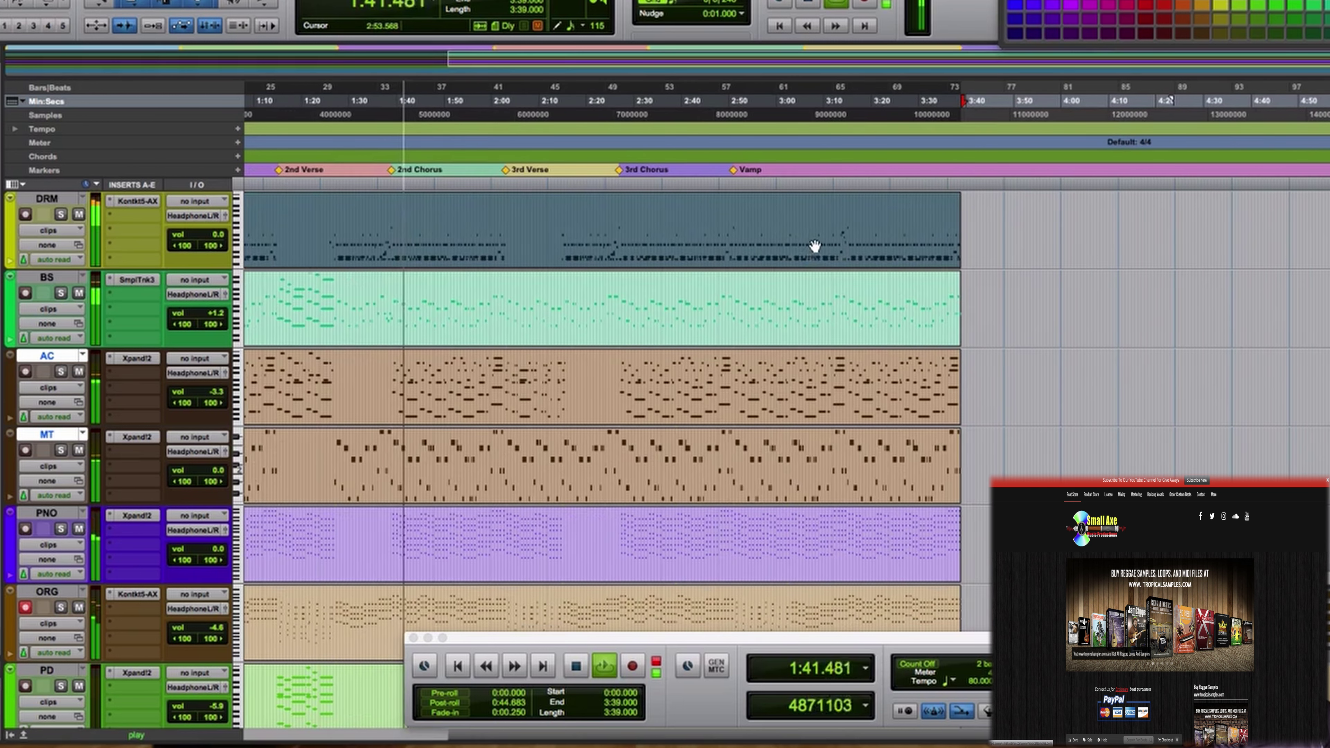
click(1224, 8)
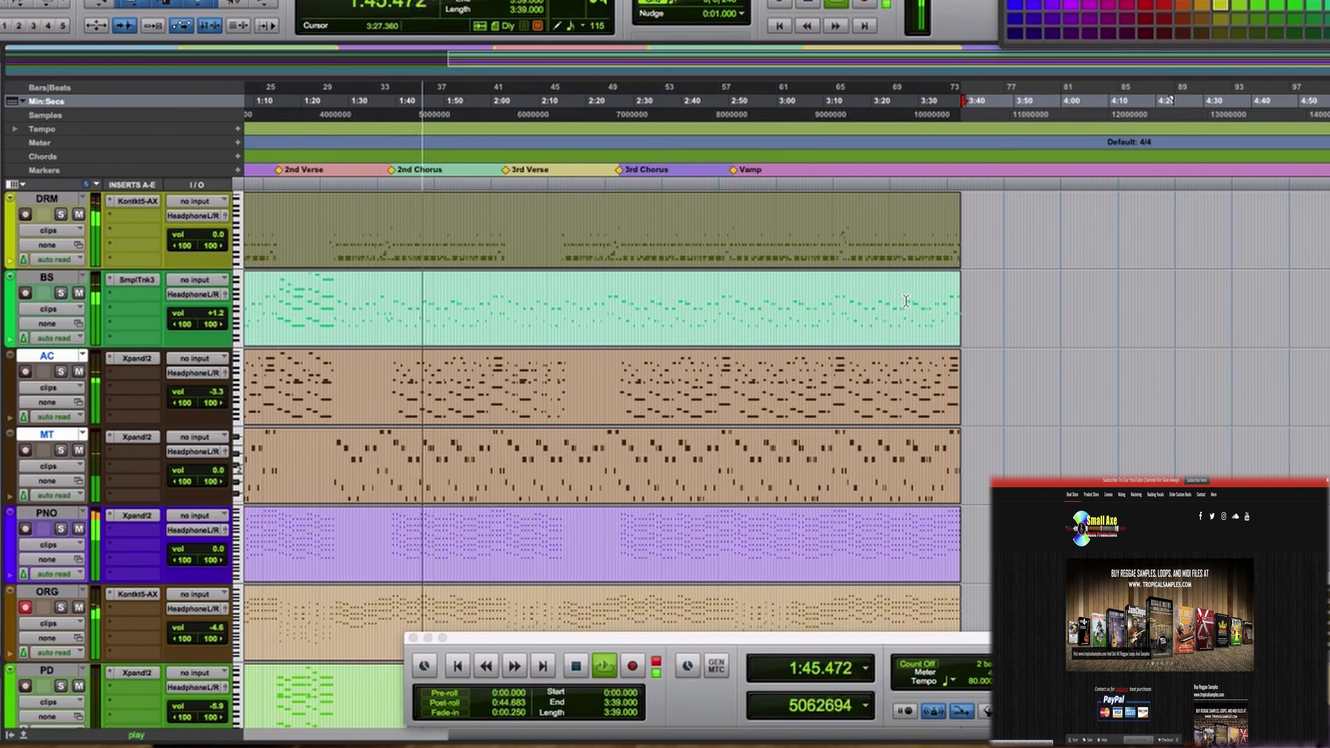
Step: Open the DRM clip in the MIDI editor around bar 37 in the 2nd Chorus and audition the passage
scroll(906, 301, left, 5)
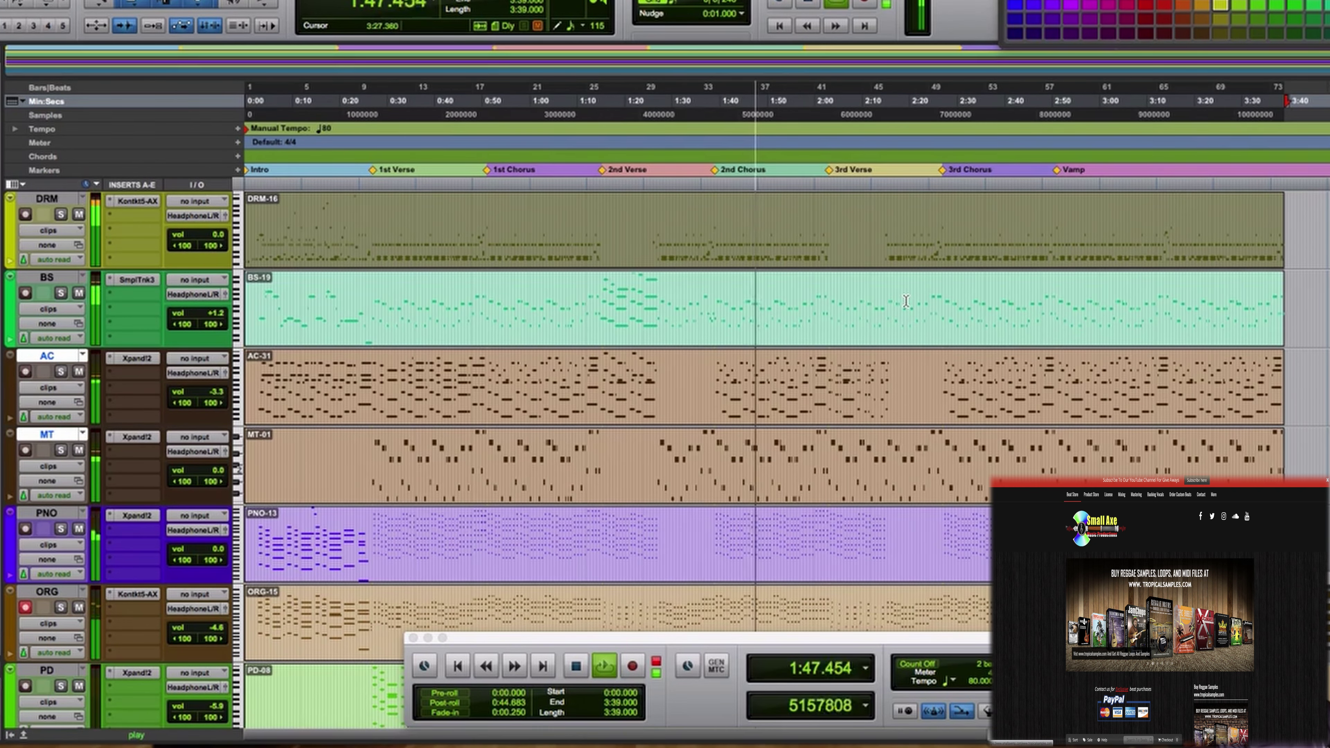
scroll(906, 301, down, 10)
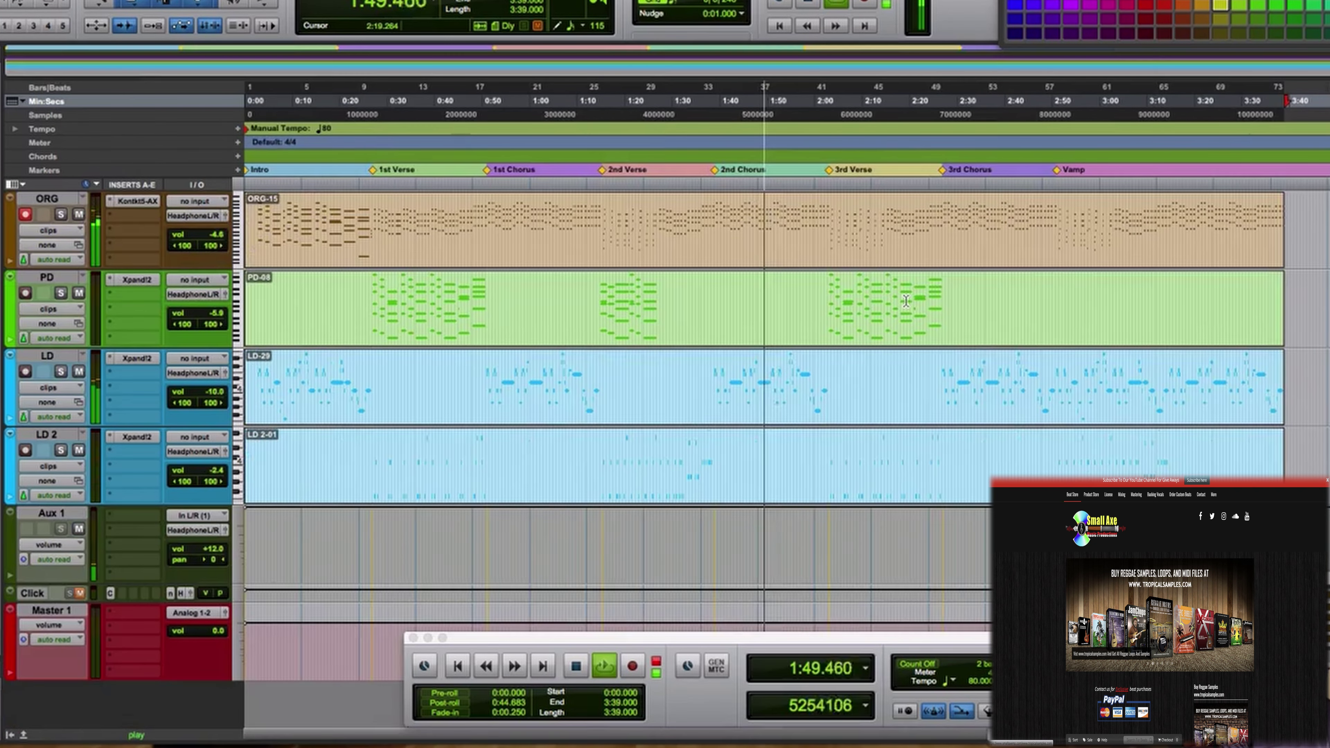
scroll(906, 300, up, 10)
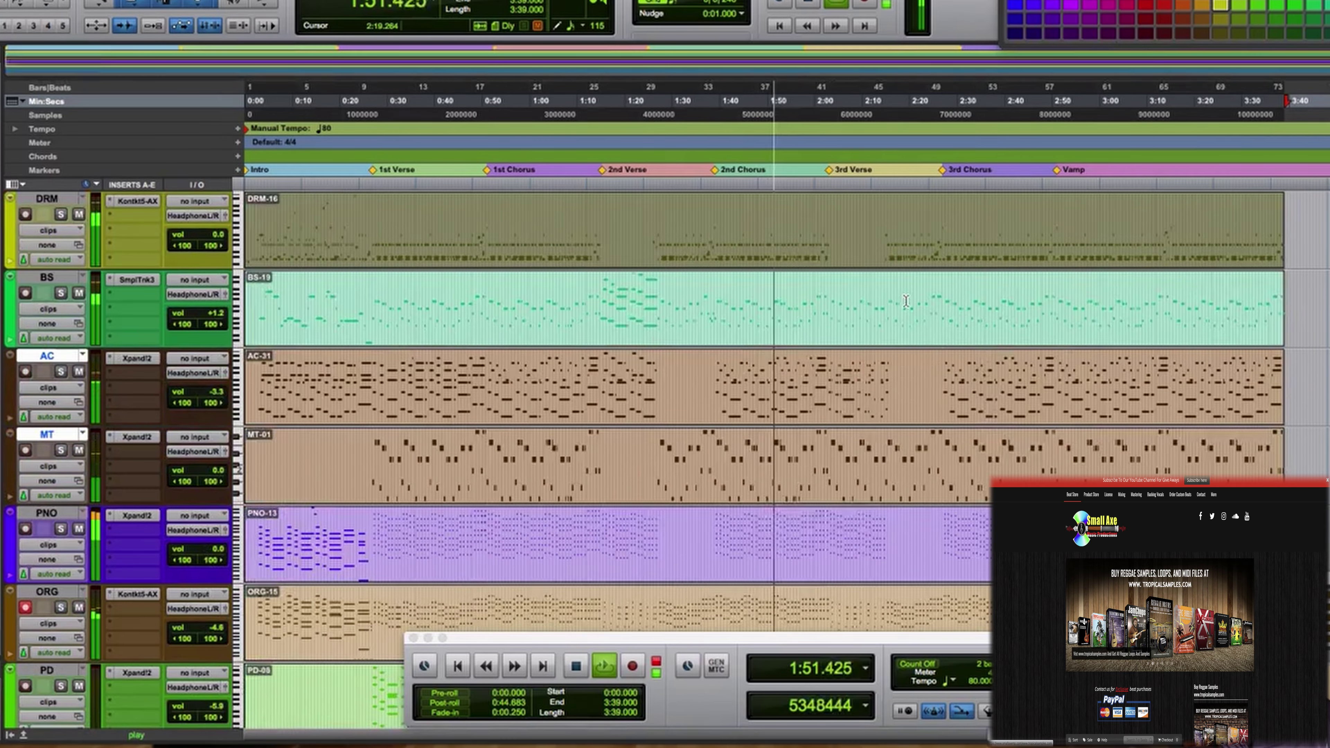
scroll(906, 301, right, 2)
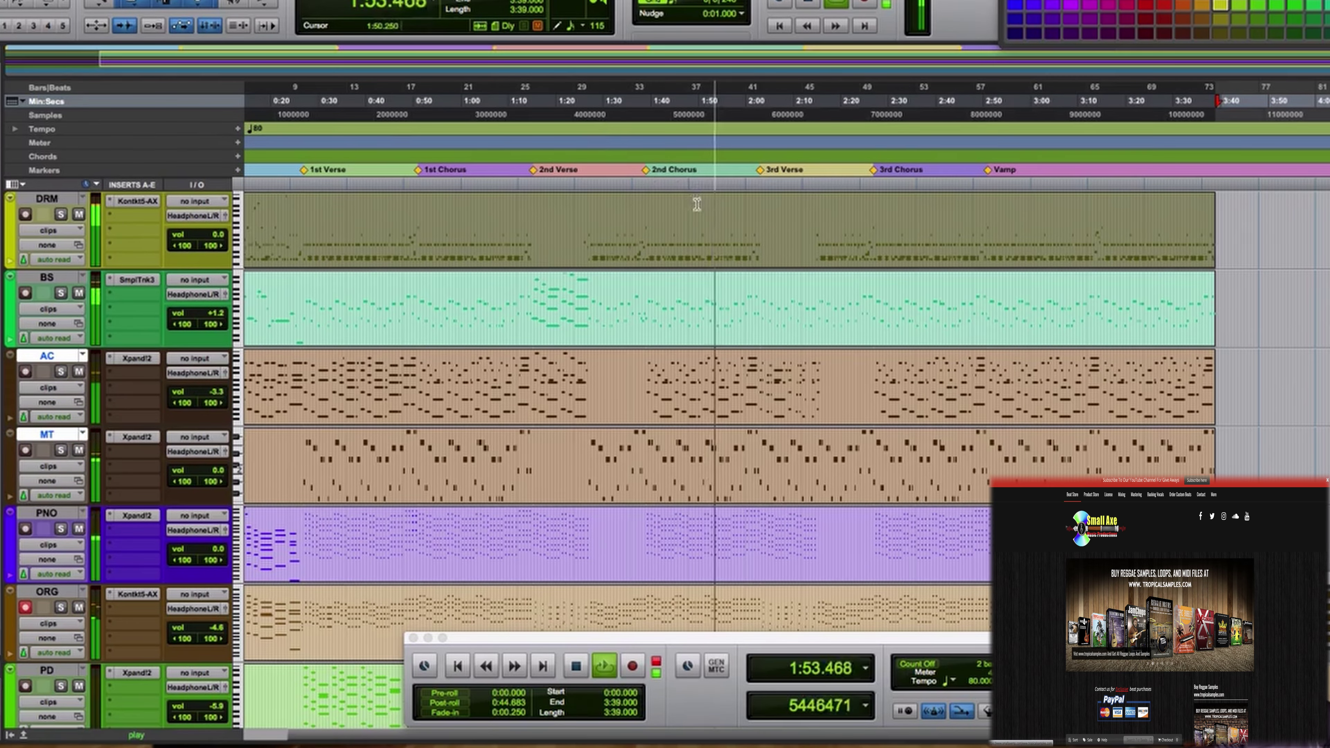
click(768, 254)
key(space)
key(space)
double_click(767, 256)
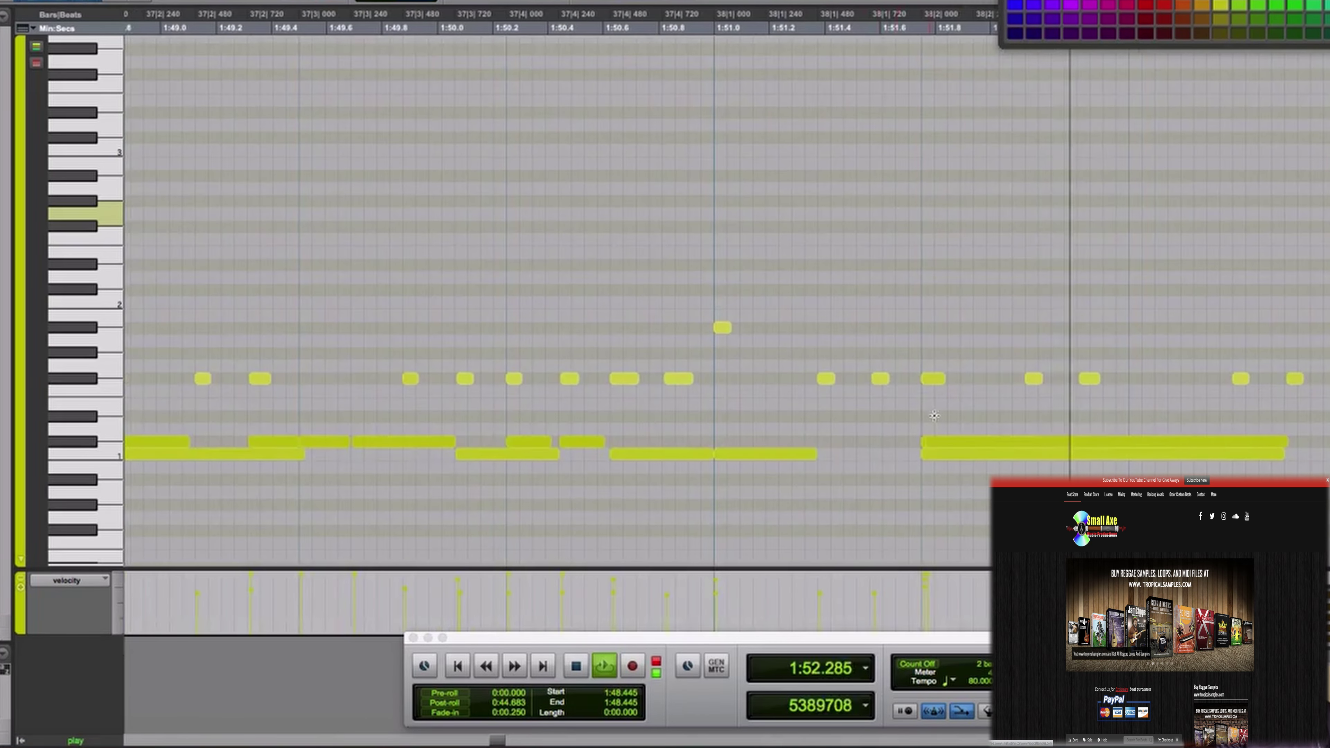
key(space)
Step: Move the upper long drum note at bar 38, beat 2 slightly earlier and play the passage from 1:50.247
click(923, 443)
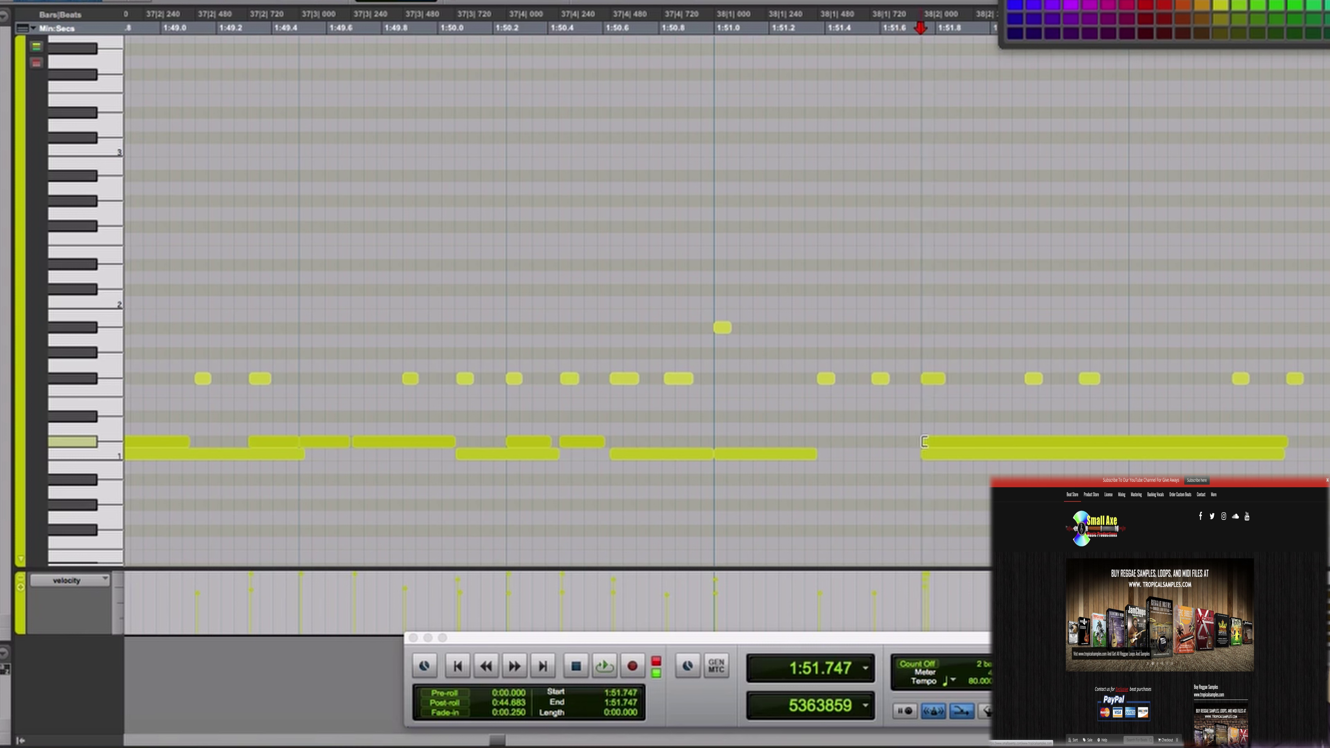
drag(923, 443, 819, 442)
key(BackSpace)
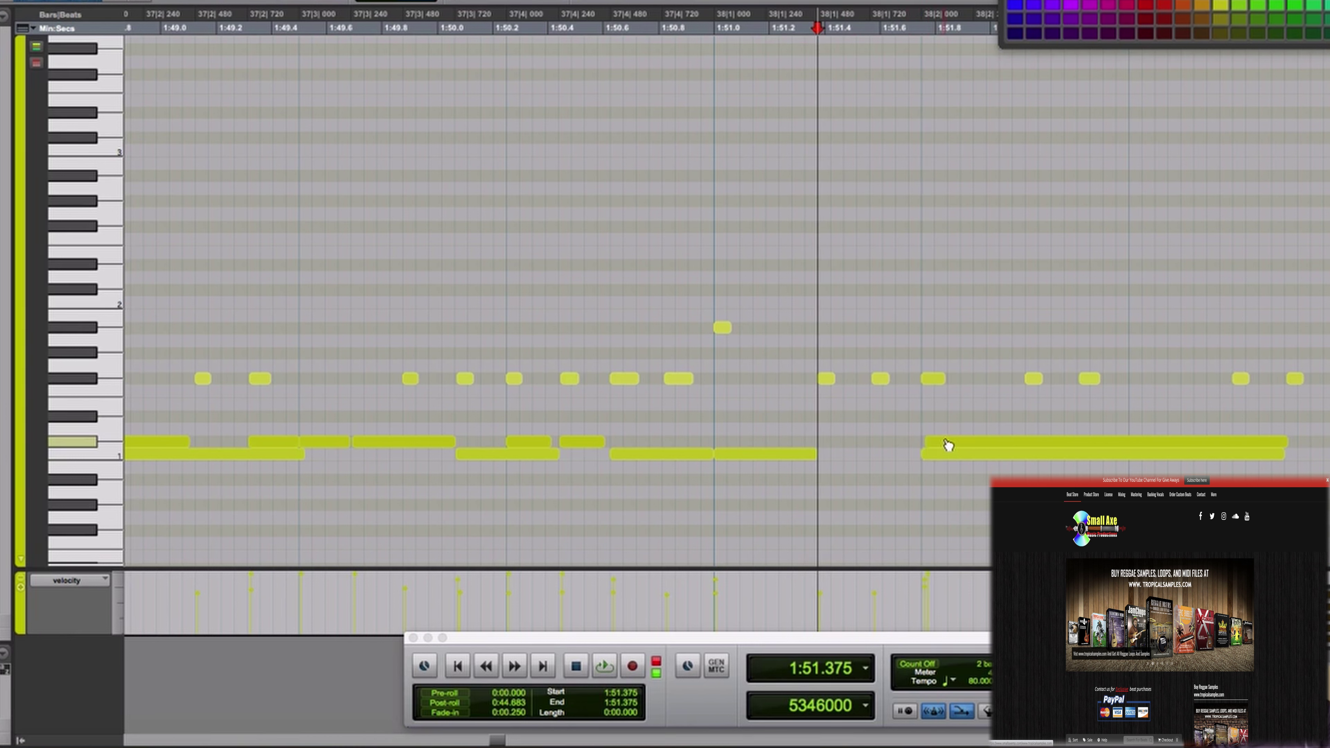
drag(944, 445, 935, 443)
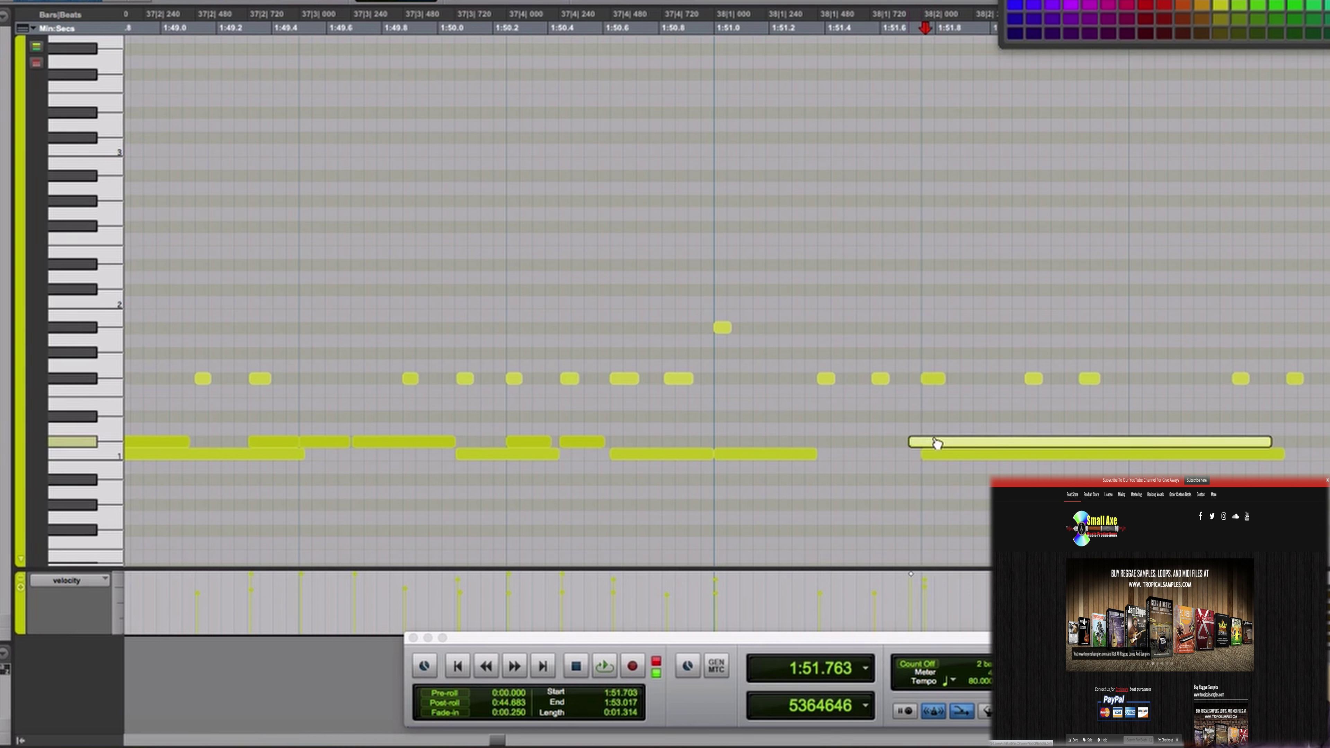
click(506, 322)
key(space)
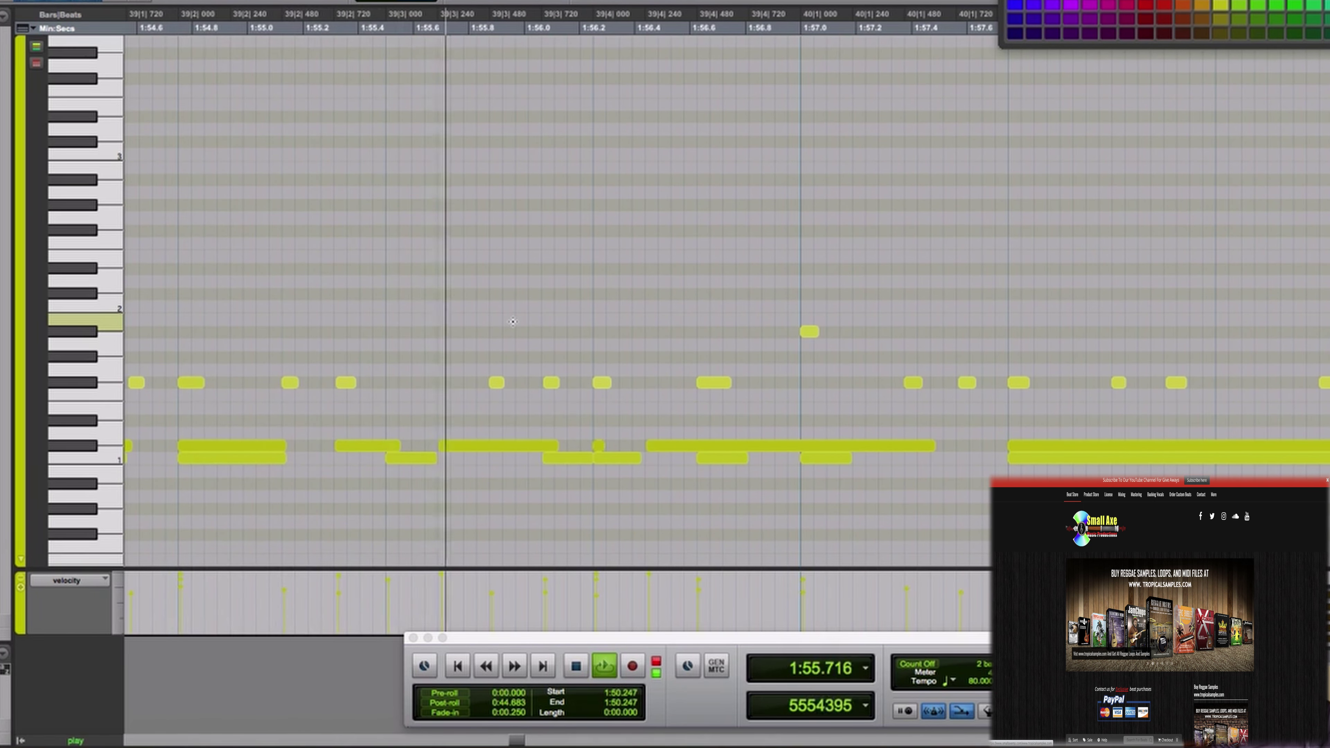
key(space)
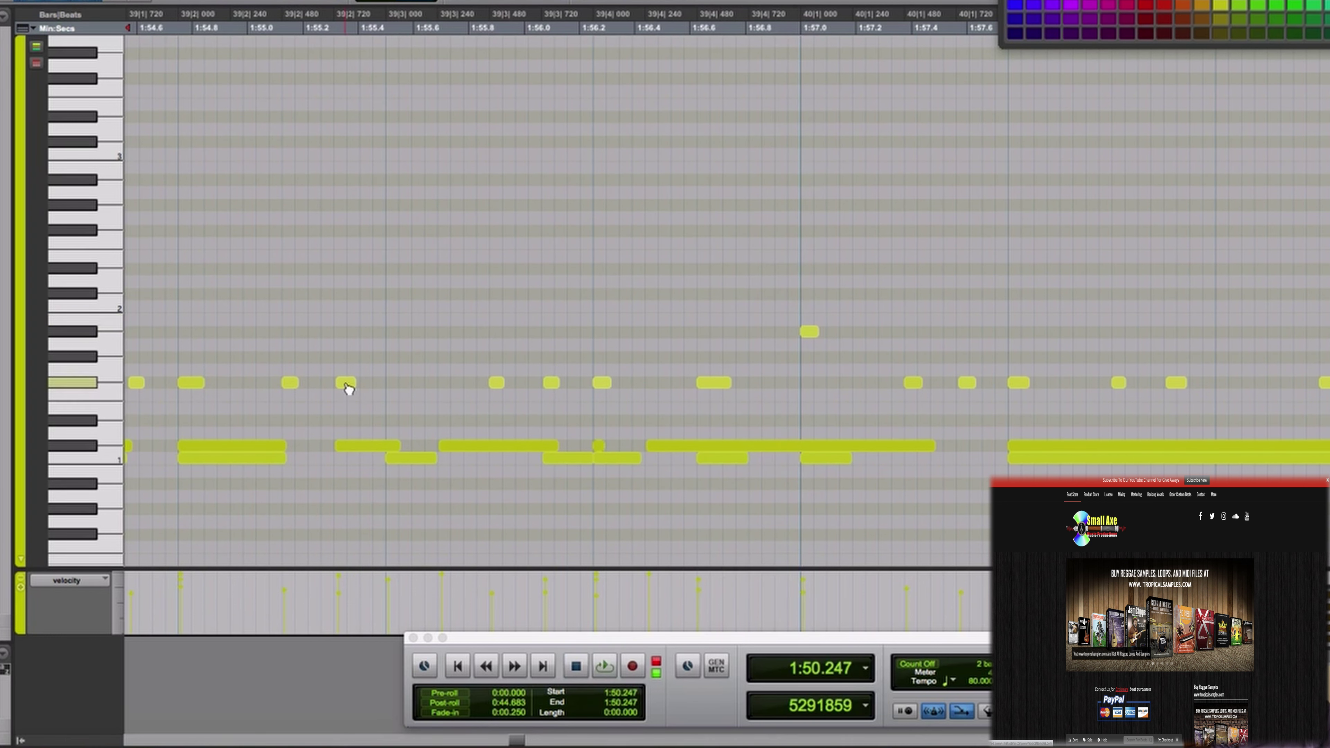
Step: Copy the short drum note before bar 39, beat 3 onto that beat at the higher drum pitch, and play from 1:54.814
drag(348, 387, 395, 333)
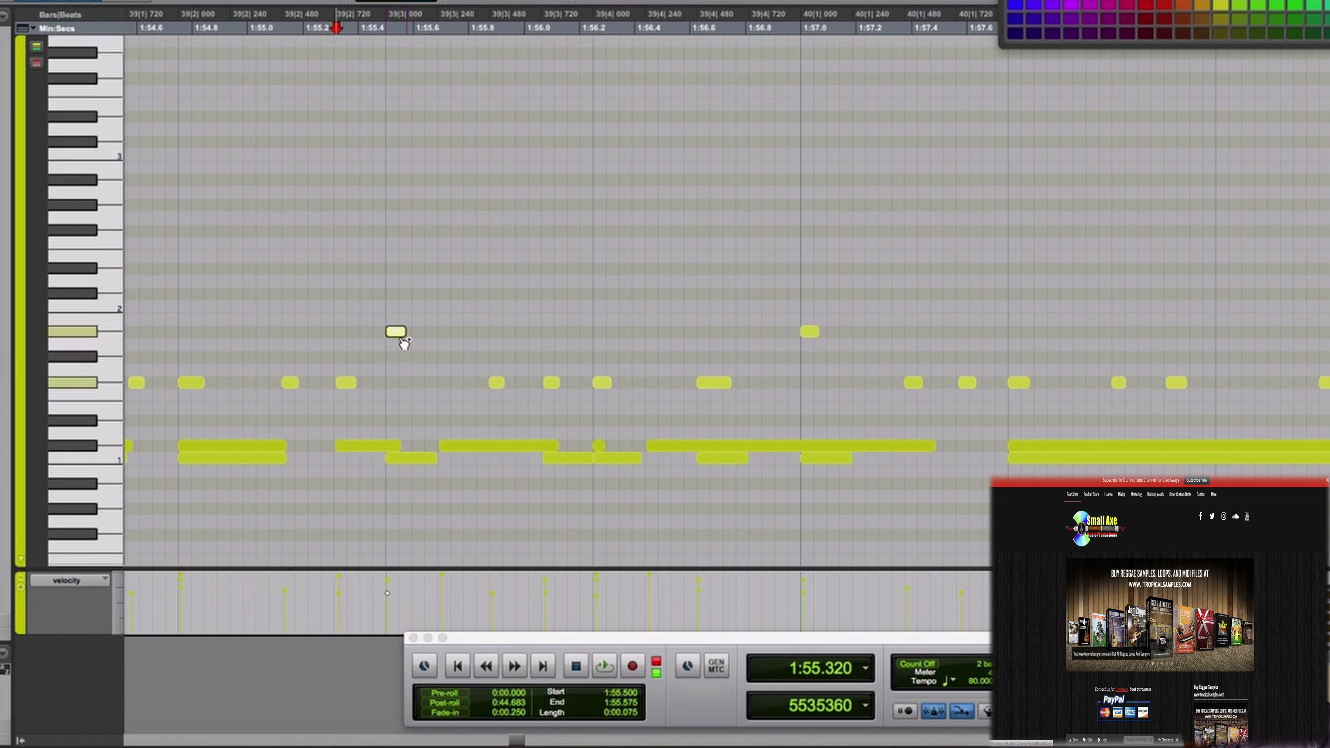
click(195, 295)
key(space)
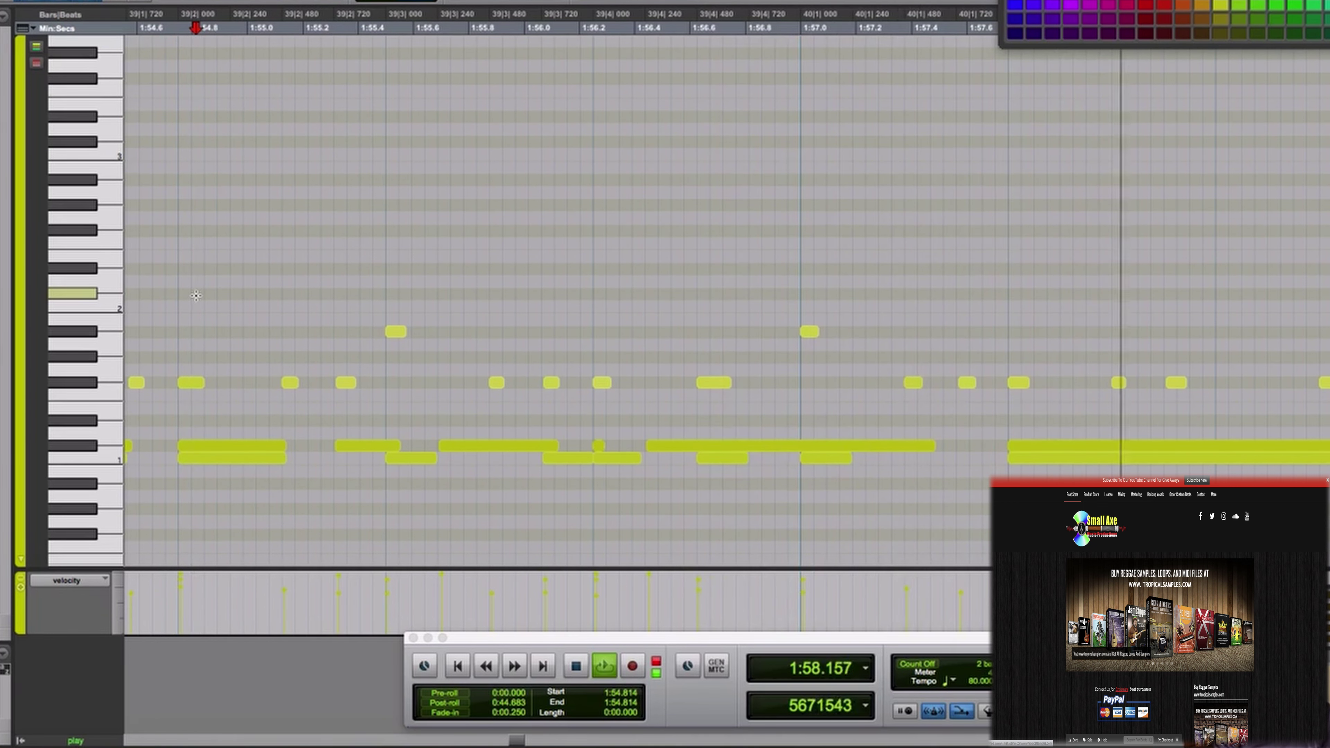
key(r)
key(r)
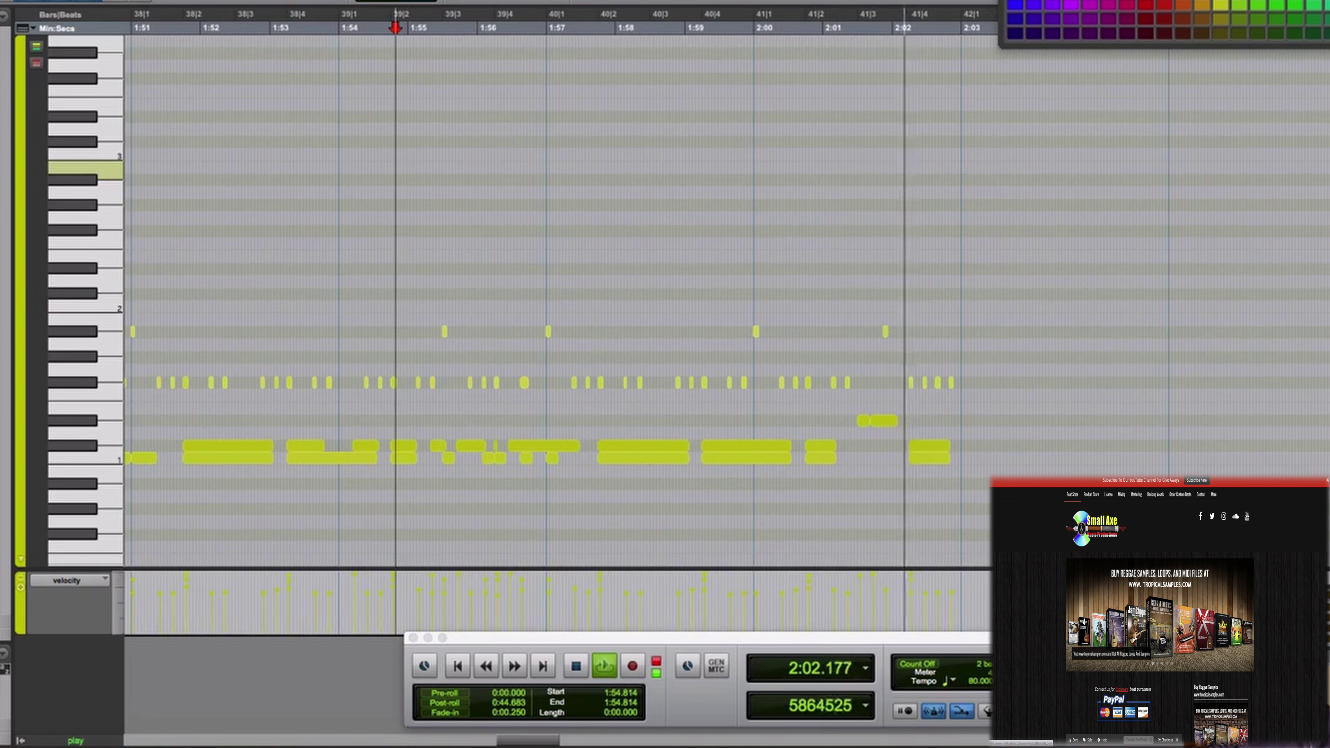
Step: Return to the arrangement and open the AC clip in the MIDI editor near the start of the 3rd Verse
key(ctrl+equal)
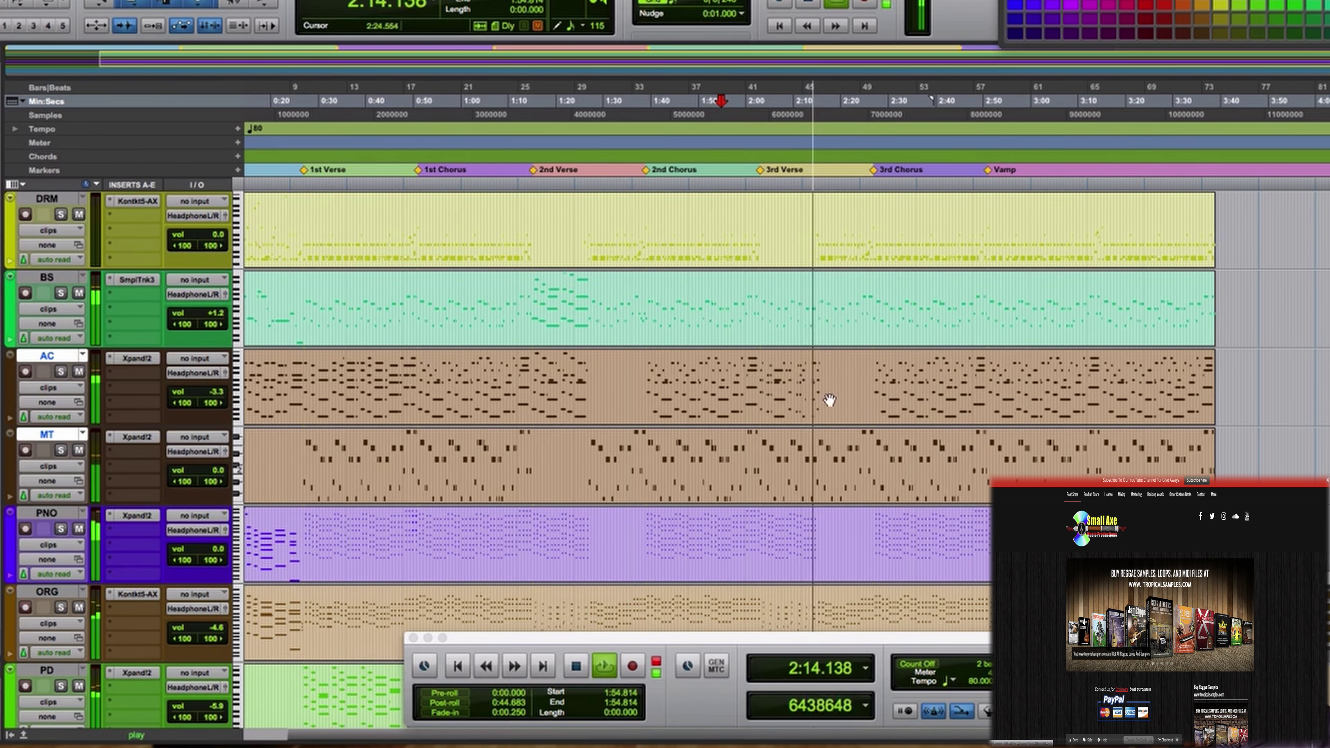
click(770, 373)
double_click(772, 375)
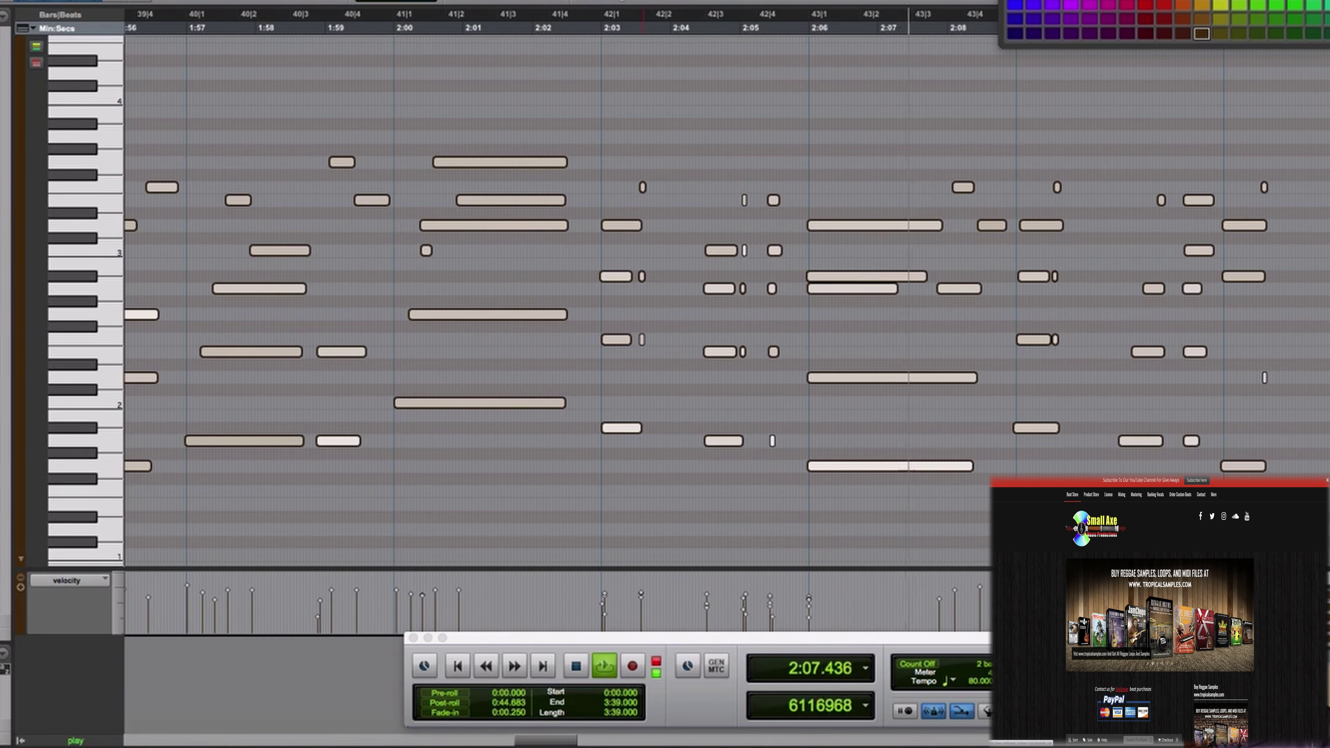
Step: Play the session from the beginning with the AC clip in the MIDI editor, and return to the arrangement
right_click(623, 21)
click(812, 352)
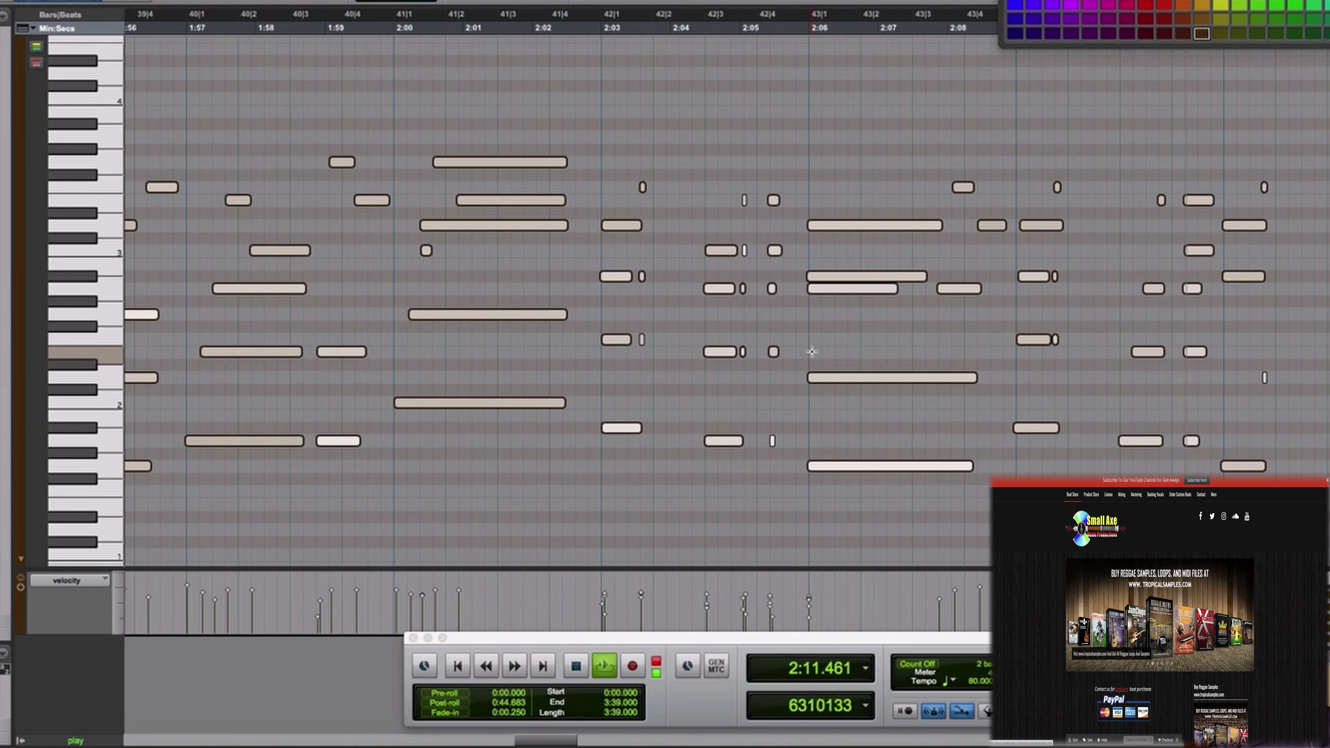
key(Return)
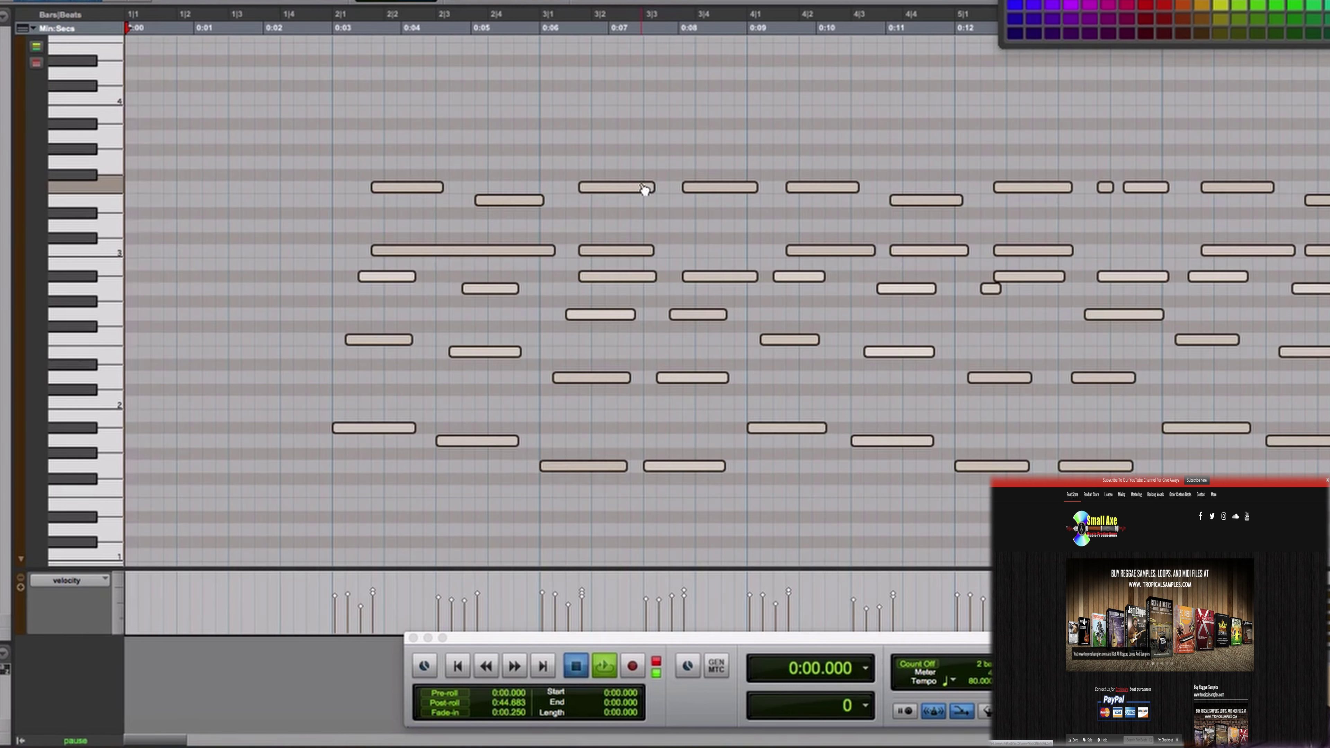
key(space)
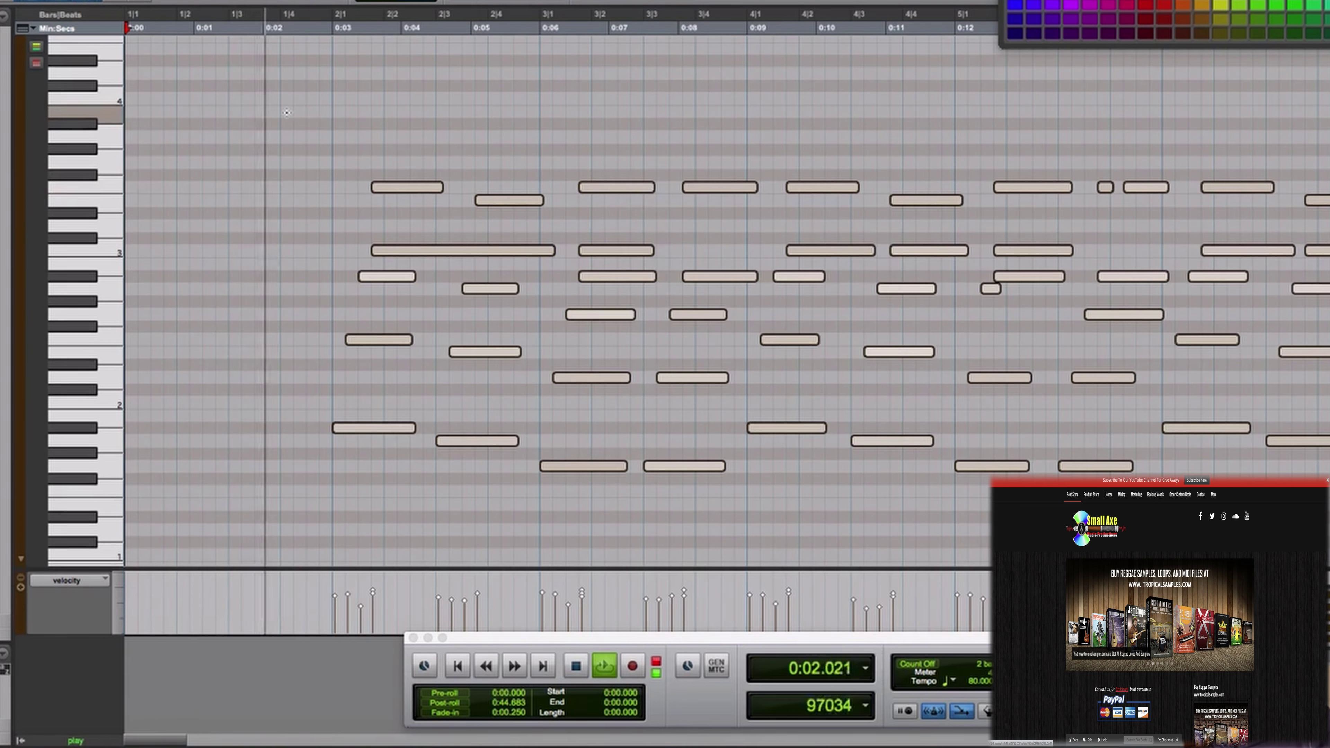
key(Return)
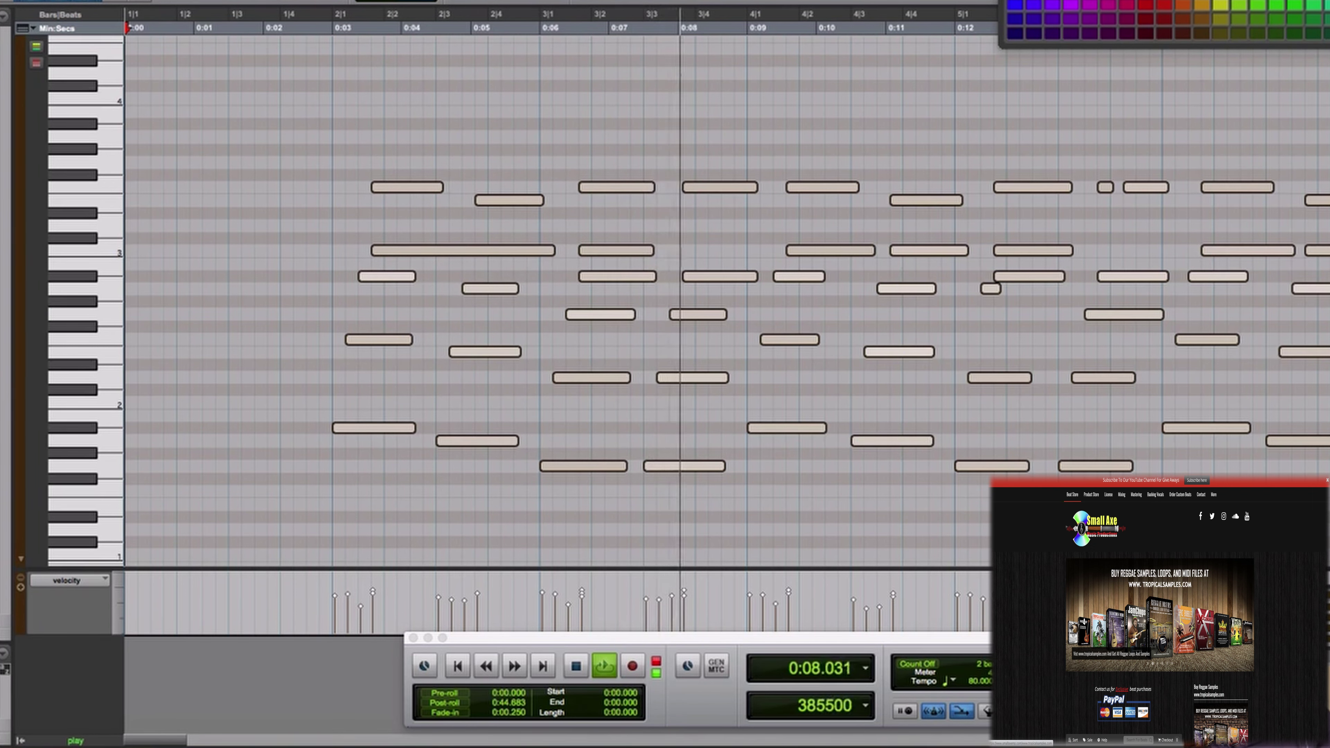
key(super+w)
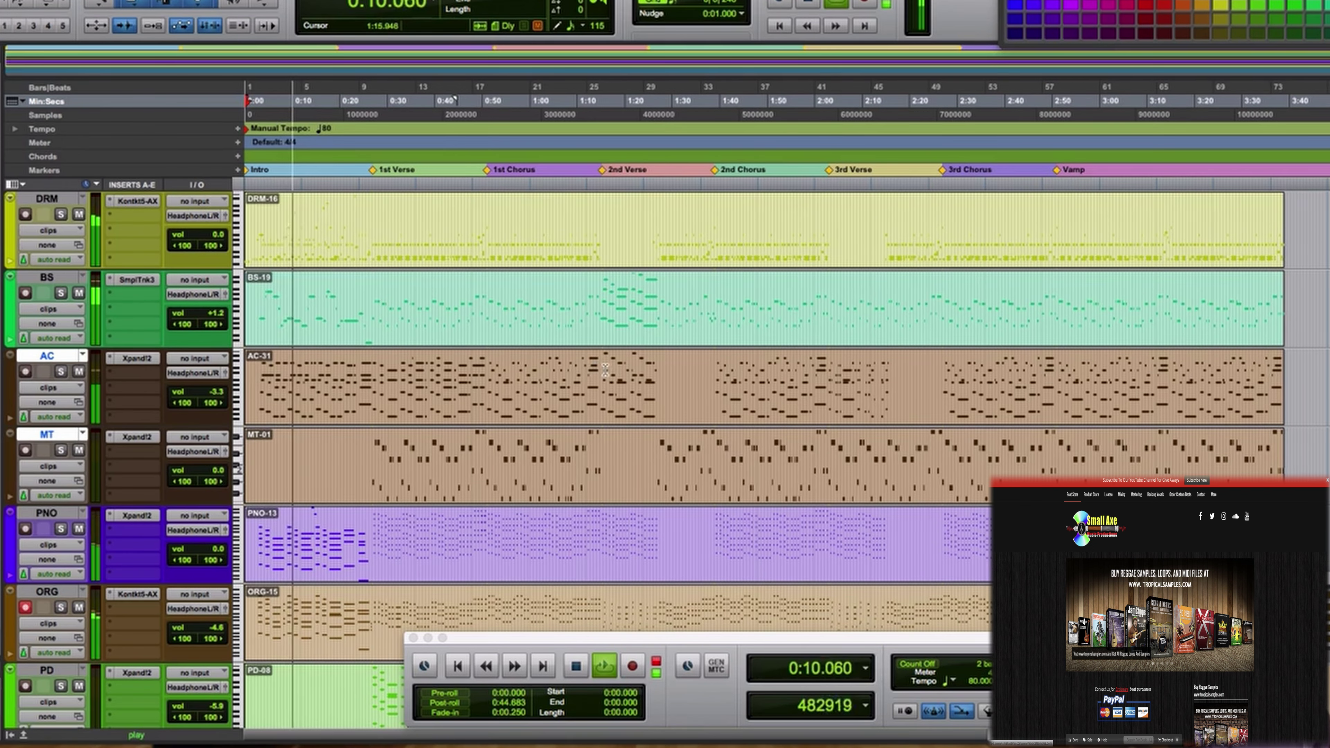
Step: Look over all the tracks during playback and set the edit position at 0:19.125 with a close-up view of the Intro
scroll(616, 373, down, 5)
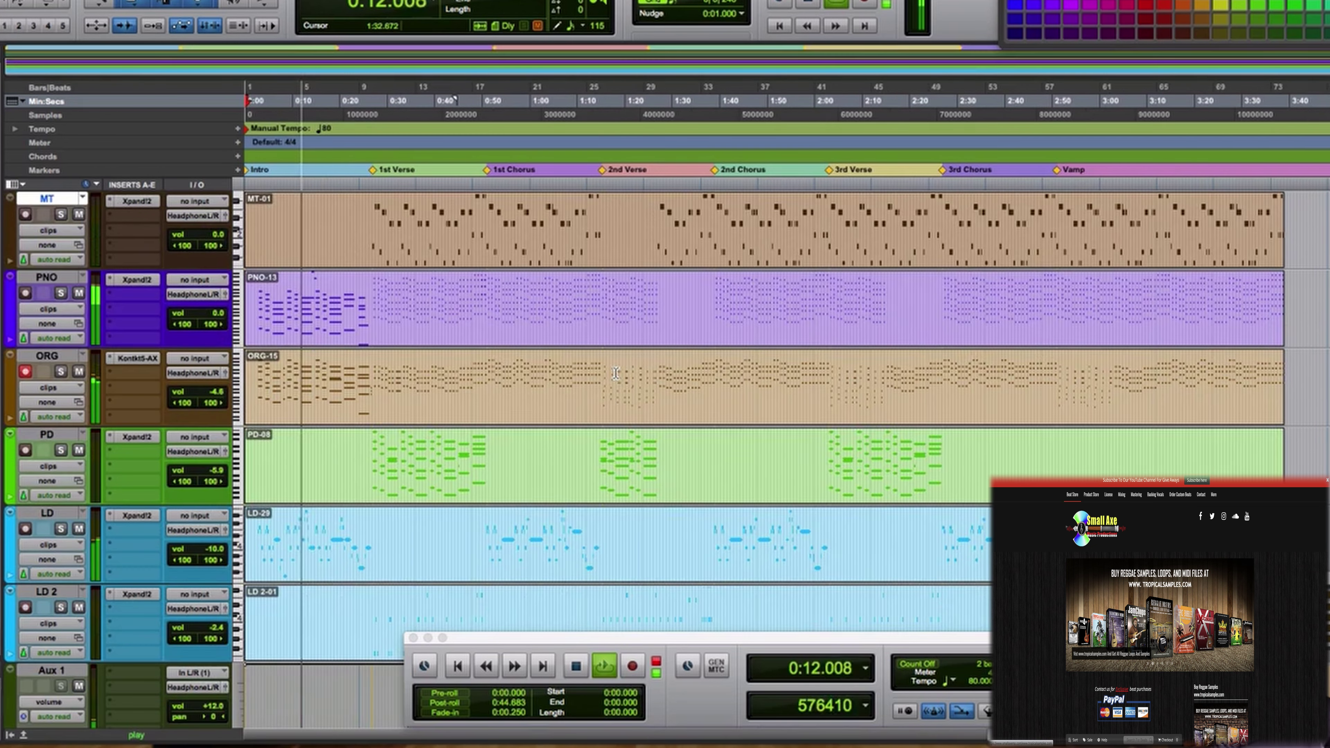
scroll(616, 373, up, 5)
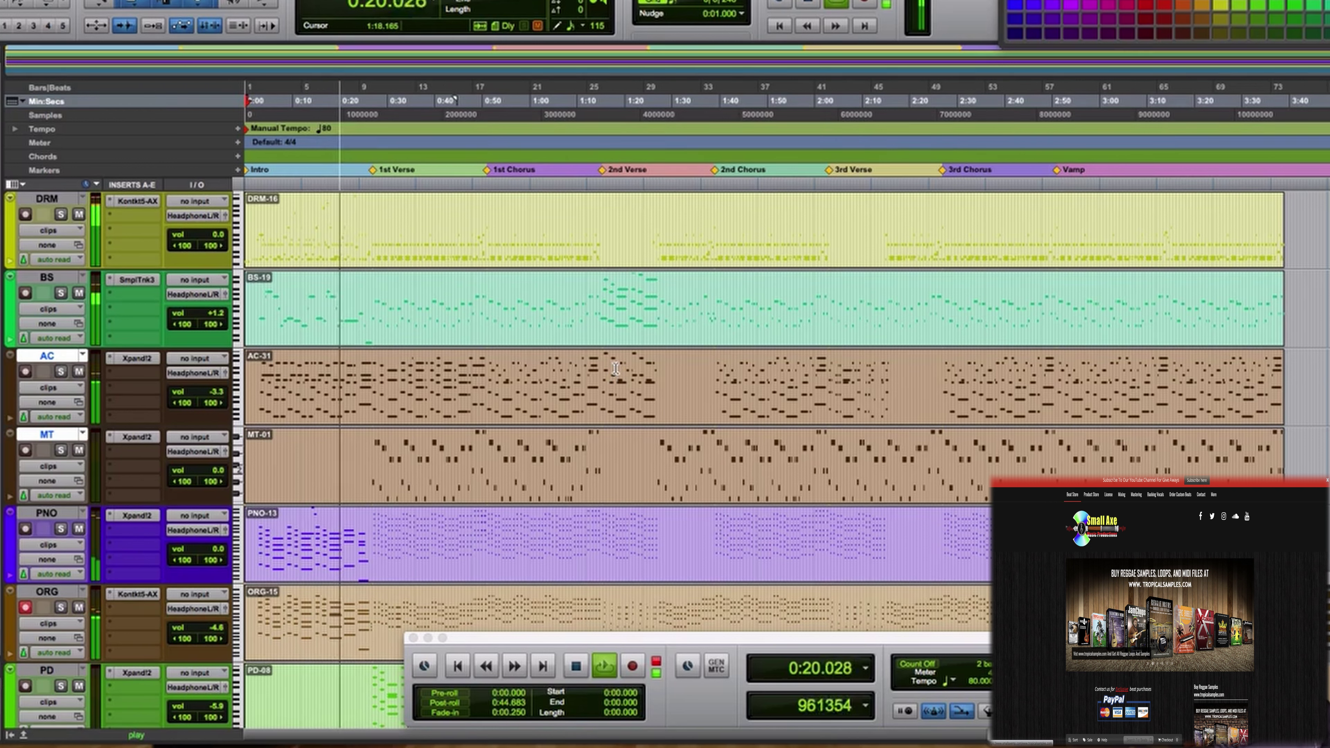
click(336, 221)
key(super+bracketright)
key(super+bracketright)
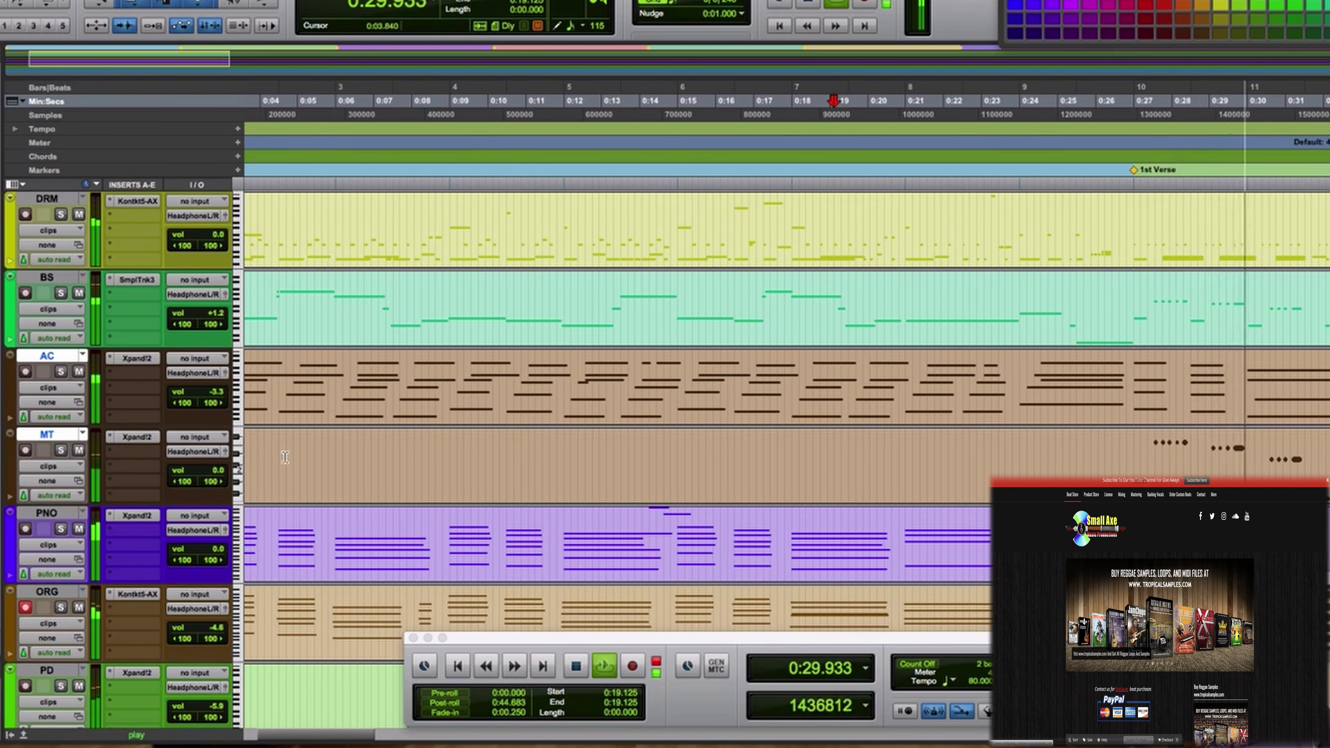
Step: Open the DRM clip in the MIDI editor around bar 13 in the 1st Verse and play from 0:36.058
scroll(404, 493, down, 6)
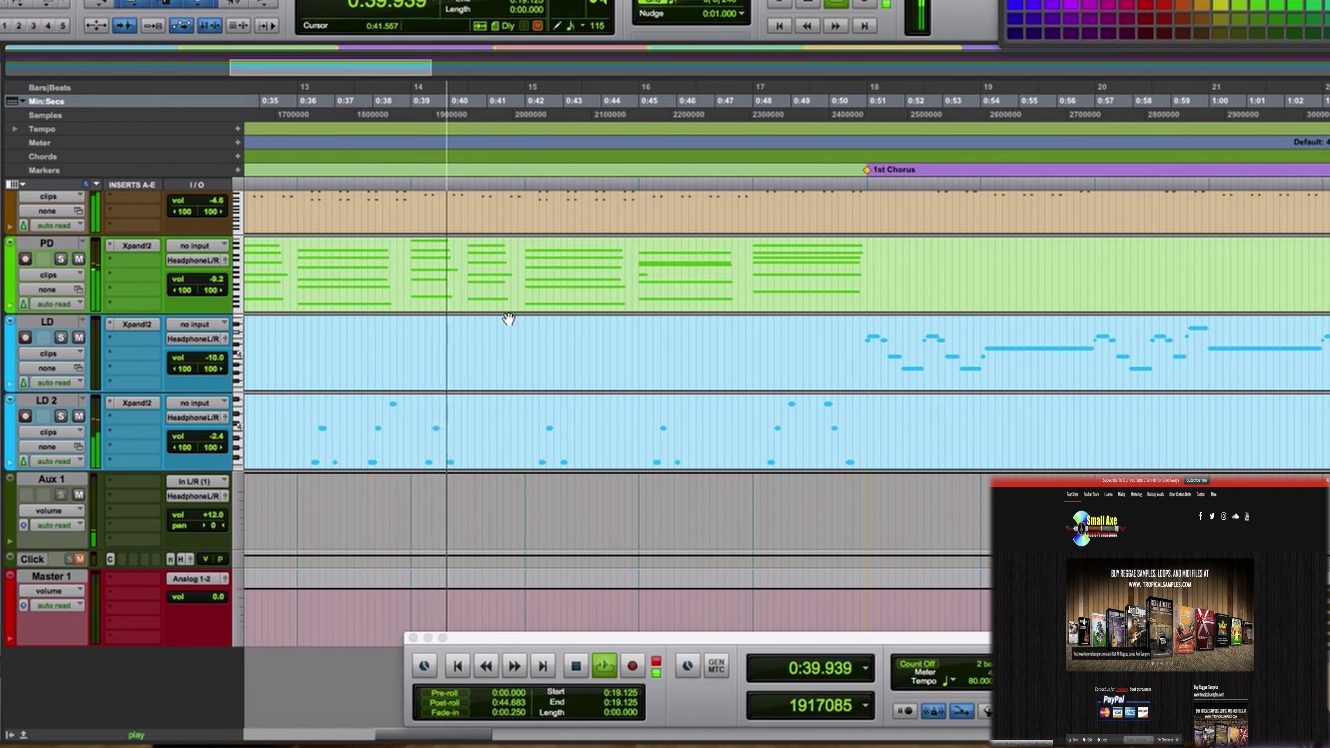
click(313, 315)
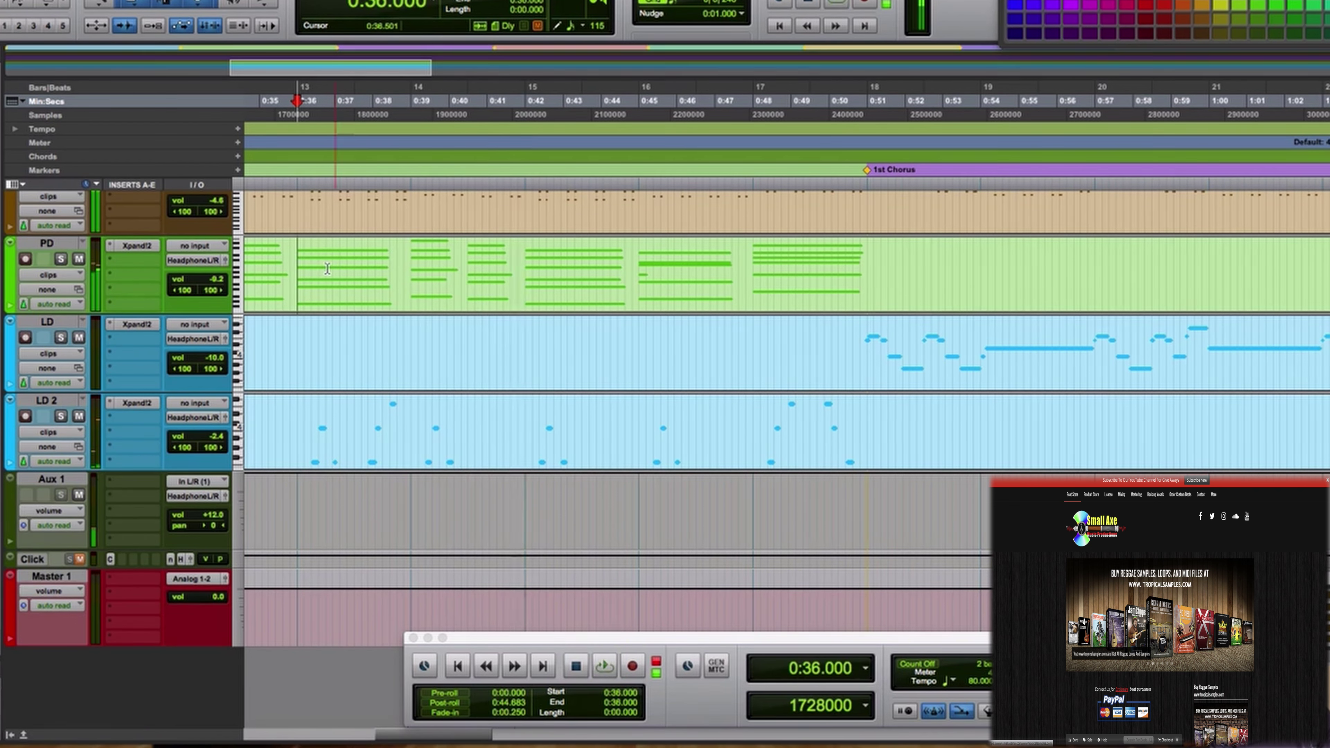
scroll(353, 273, up, 10)
key(space)
double_click(468, 256)
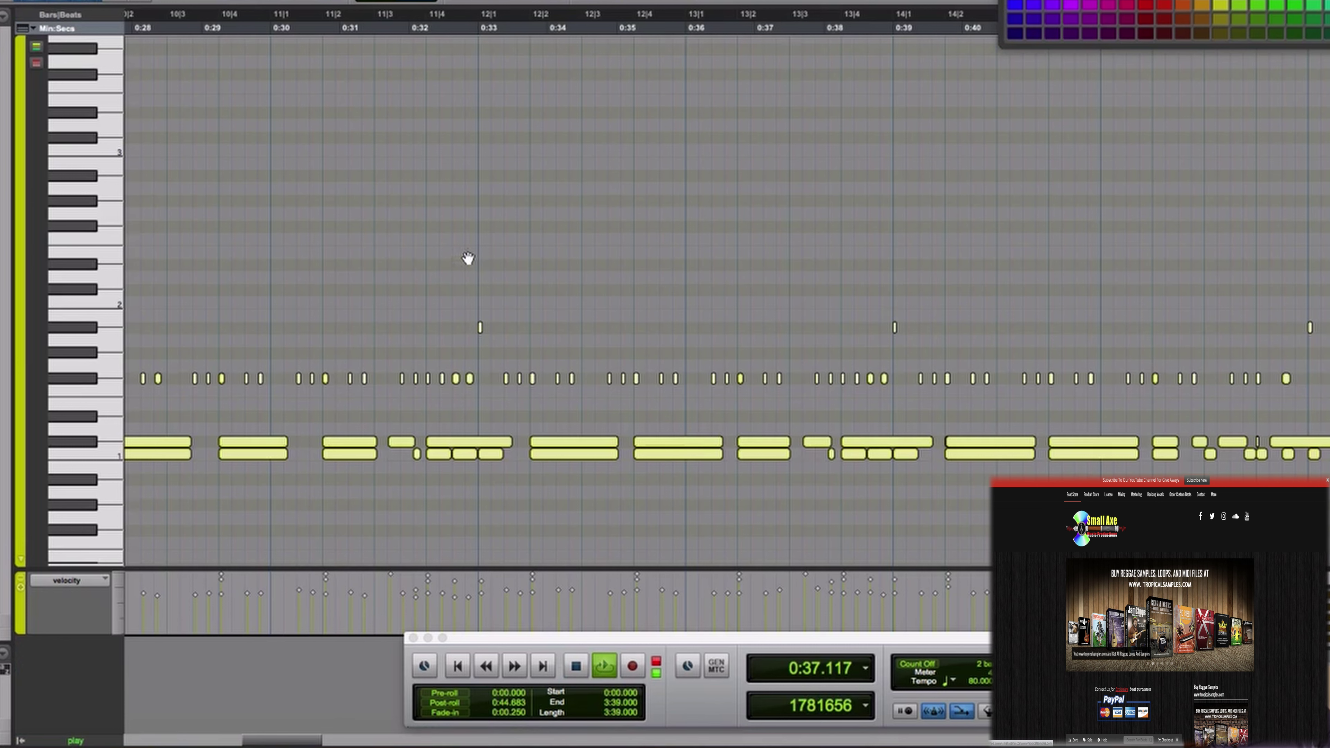
click(690, 232)
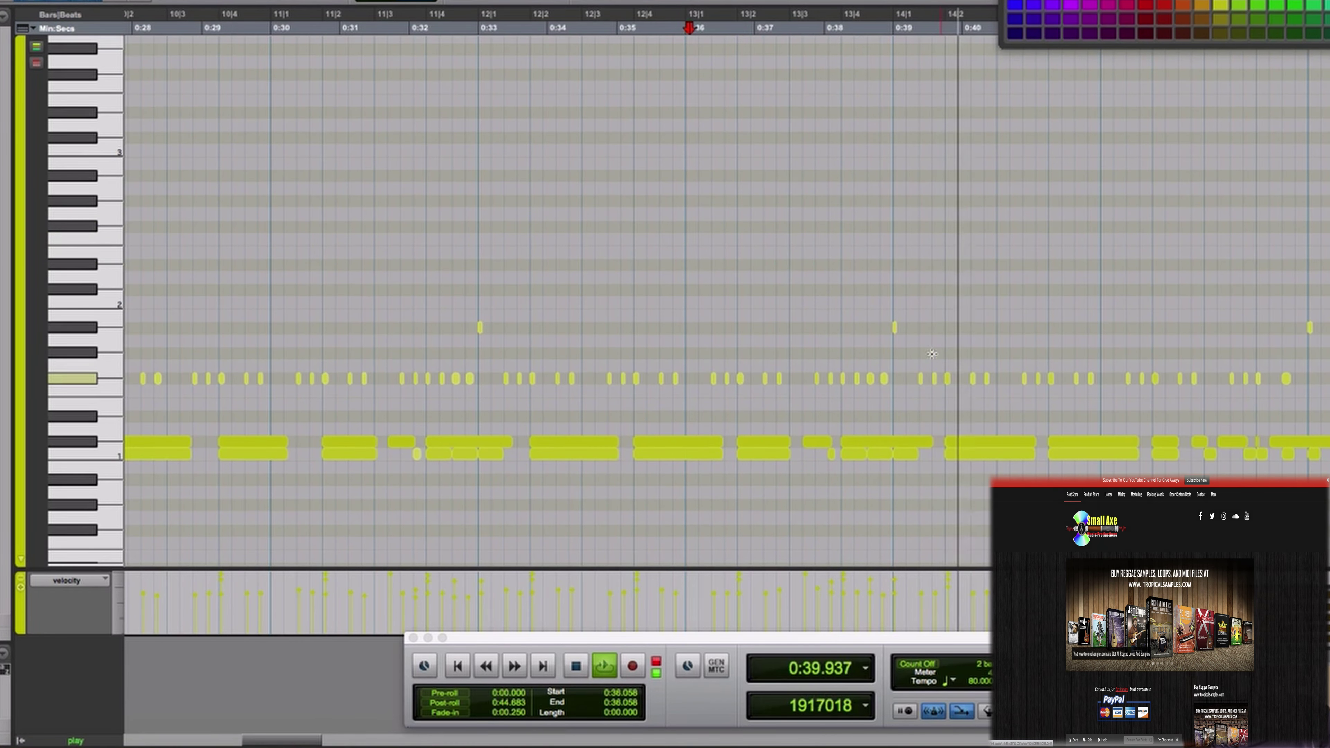
Step: Move the start of the upper long drum note at bar 14, beat 2 slightly later
key(space)
click(904, 307)
key(super+bracketright)
key(super+bracketright)
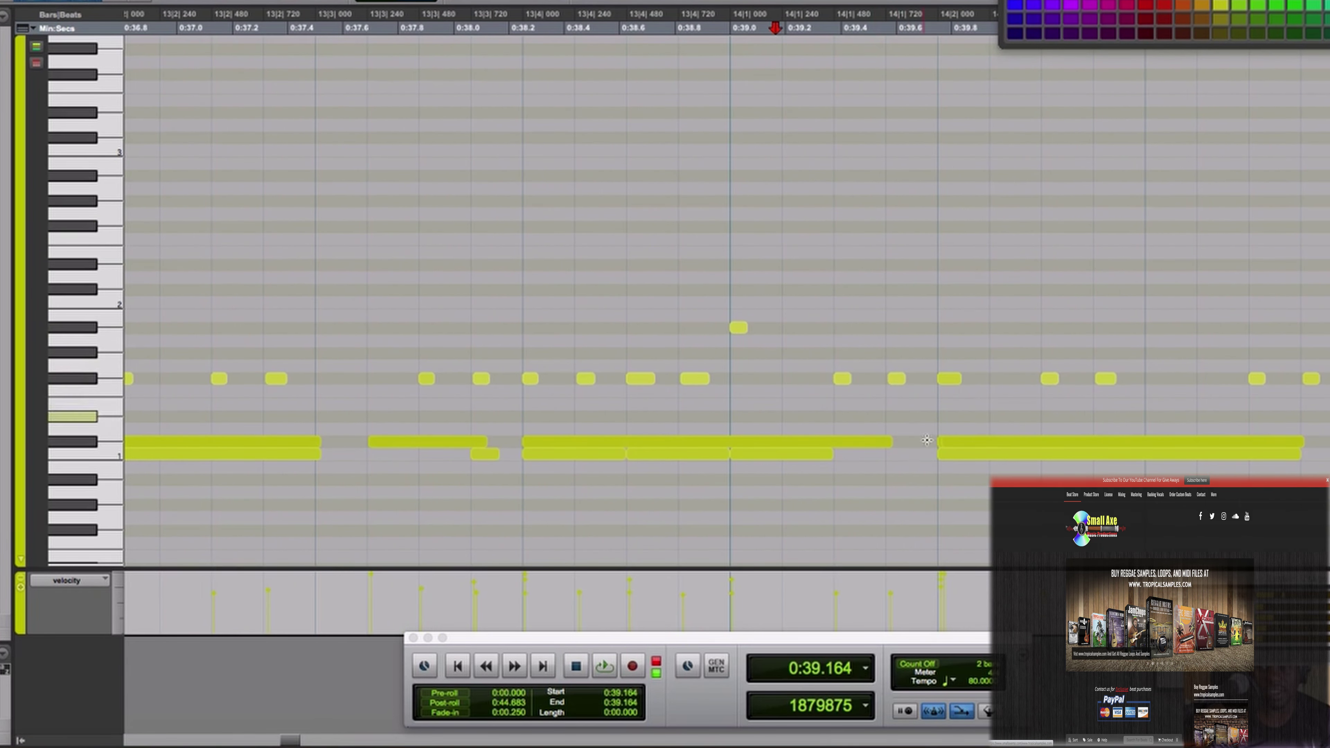
click(837, 441)
key(Delete)
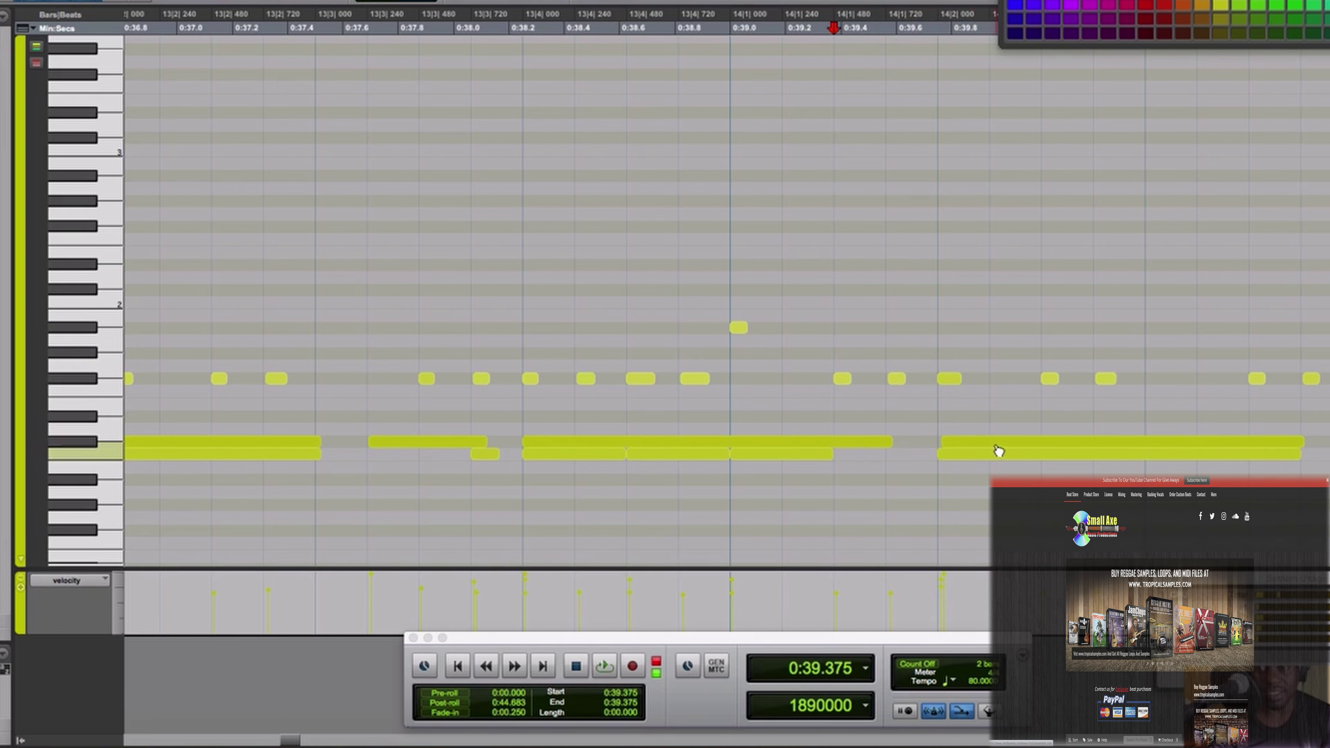
click(980, 443)
Step: Play the drum passage from just before bar 13, beat 4, and return to the arrangement
click(487, 234)
key(space)
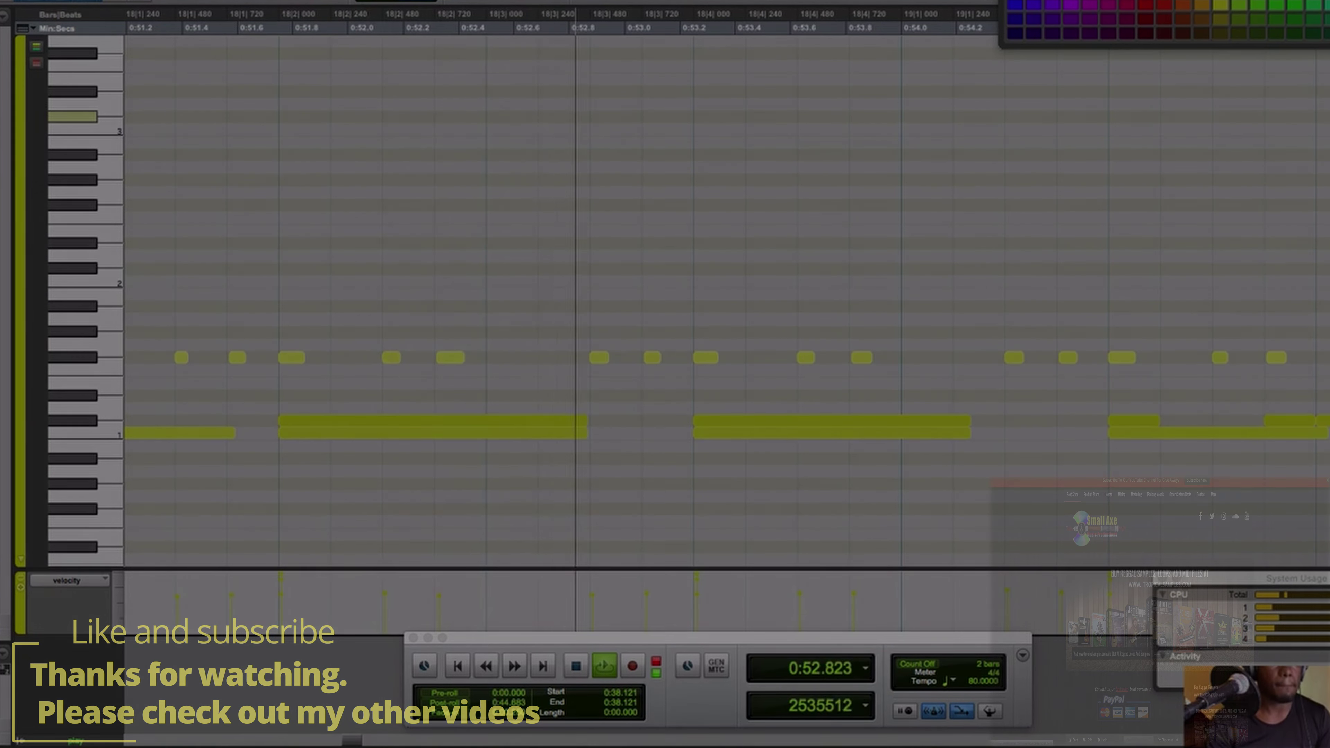
key(super+w)
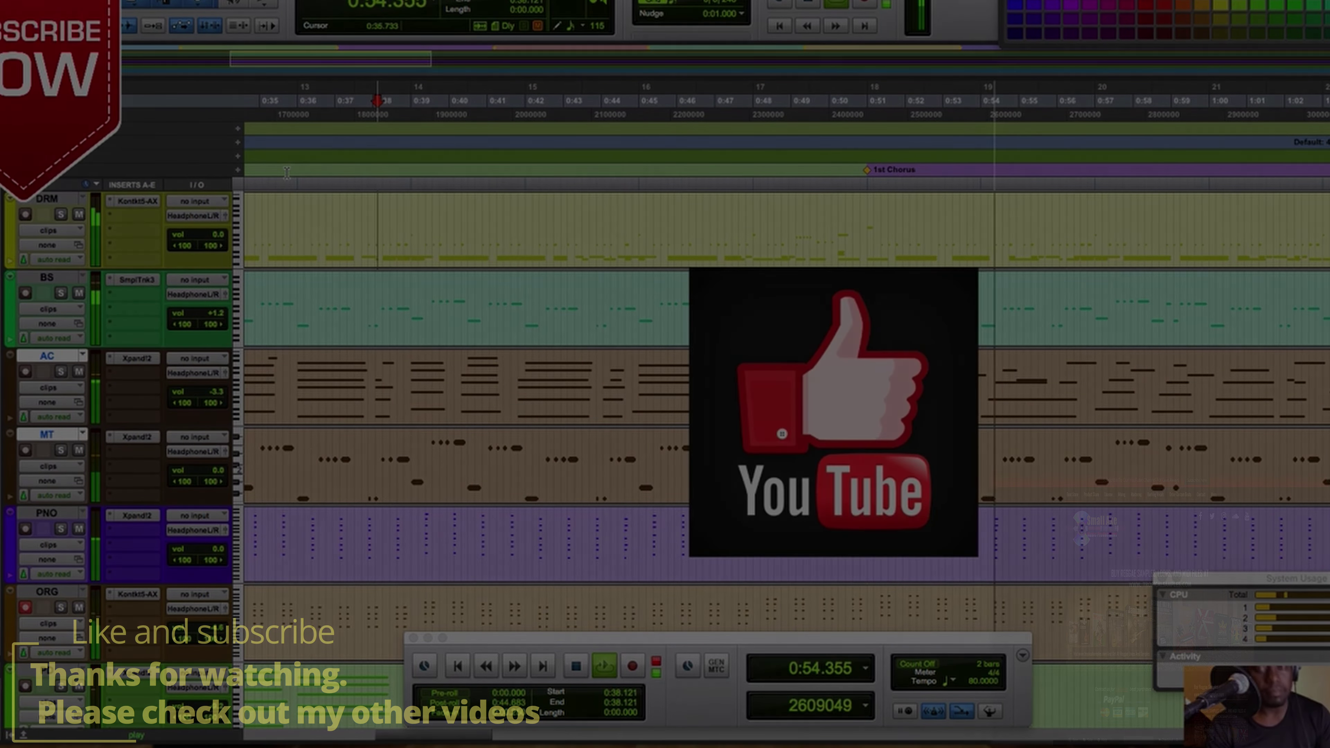